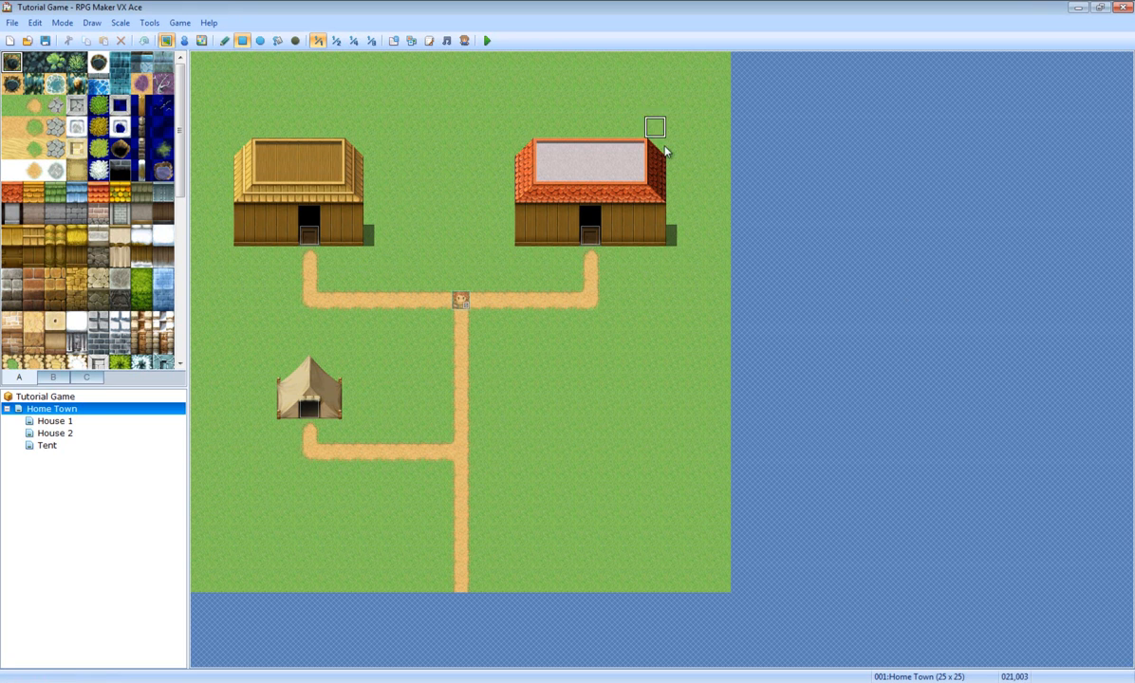
# Step: Look through the House 1, House 2 and Tent interior maps
pyautogui.click(64, 422)
pyautogui.click(60, 434)
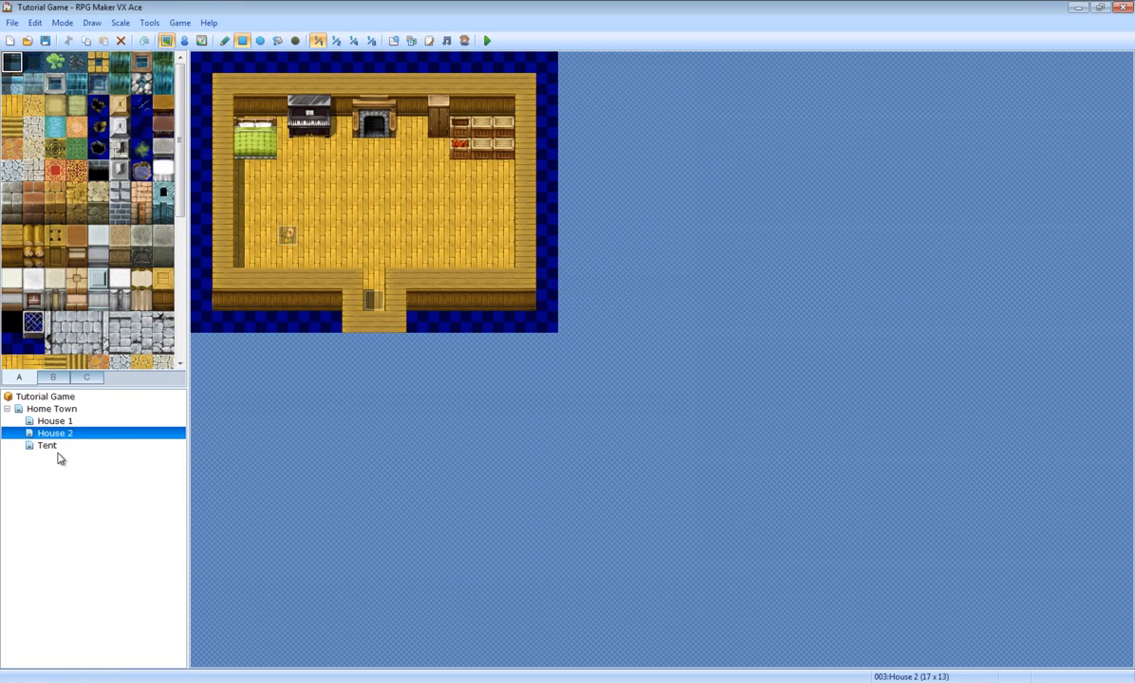
pyautogui.click(50, 446)
pyautogui.click(57, 422)
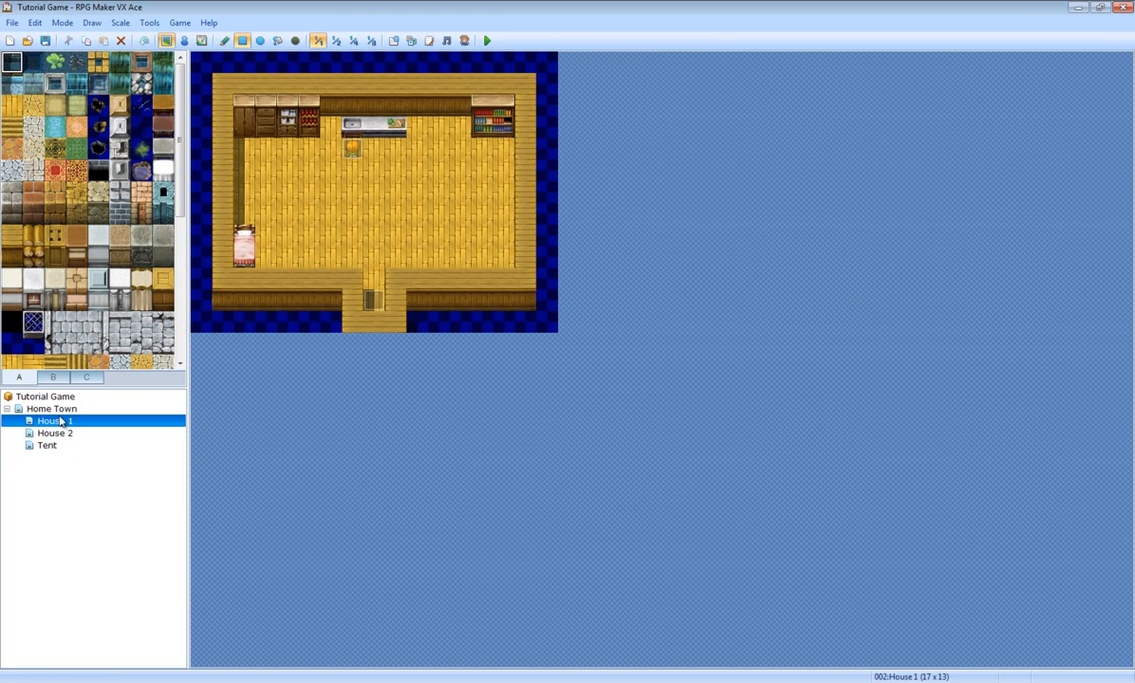
pyautogui.click(59, 409)
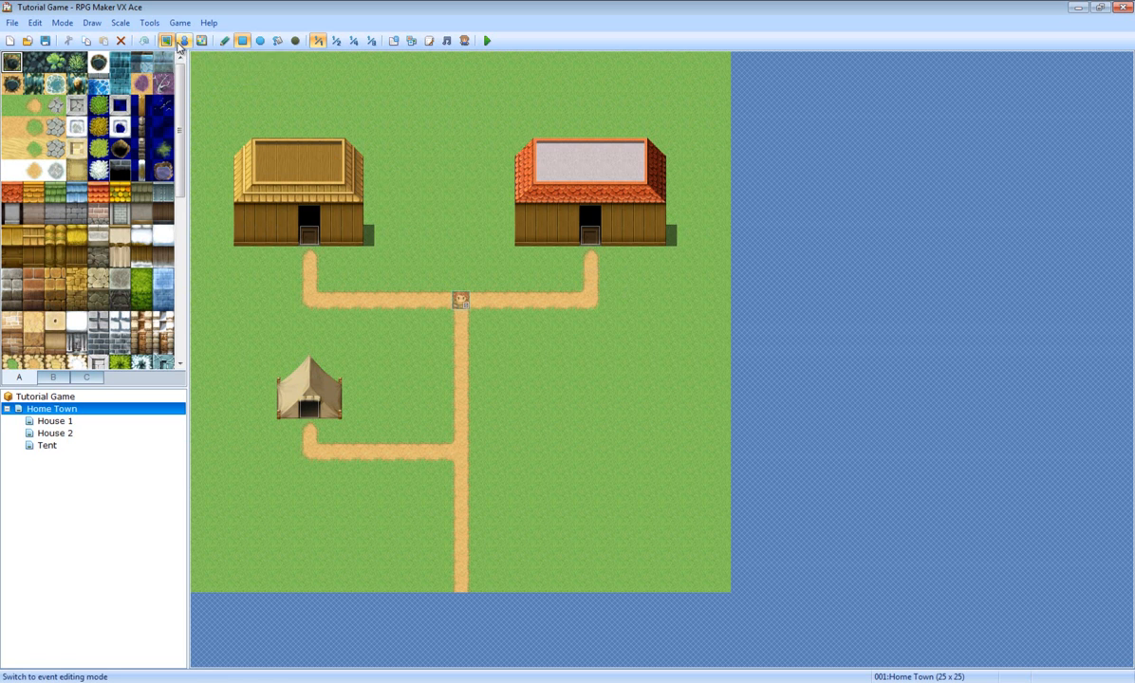
# Step: Switch to Event mode and create a new event on a Home Town tile
pyautogui.click(184, 40)
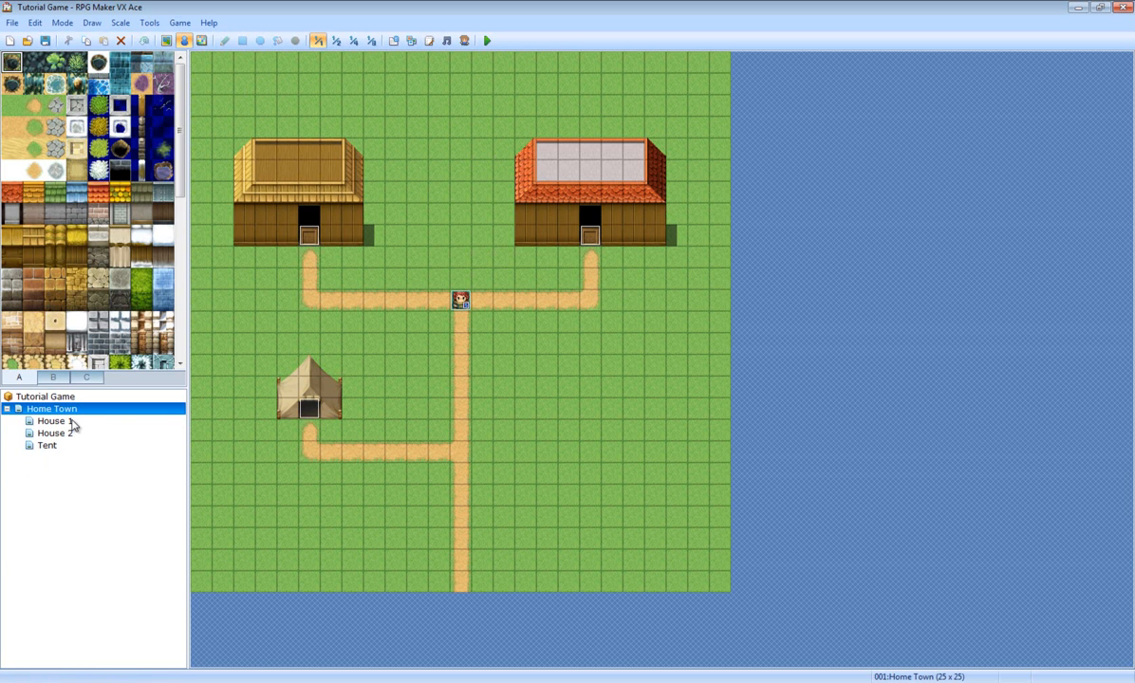
pyautogui.rightClick(563, 348)
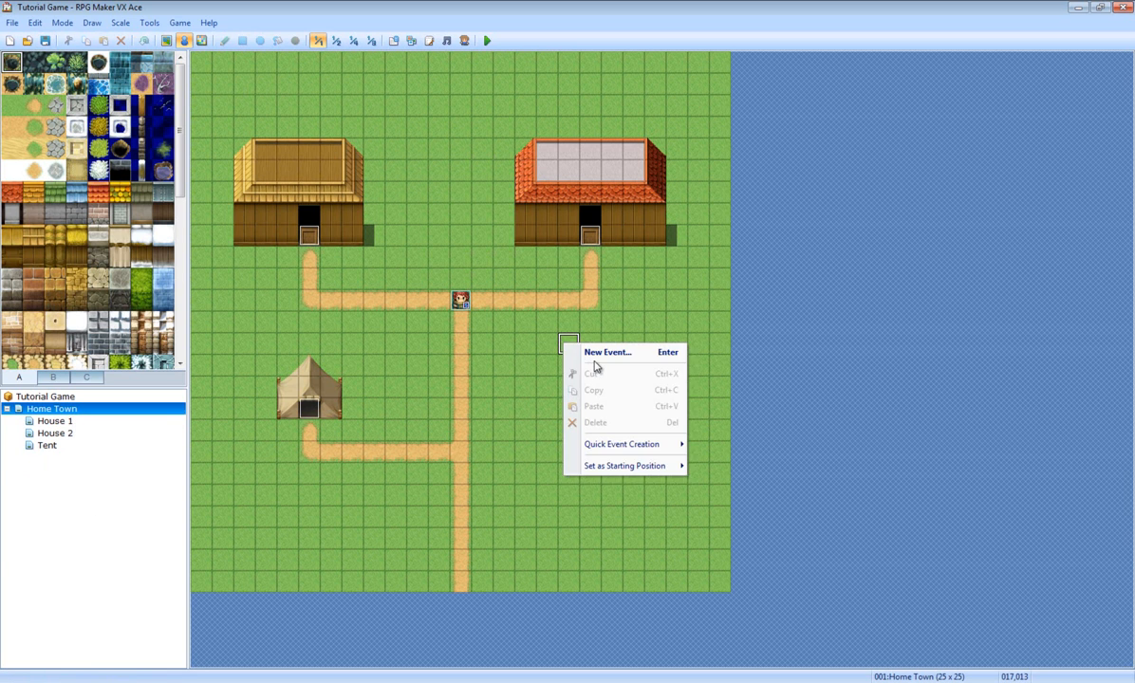
pyautogui.click(595, 364)
# Step: Browse the Greg, Monster1, People4 and People1 sheets and pick a green-haired villager graphic
pyautogui.doubleClick(337, 402)
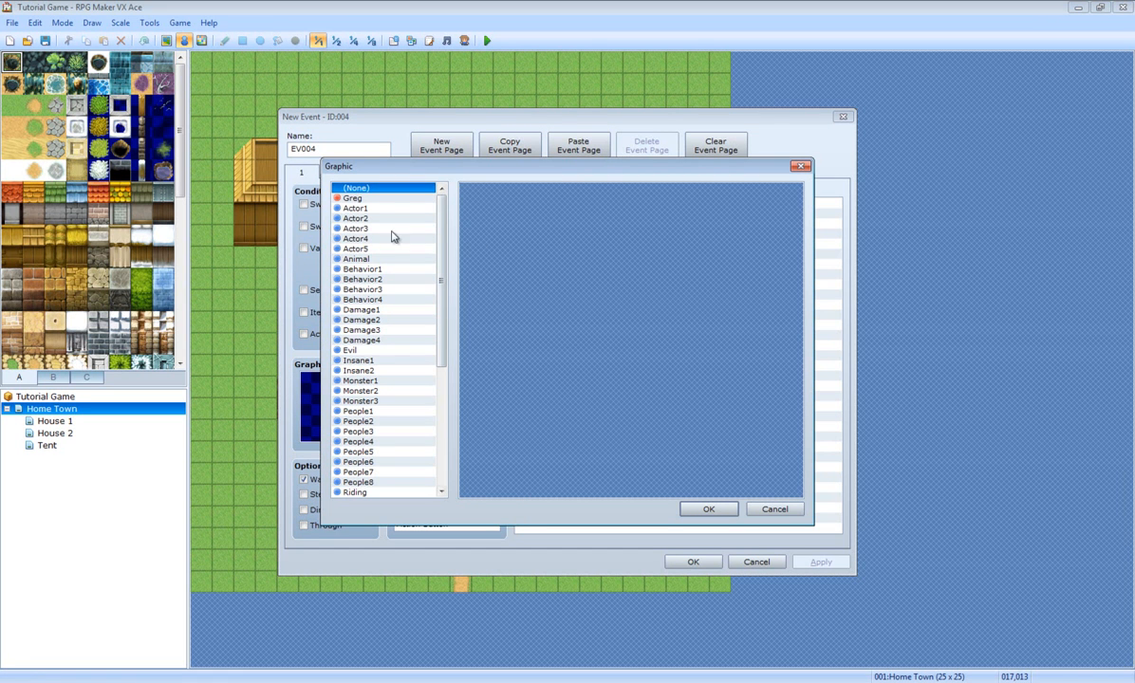
pyautogui.click(364, 198)
pyautogui.click(360, 380)
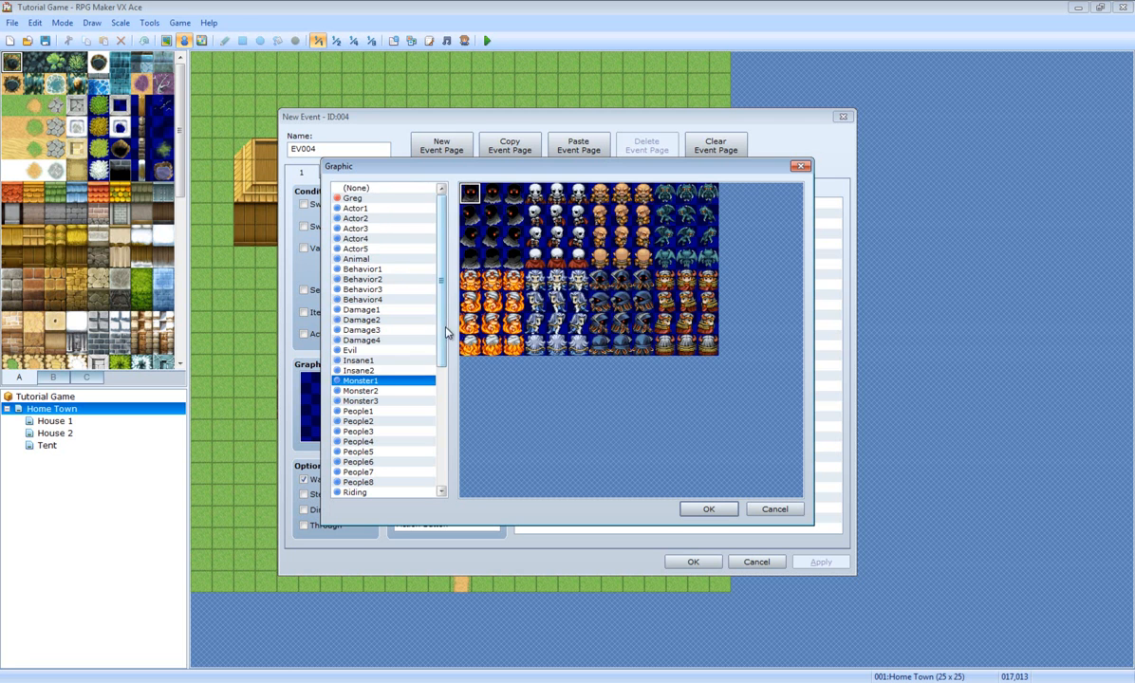
pyautogui.scroll(-2, 442, 362)
pyautogui.click(366, 381)
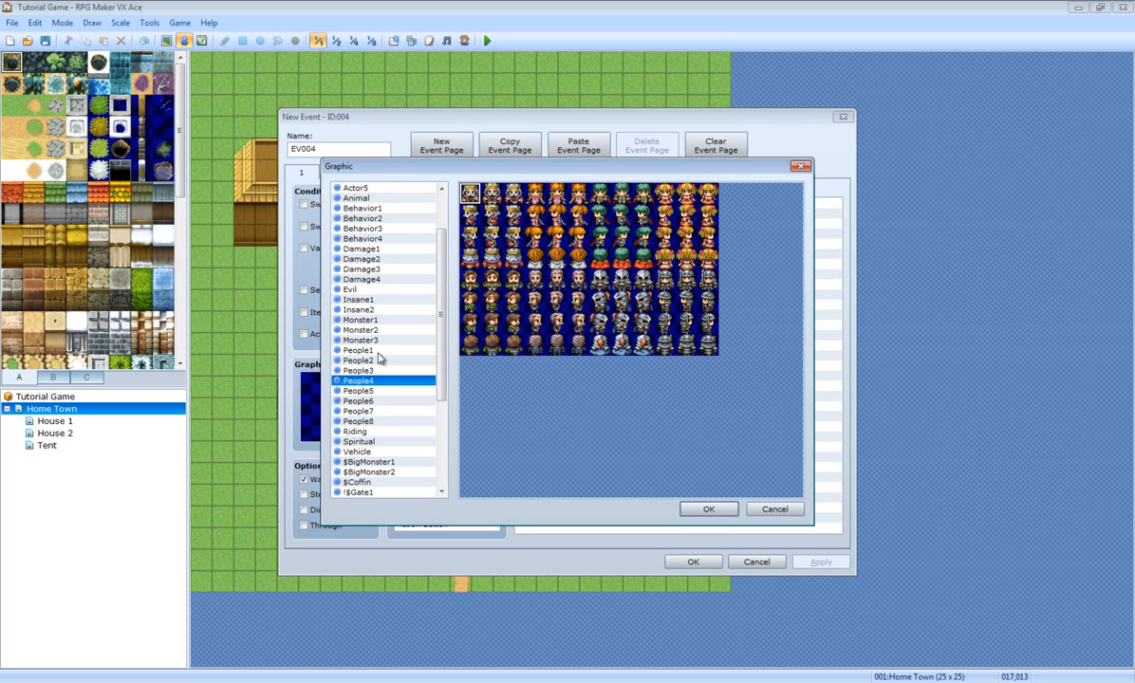
pyautogui.click(378, 353)
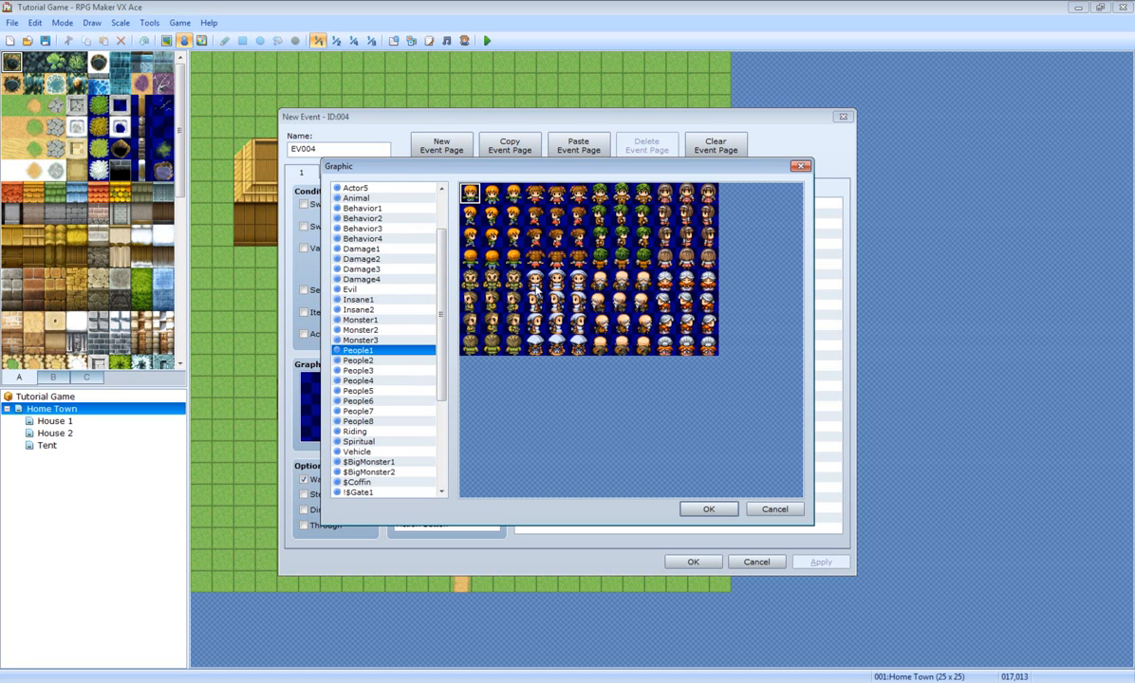
pyautogui.doubleClick(602, 195)
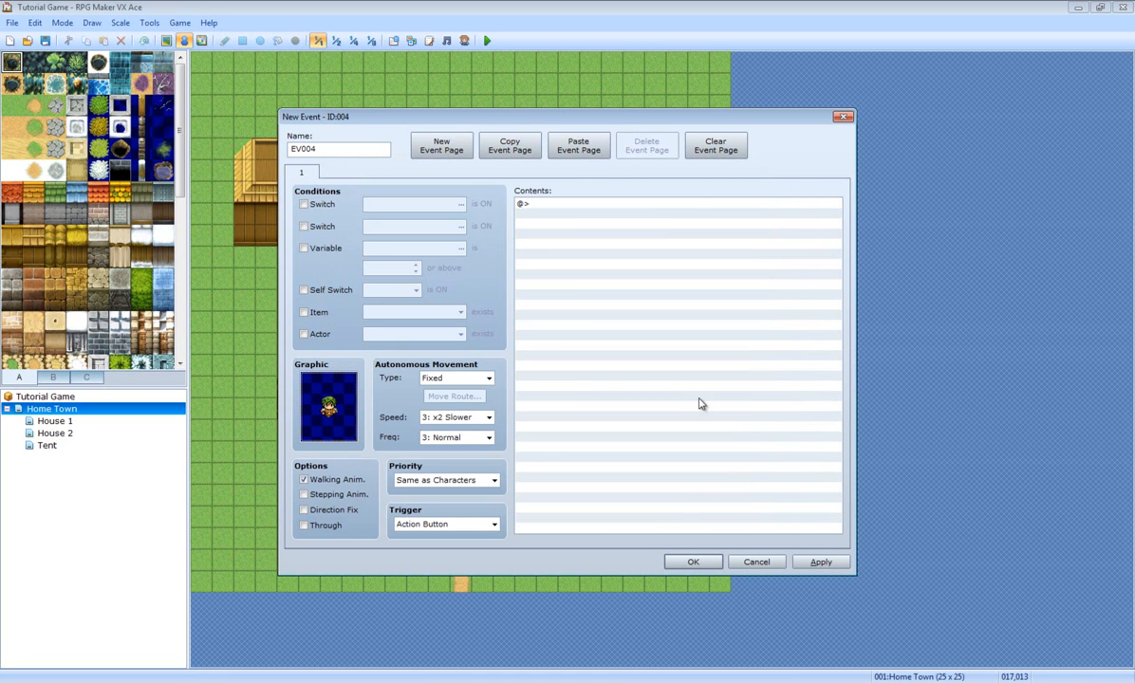
# Step: Reopen the graphic chooser and settle on the green-haired People4 sprite
pyautogui.doubleClick(601, 205)
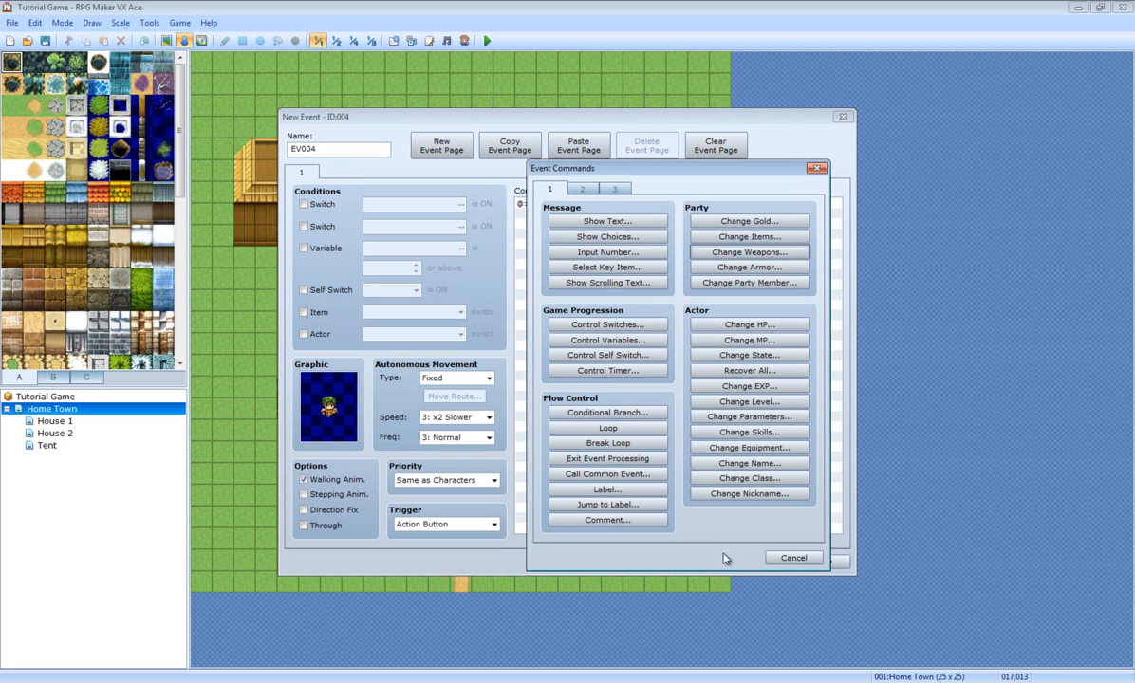
pyautogui.click(794, 558)
pyautogui.doubleClick(333, 395)
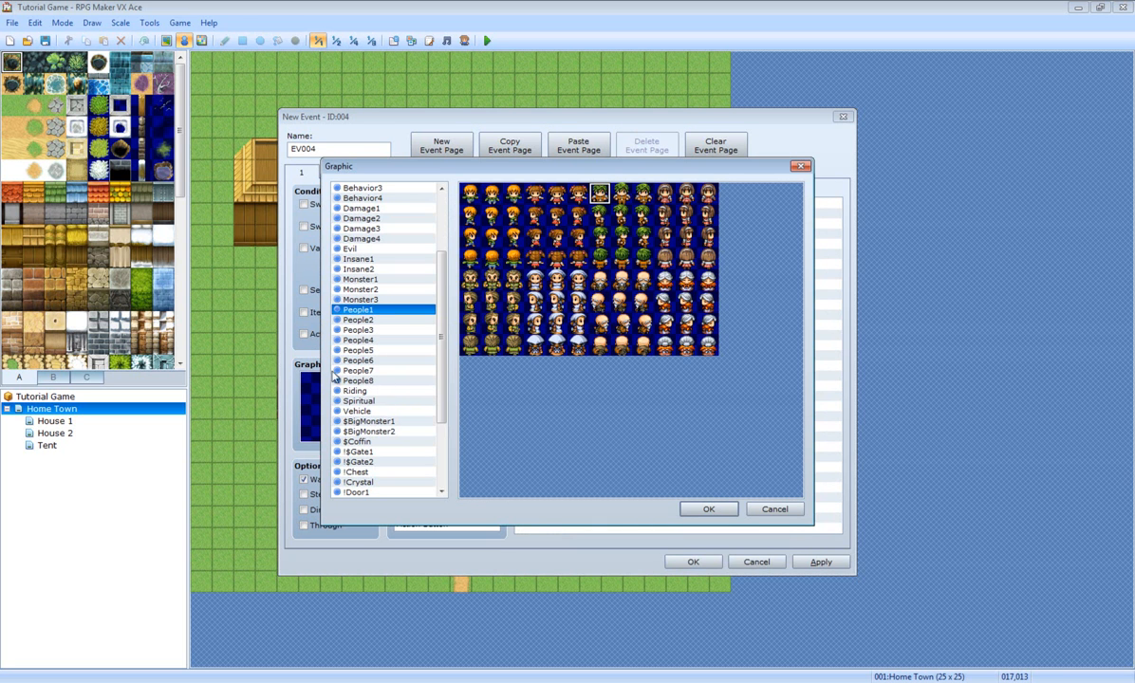
pyautogui.click(360, 320)
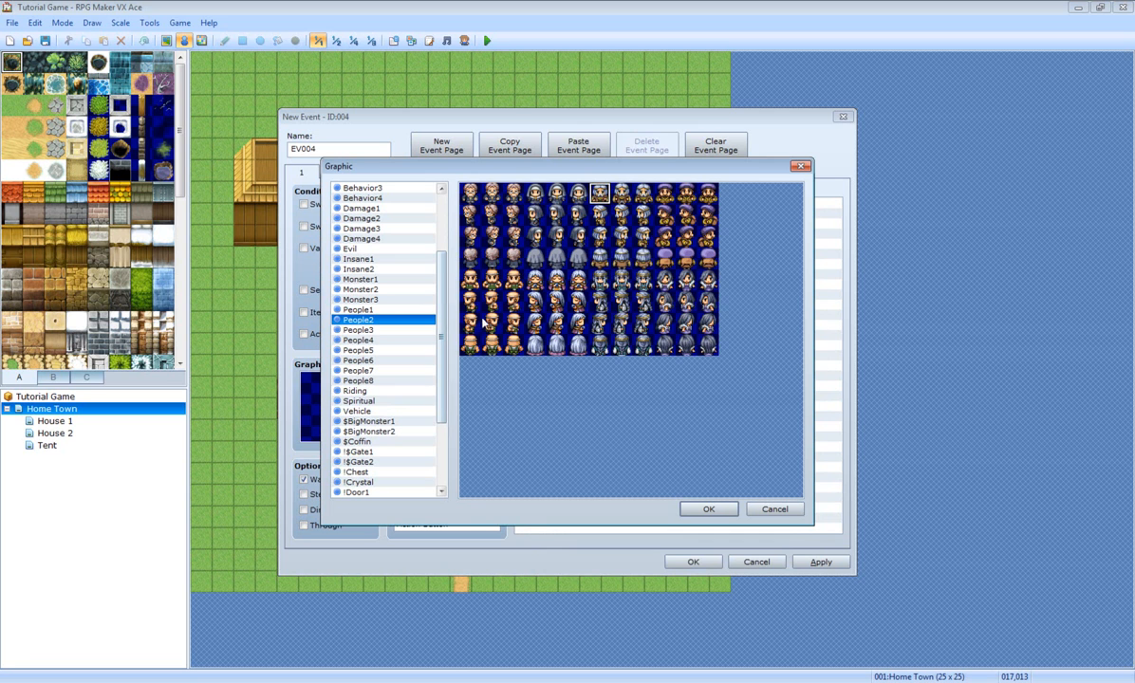
pyautogui.click(342, 340)
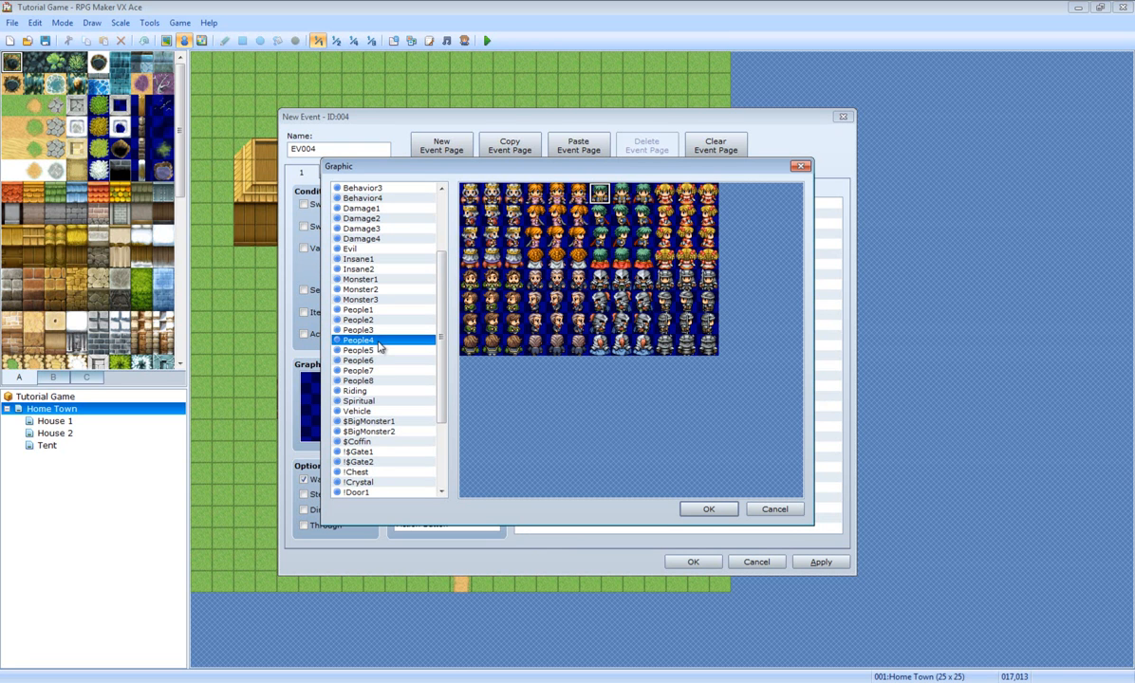
pyautogui.doubleClick(600, 194)
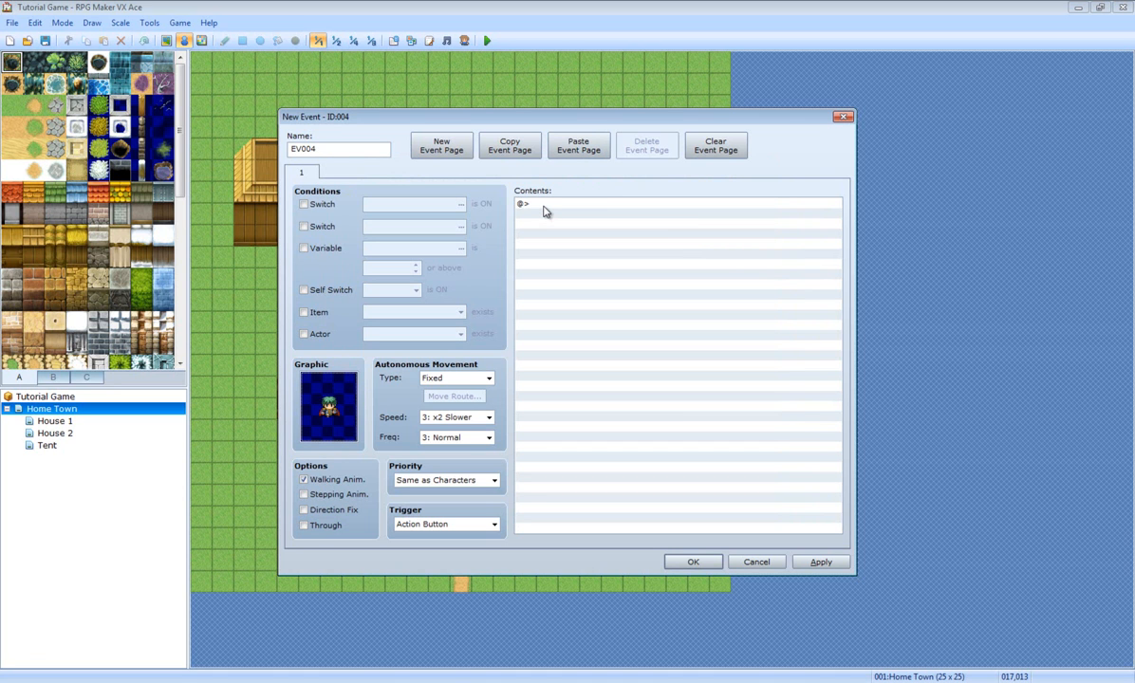
# Step: Set EV004's autonomous movement type to Random and open the Event Commands list
pyautogui.click(545, 209)
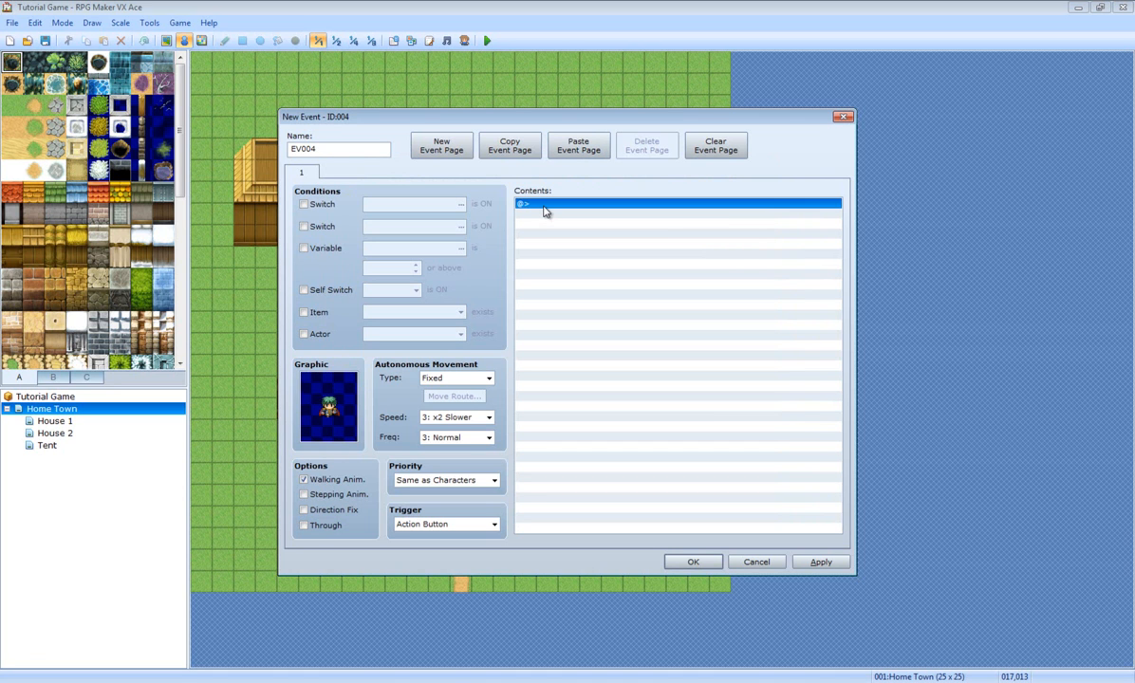
pyautogui.click(461, 378)
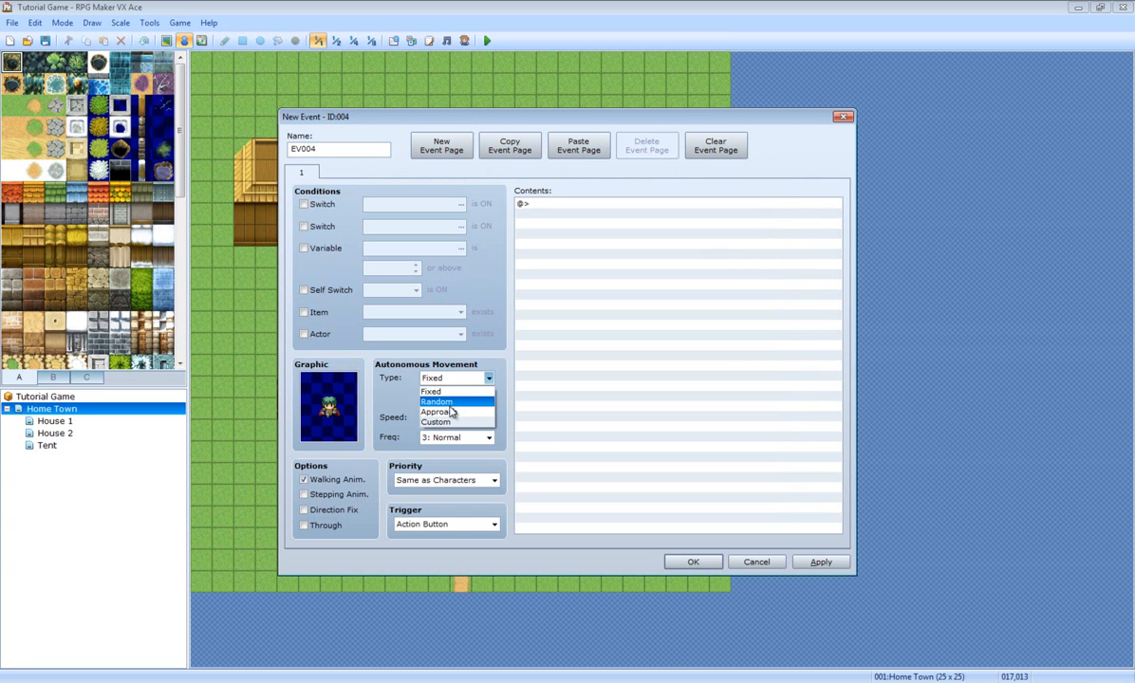
pyautogui.click(451, 404)
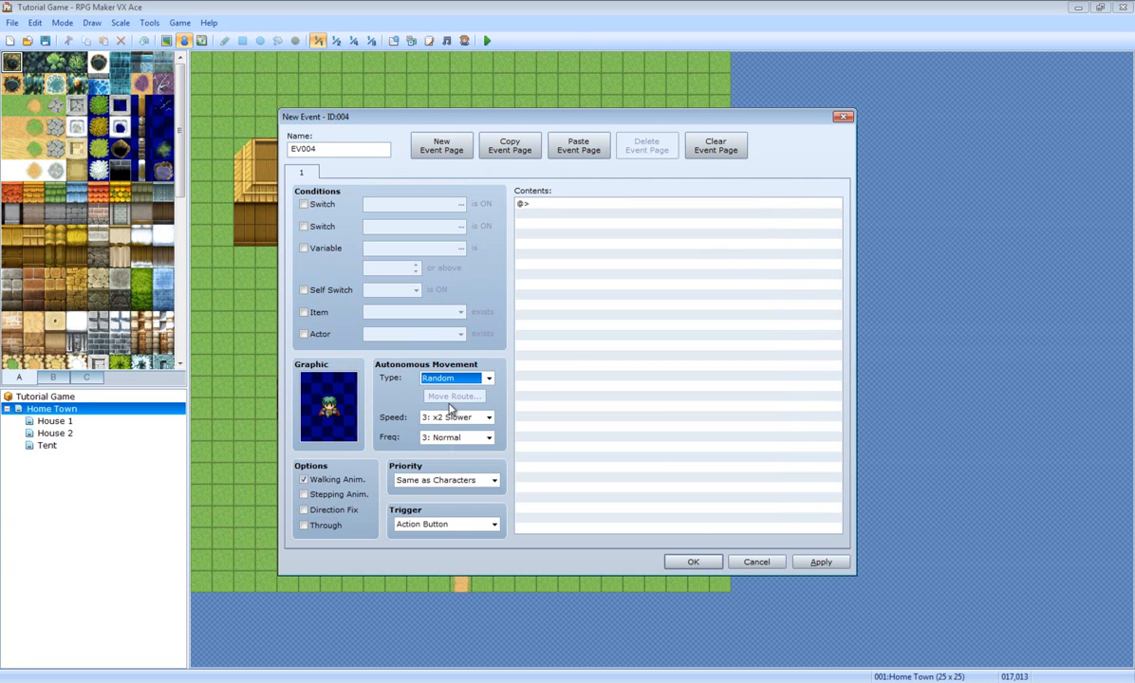
pyautogui.moveTo(588, 111); pyautogui.dragTo(622, 129)
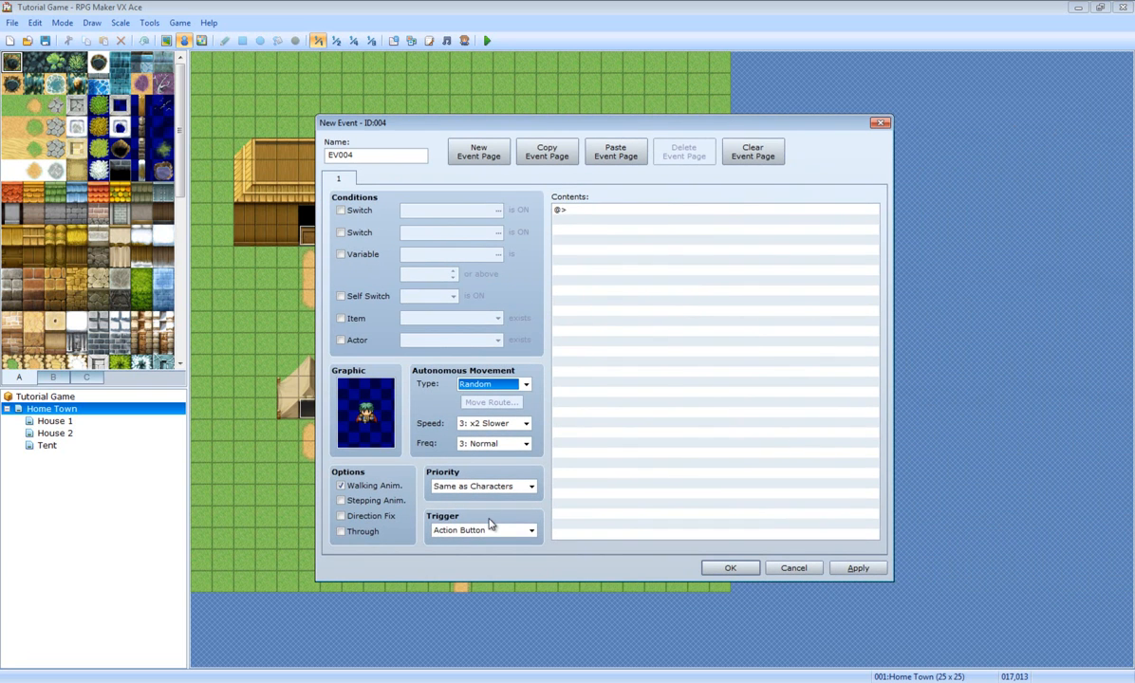
pyautogui.doubleClick(637, 211)
pyautogui.moveTo(616, 173); pyautogui.dragTo(717, 125)
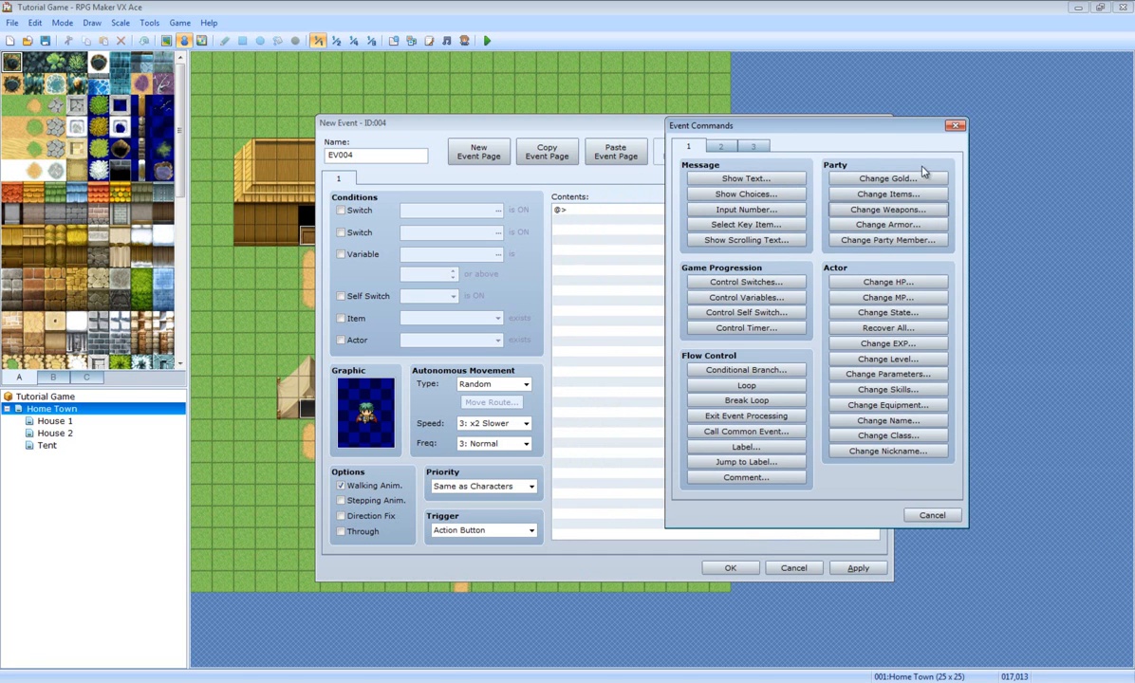
# Step: Delete the default name EV004 so the event is unnamed, then reopen Event Commands
pyautogui.click(932, 514)
pyautogui.doubleClick(397, 155)
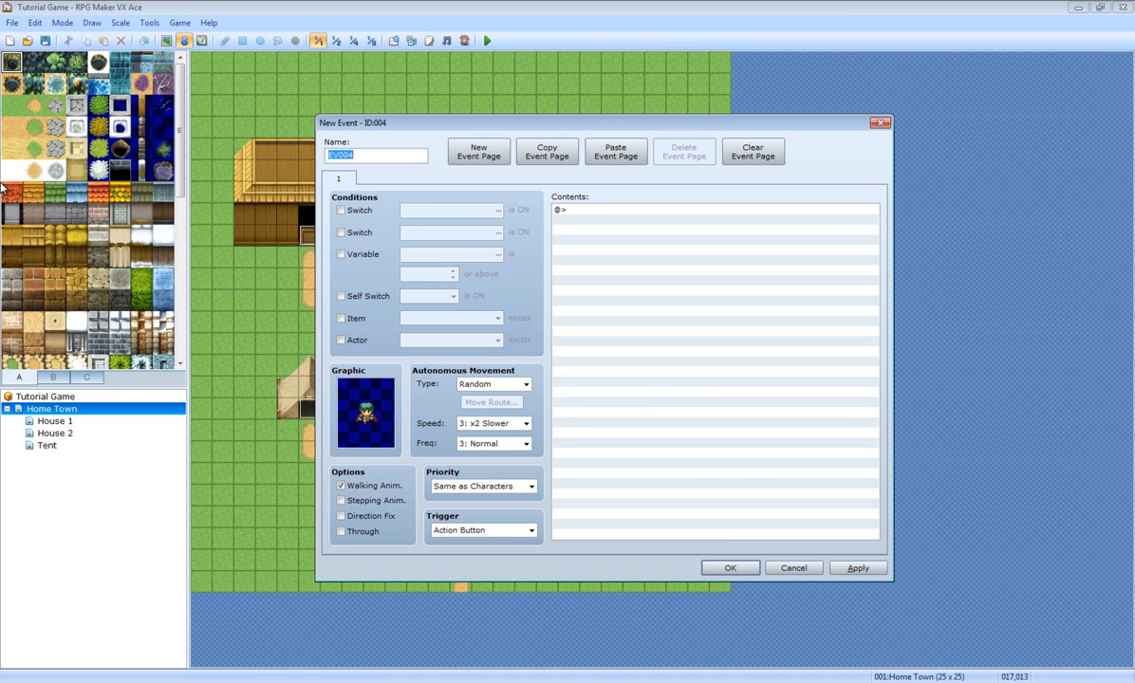
pyautogui.write('N')
pyautogui.press('BackSpace')
pyautogui.press('BackSpace')
pyautogui.press('BackSpace')
pyautogui.press('BackSpace')
pyautogui.press('BackSpace')
pyautogui.press('BackSpace')
pyautogui.press('BackSpace')
pyautogui.press('BackSpace')
pyautogui.press('BackSpace')
pyautogui.doubleClick(609, 210)
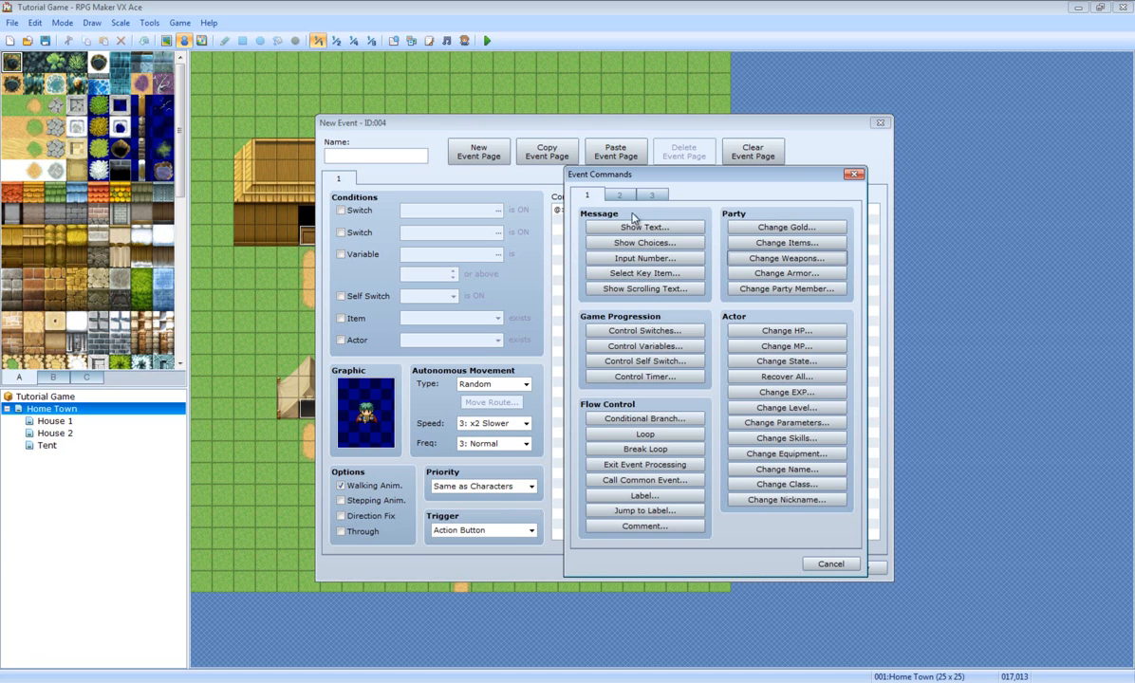
# Step: Add a Show Text message with the green-haired People4 face portrait
pyautogui.click(643, 229)
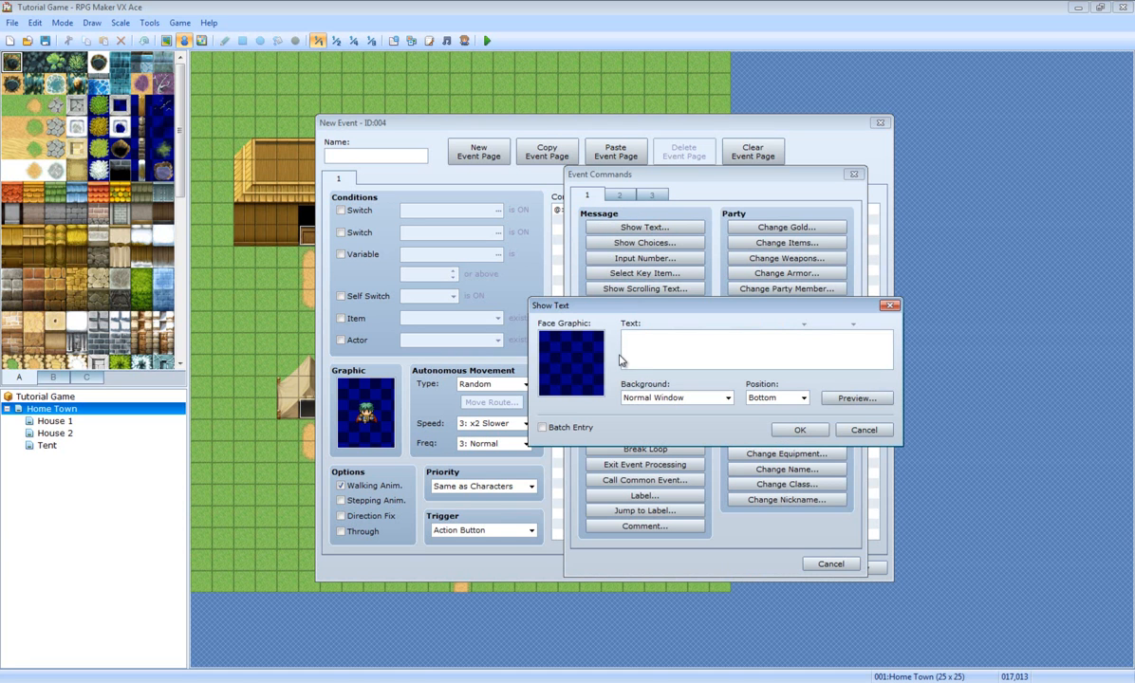
pyautogui.doubleClick(574, 366)
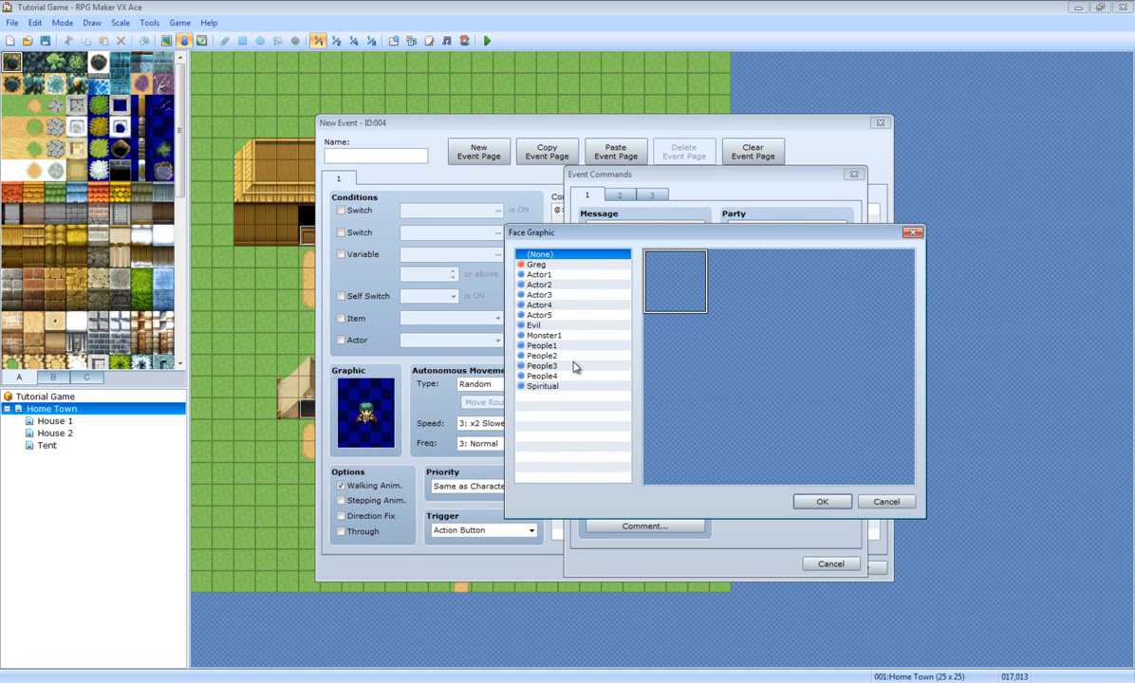
pyautogui.click(558, 356)
pyautogui.click(556, 365)
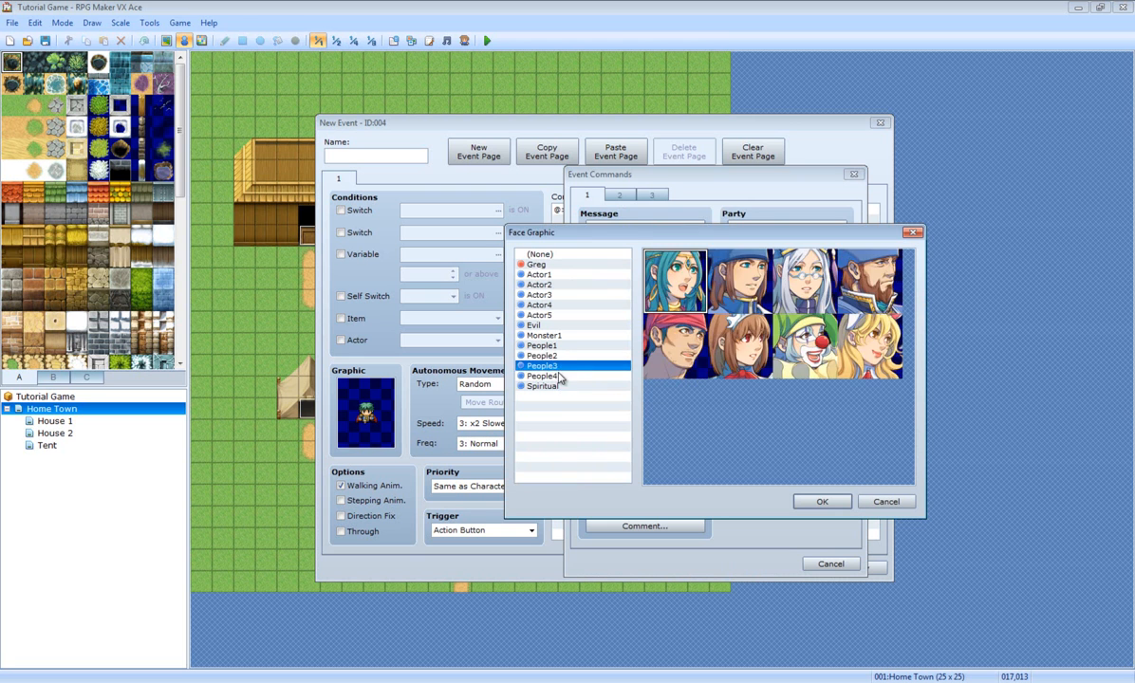
pyautogui.click(556, 376)
pyautogui.click(783, 291)
pyautogui.doubleClick(797, 295)
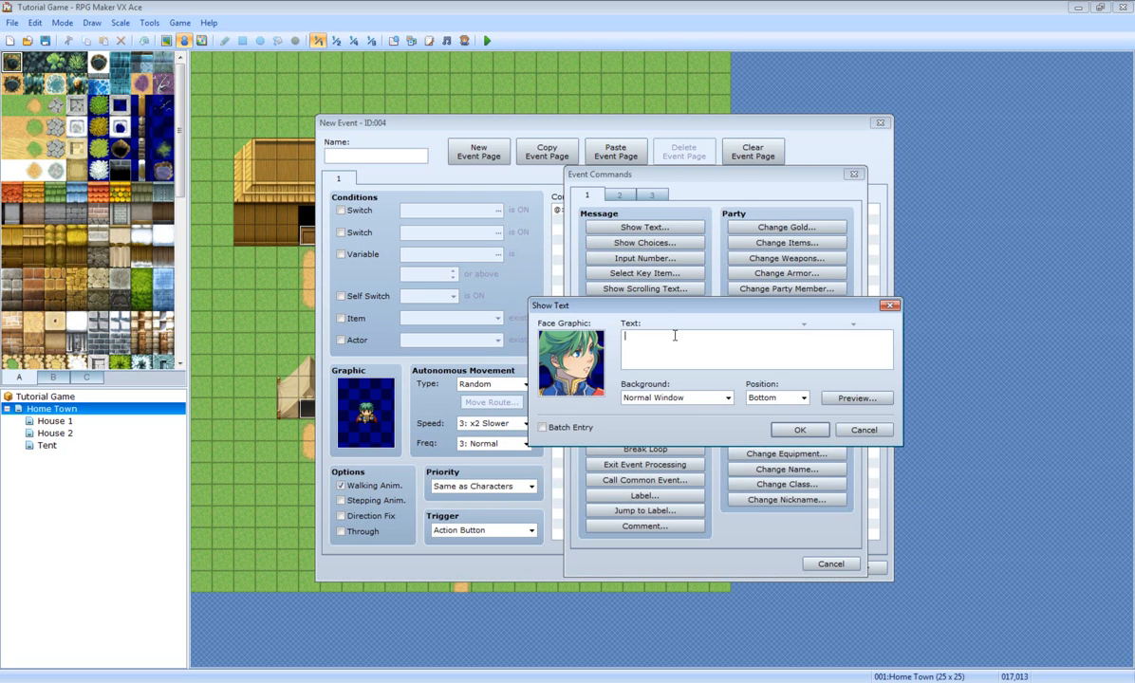
# Step: Type a test line of g's into the message and preview it several times
pyautogui.click(829, 339)
pyautogui.write('gggggggggggggggggggggggggggggggggg')
pyautogui.click(853, 400)
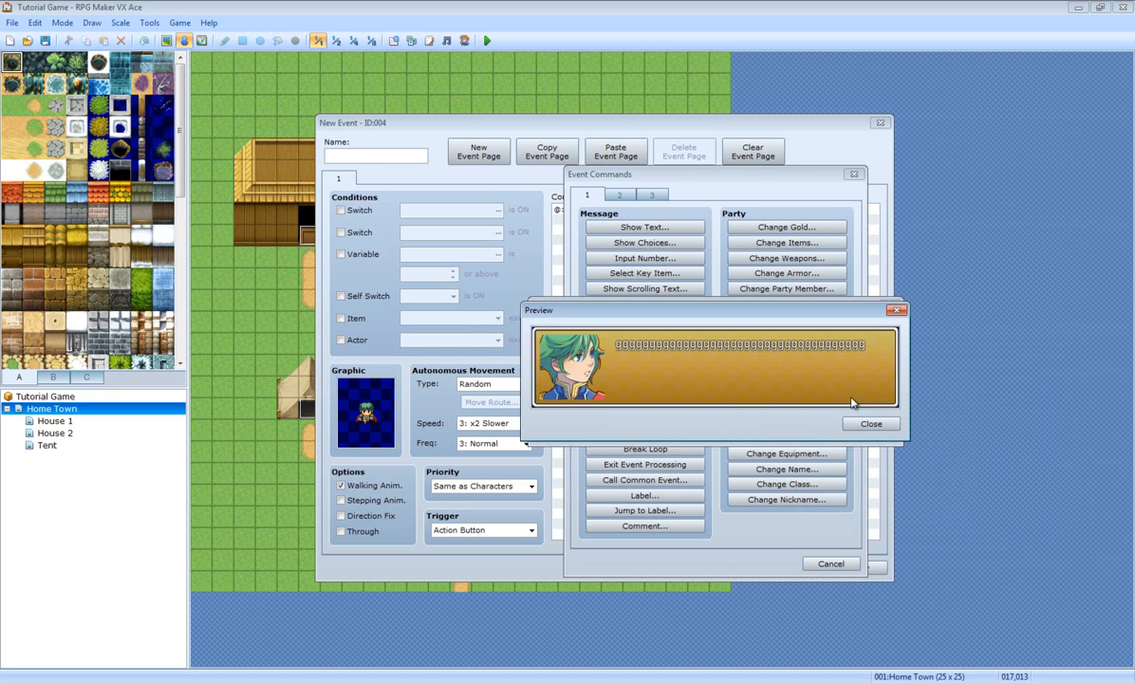
pyautogui.click(864, 425)
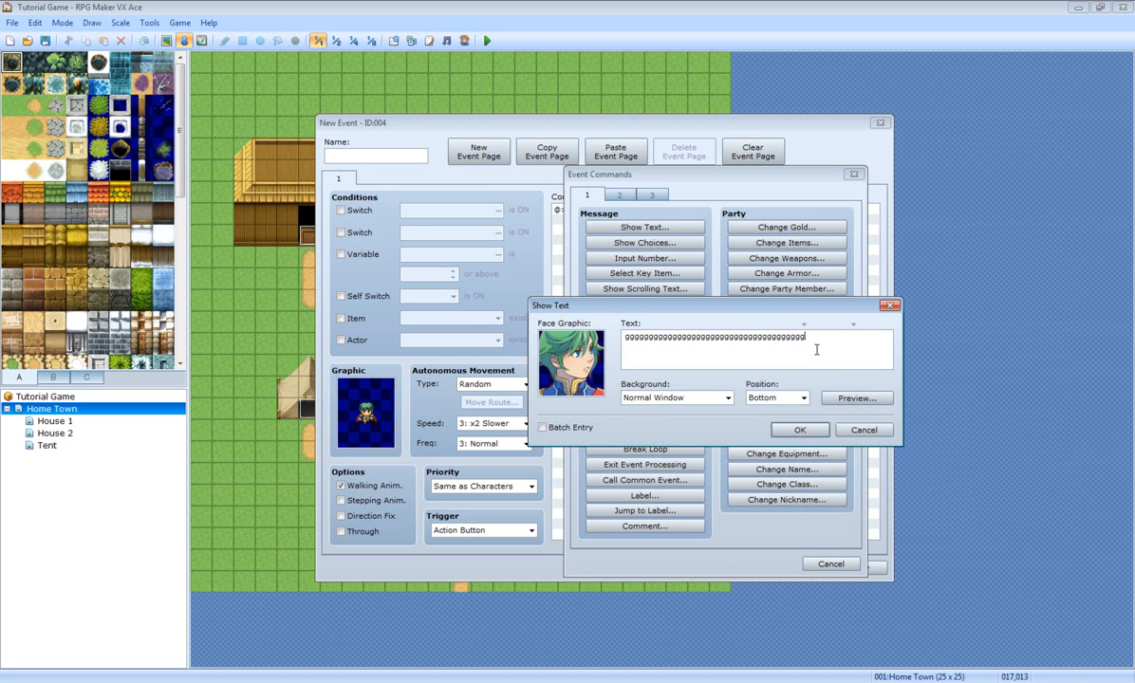
pyautogui.click(854, 398)
pyautogui.click(865, 425)
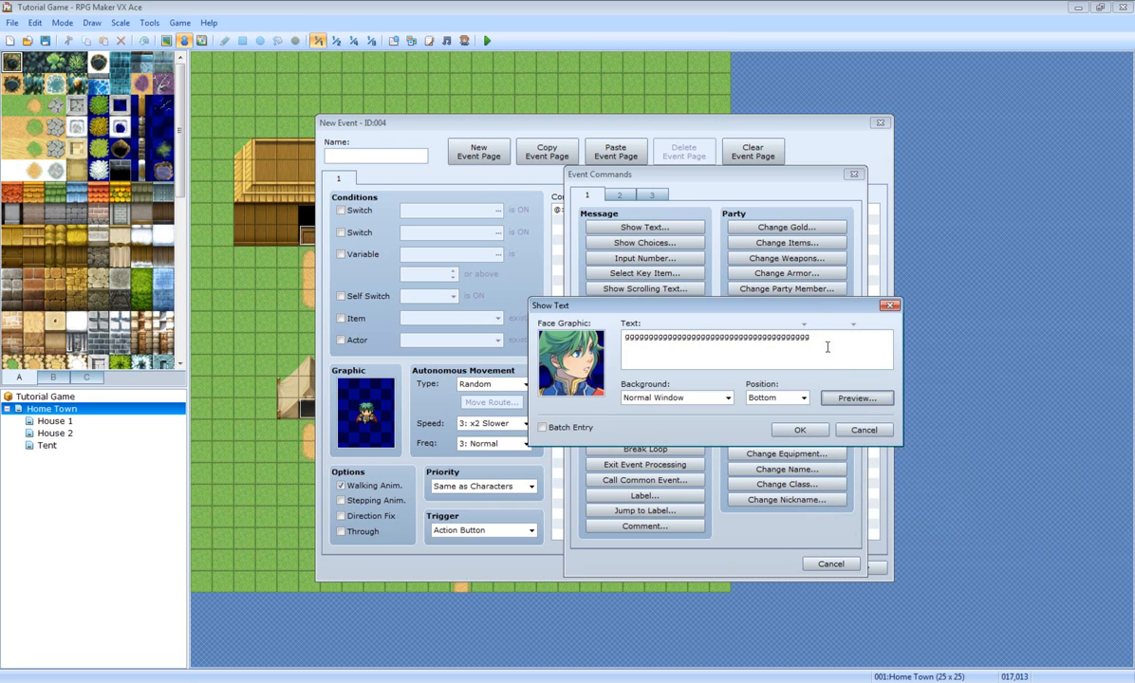
pyautogui.click(857, 399)
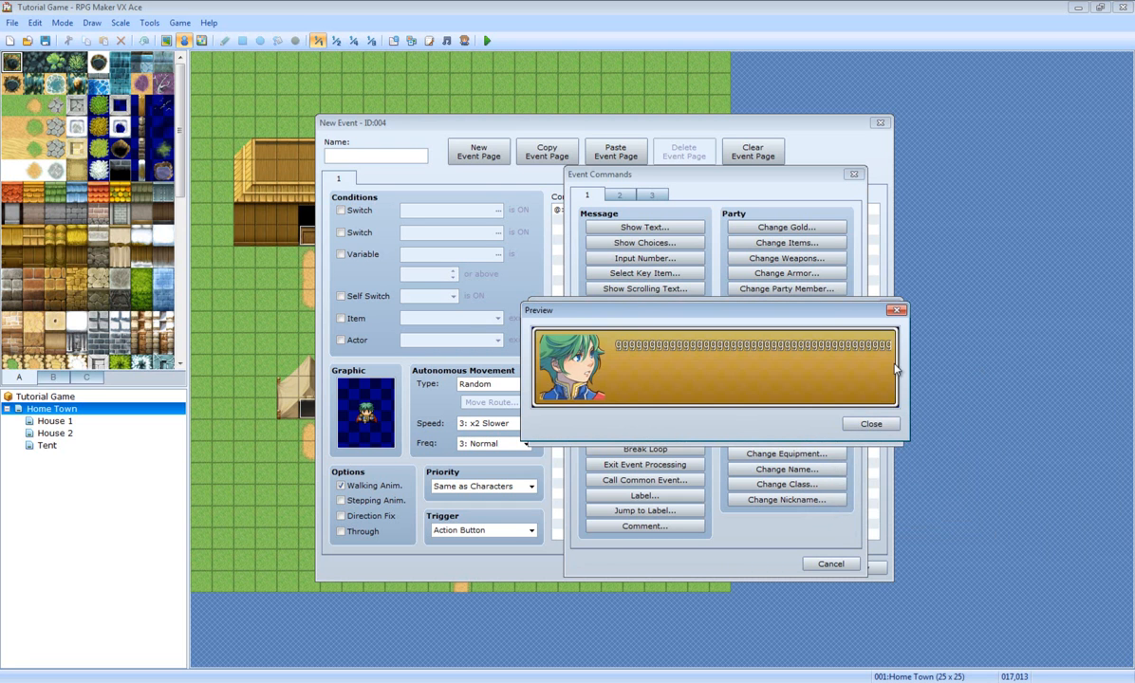
pyautogui.click(869, 424)
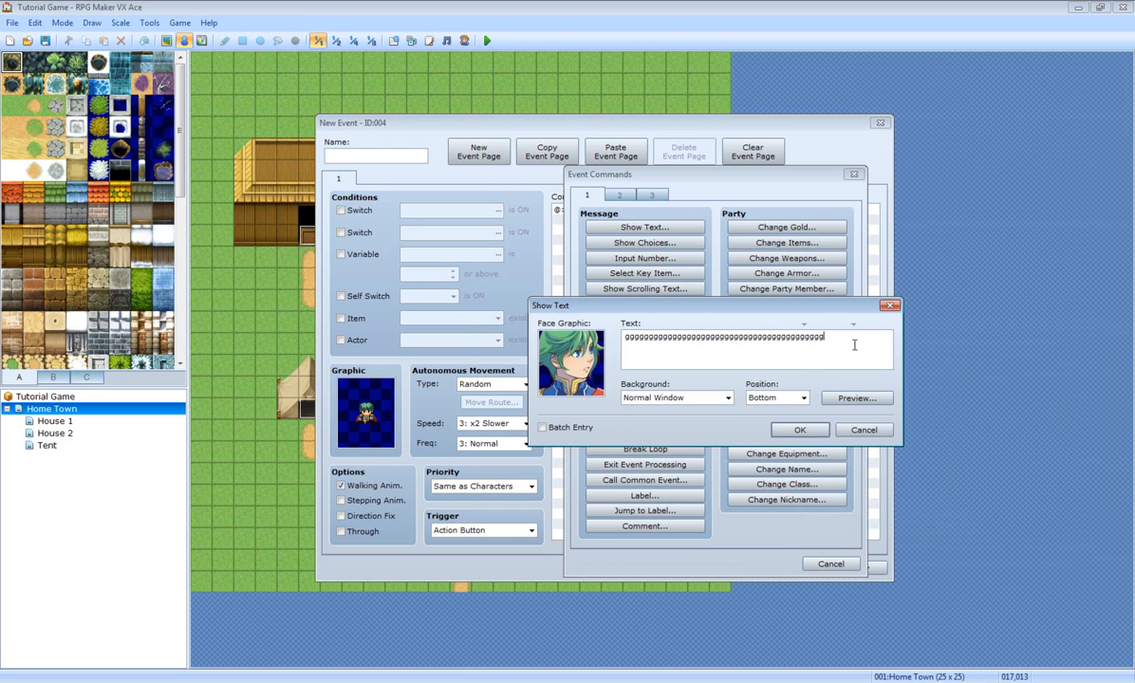
pyautogui.doubleClick(542, 338)
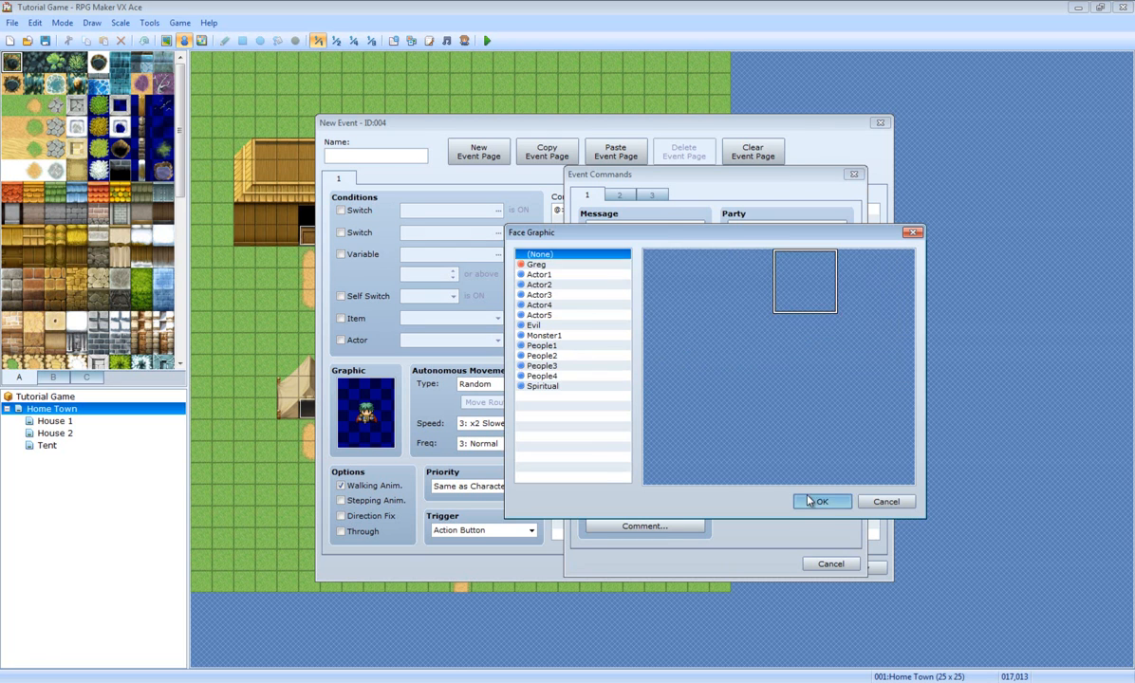
# Step: Set the message face to (None), lengthen the g's and preview the result
pyautogui.click(821, 501)
pyautogui.click(857, 399)
pyautogui.click(868, 424)
pyautogui.write('gggggggg')
pyautogui.click(856, 397)
pyautogui.click(871, 423)
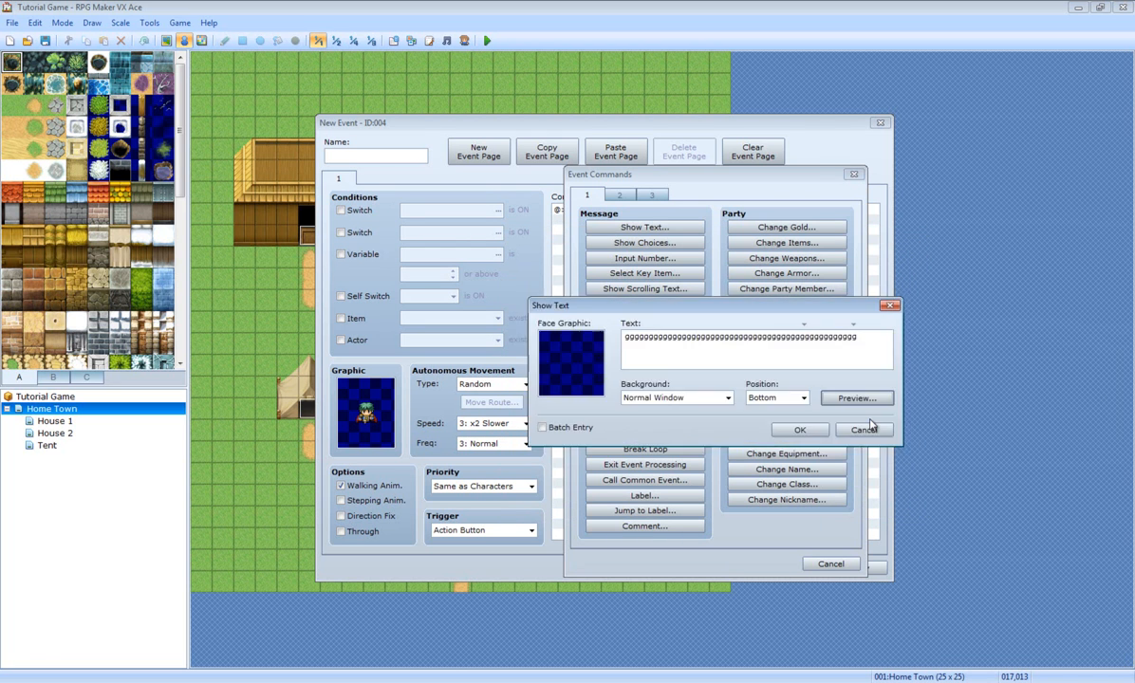
# Step: Give the message the green-haired People4 face portrait
pyautogui.doubleClick(587, 359)
pyautogui.click(537, 265)
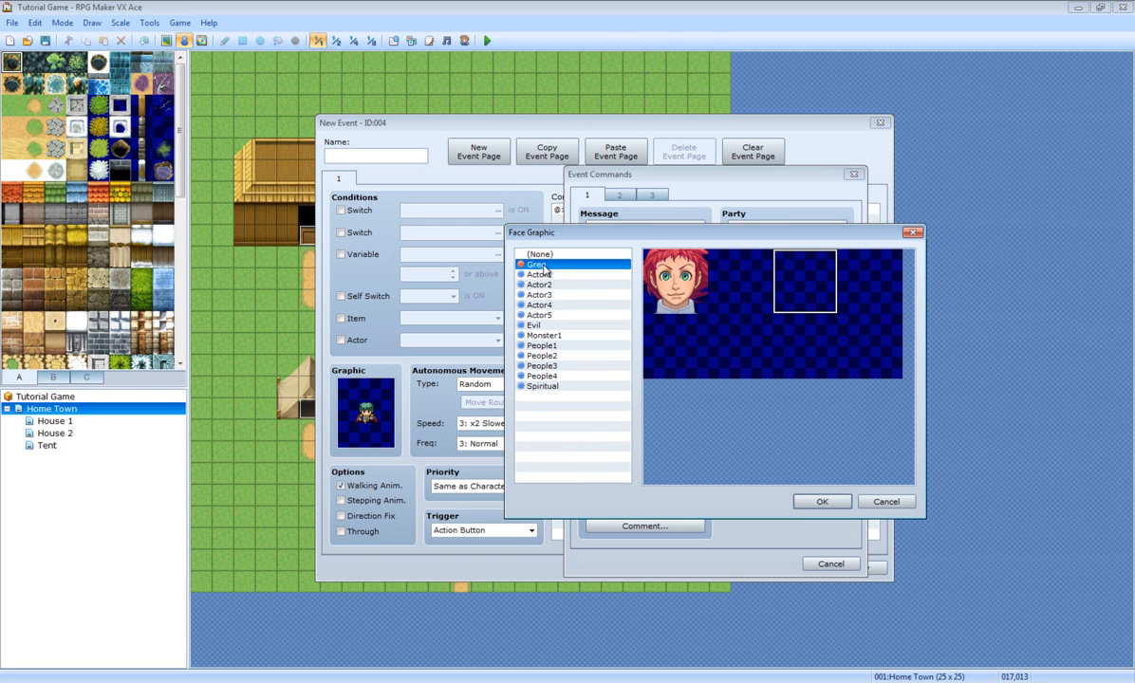
pyautogui.click(553, 356)
pyautogui.click(553, 367)
pyautogui.click(555, 377)
pyautogui.doubleClick(794, 296)
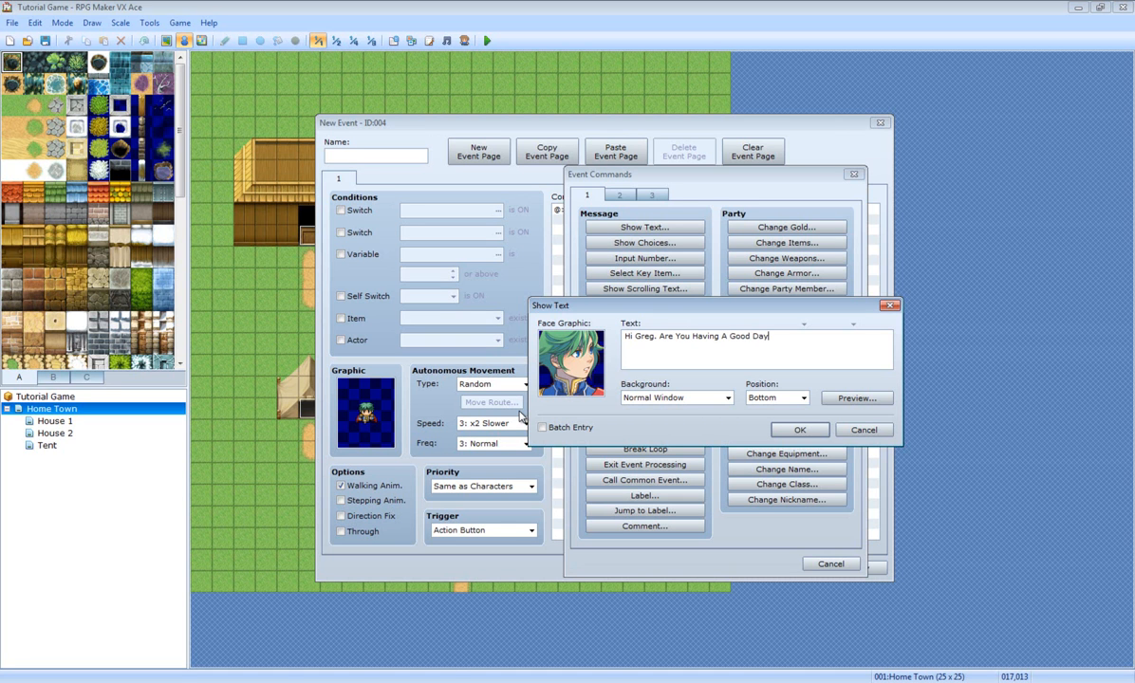
# Step: Preview the 'Hi Greg. Are You Having A Good Day' greeting and save the event
pyautogui.click(857, 398)
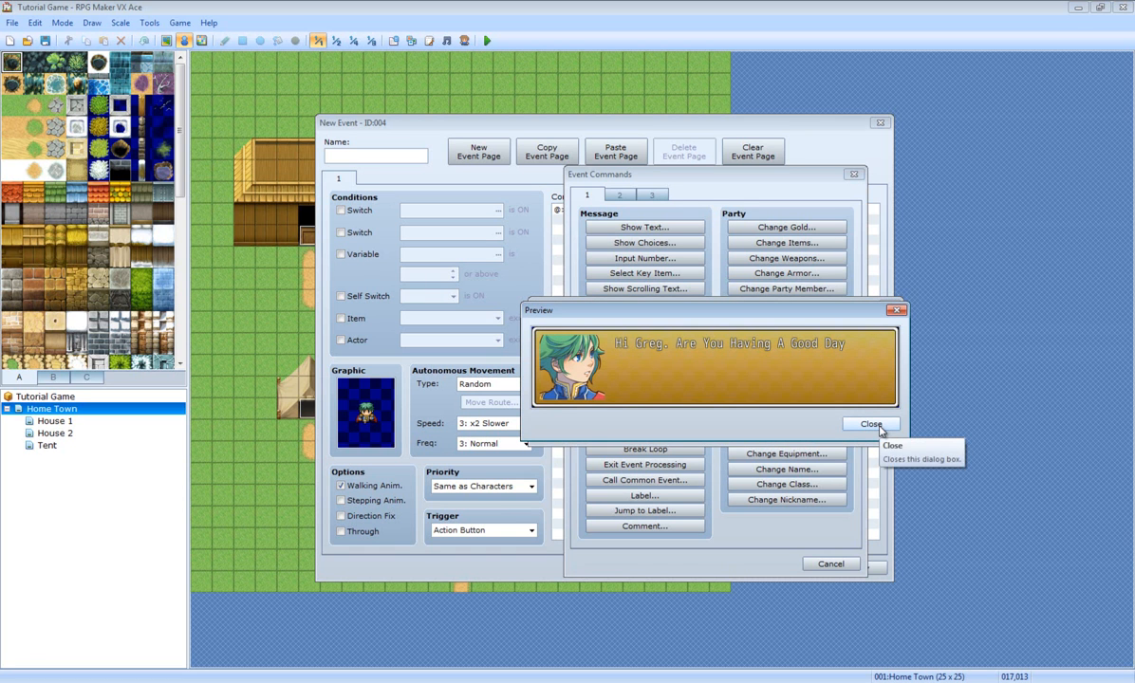
pyautogui.click(872, 426)
pyautogui.click(798, 431)
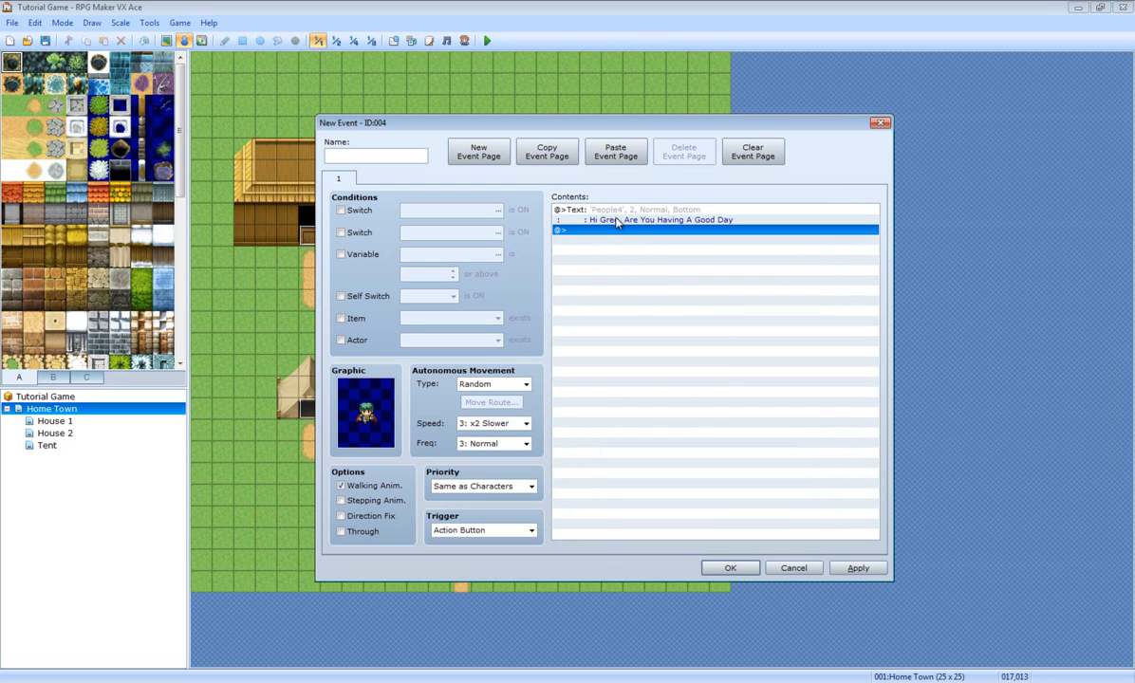
pyautogui.click(730, 568)
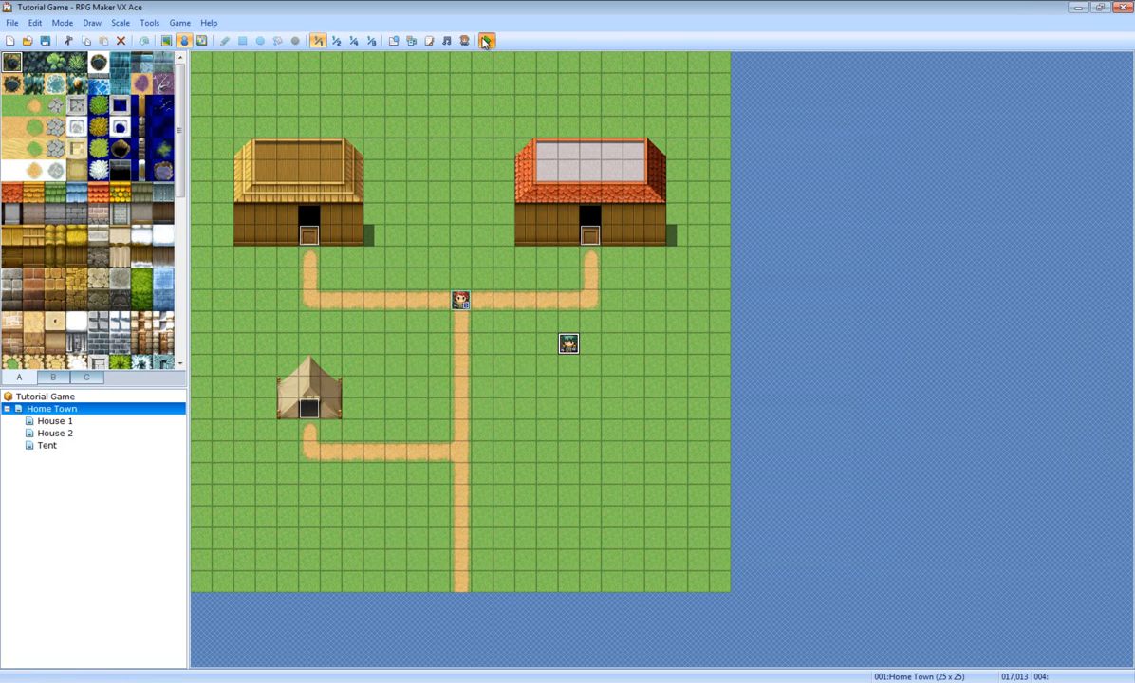
pyautogui.click(487, 40)
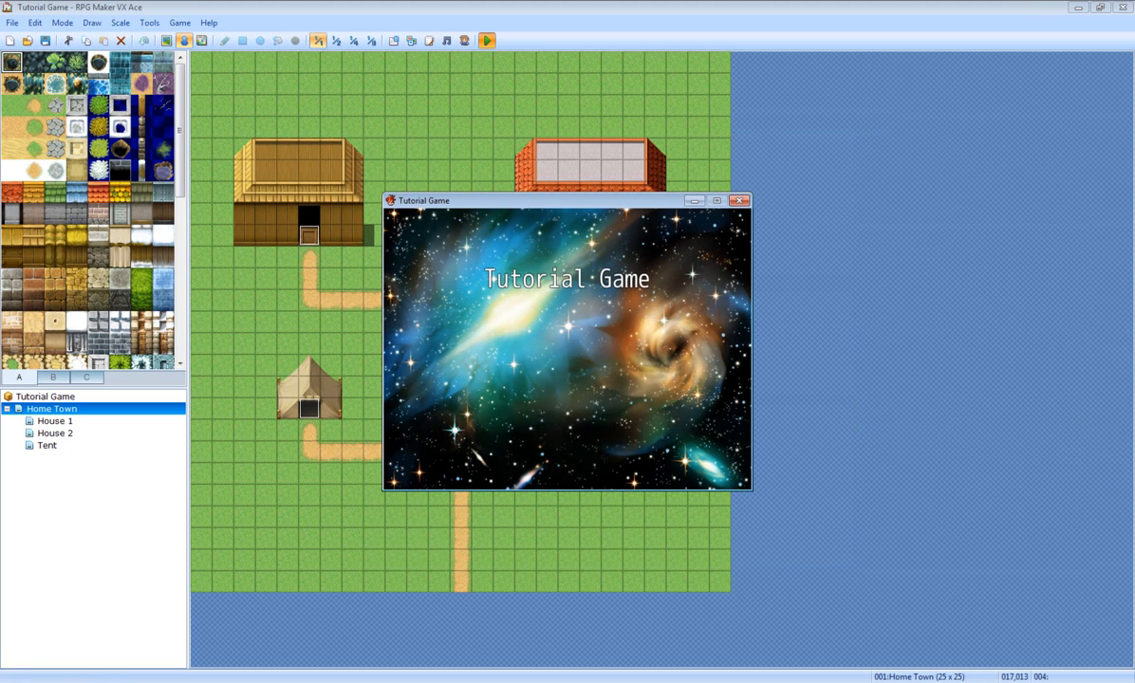
pyautogui.moveTo(911, 554); pyautogui.dragTo(913, 602)
pyautogui.click(716, 407)
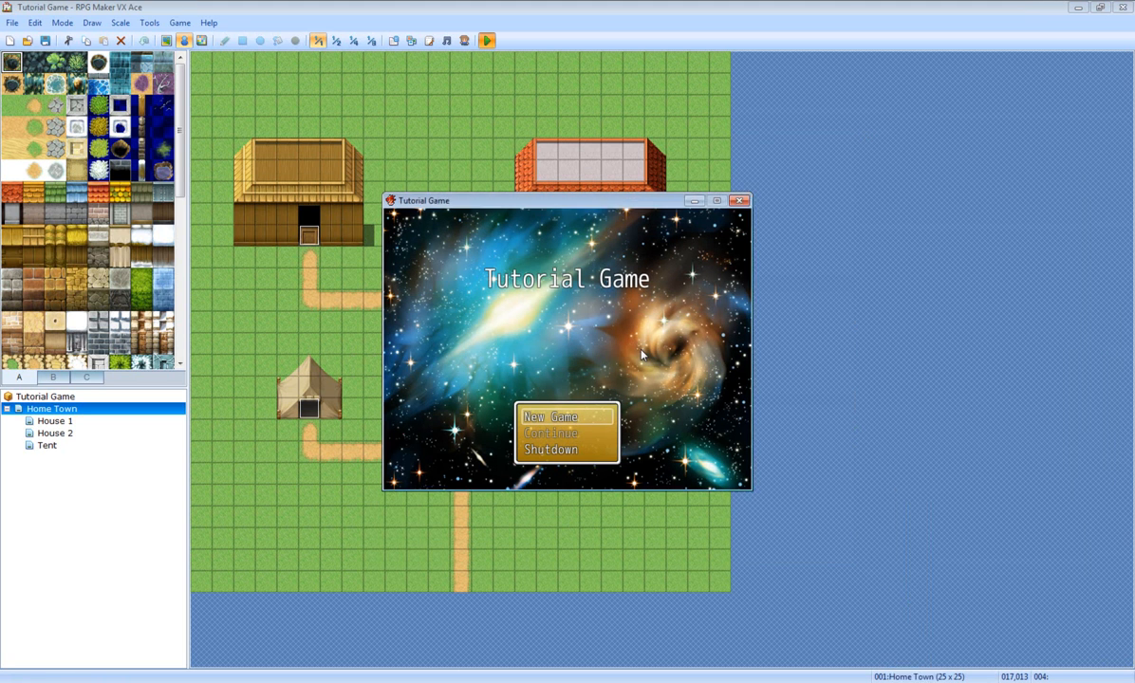
pyautogui.press('Return')
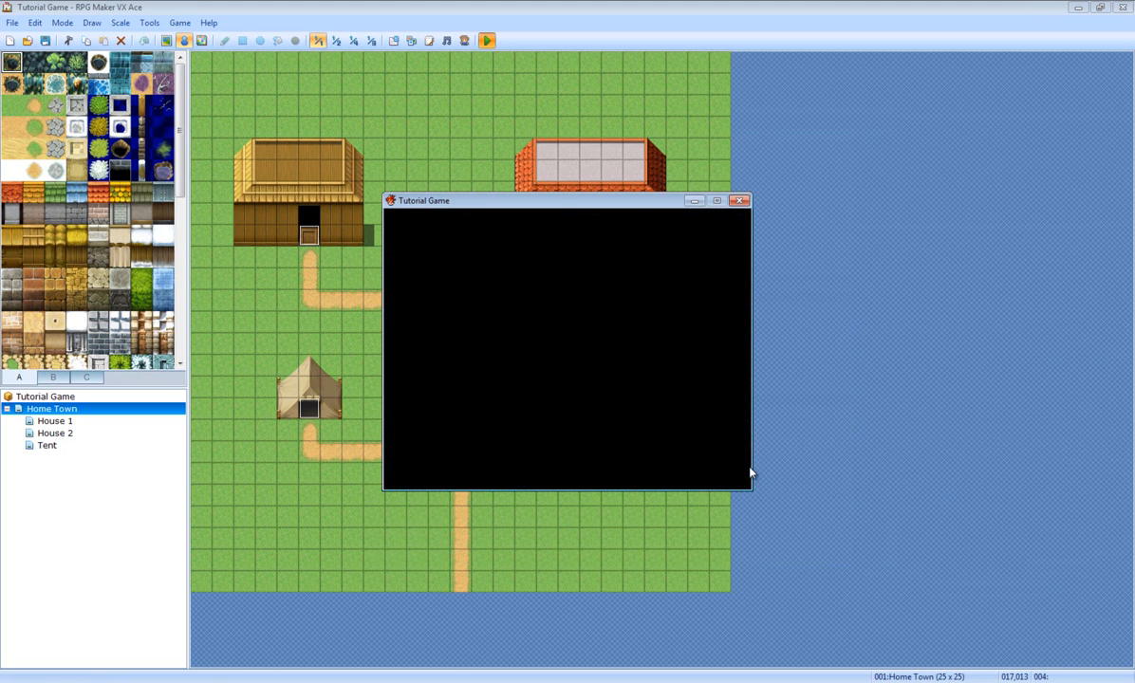
pyautogui.press('Down')
pyautogui.press('Down')
pyautogui.press('Down')
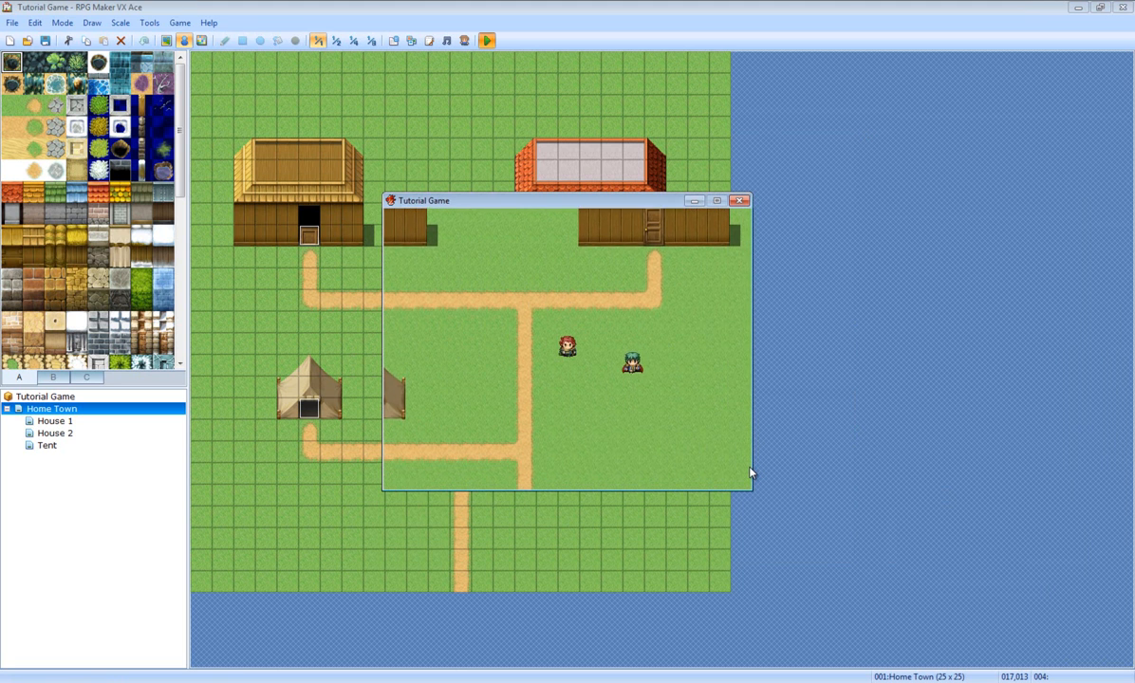
pyautogui.press('Right')
pyautogui.press('Up')
pyautogui.press('Right')
pyautogui.press('Right')
pyautogui.press('Right')
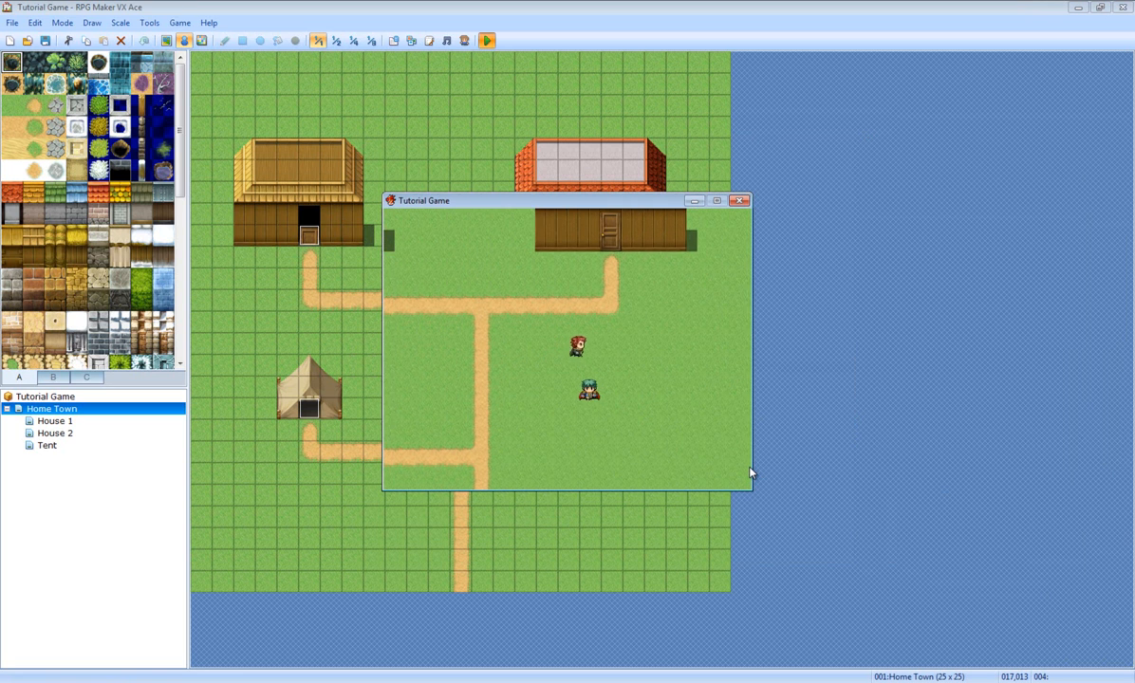
pyautogui.press('Down')
pyautogui.press('Down')
pyautogui.press('Down')
pyautogui.press('Right')
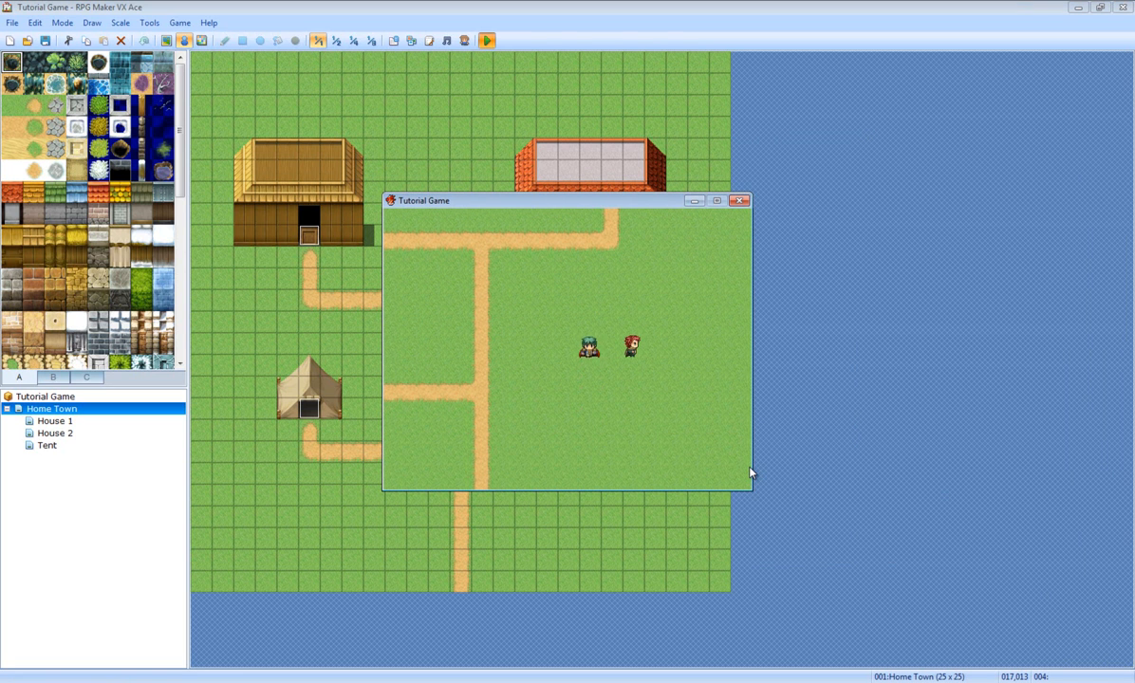
pyautogui.press('Down')
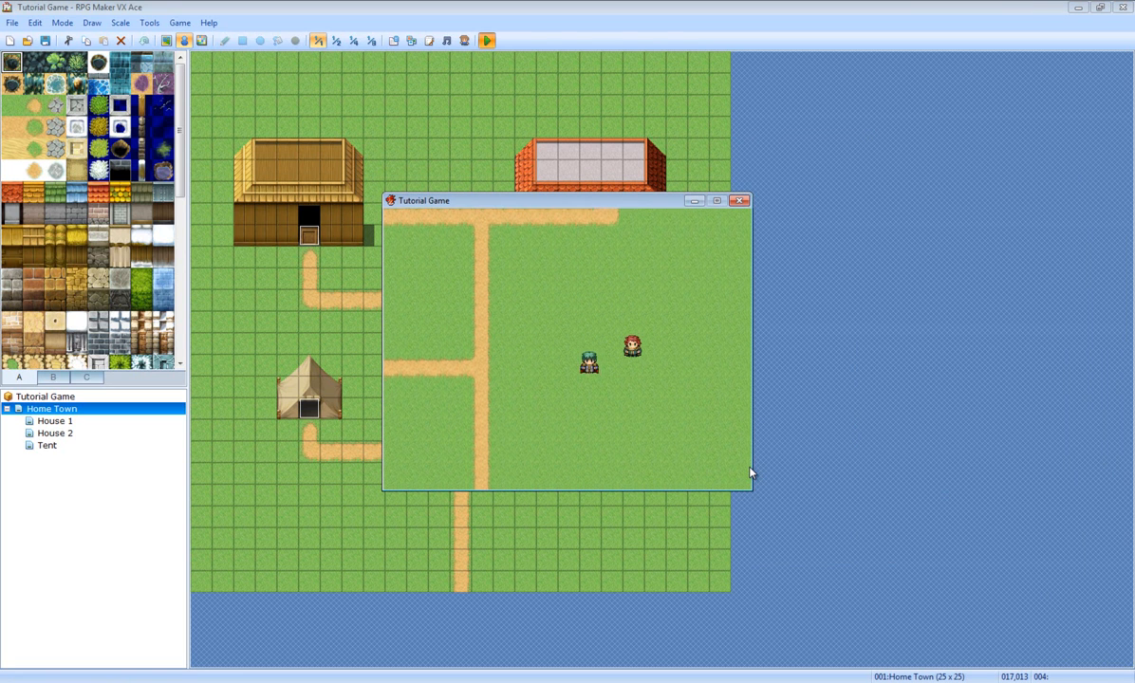
pyautogui.press('Down')
pyautogui.press('Down')
pyautogui.press('Down')
pyautogui.press('Left')
pyautogui.press('Left')
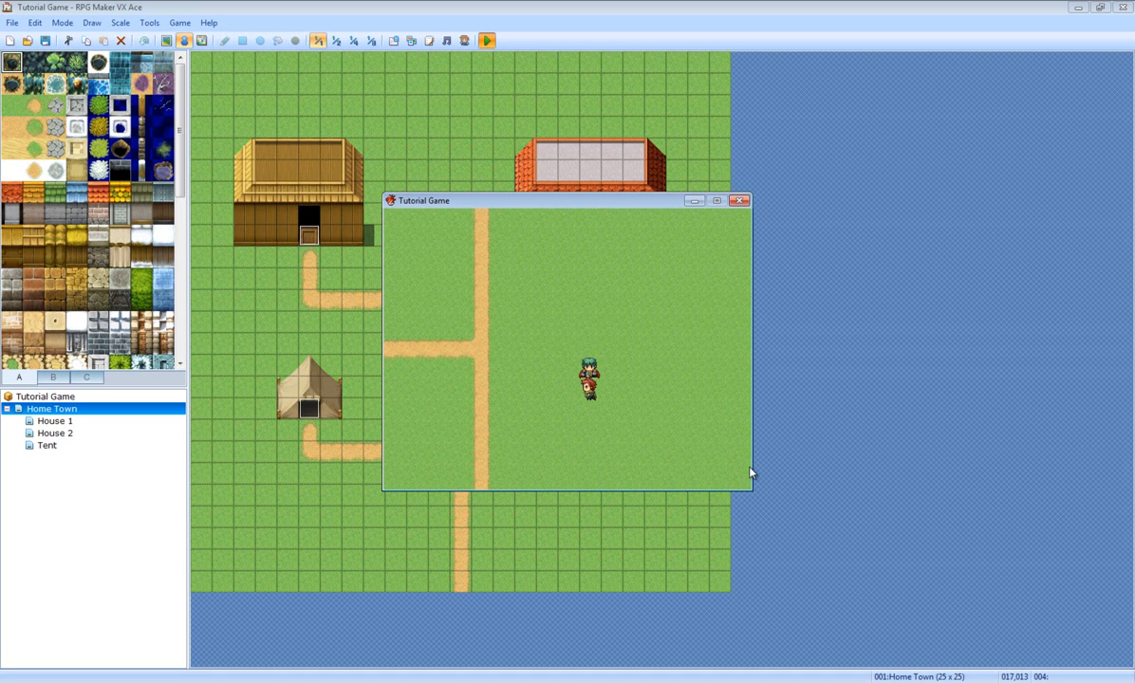
pyautogui.press('Up')
pyautogui.press('Right')
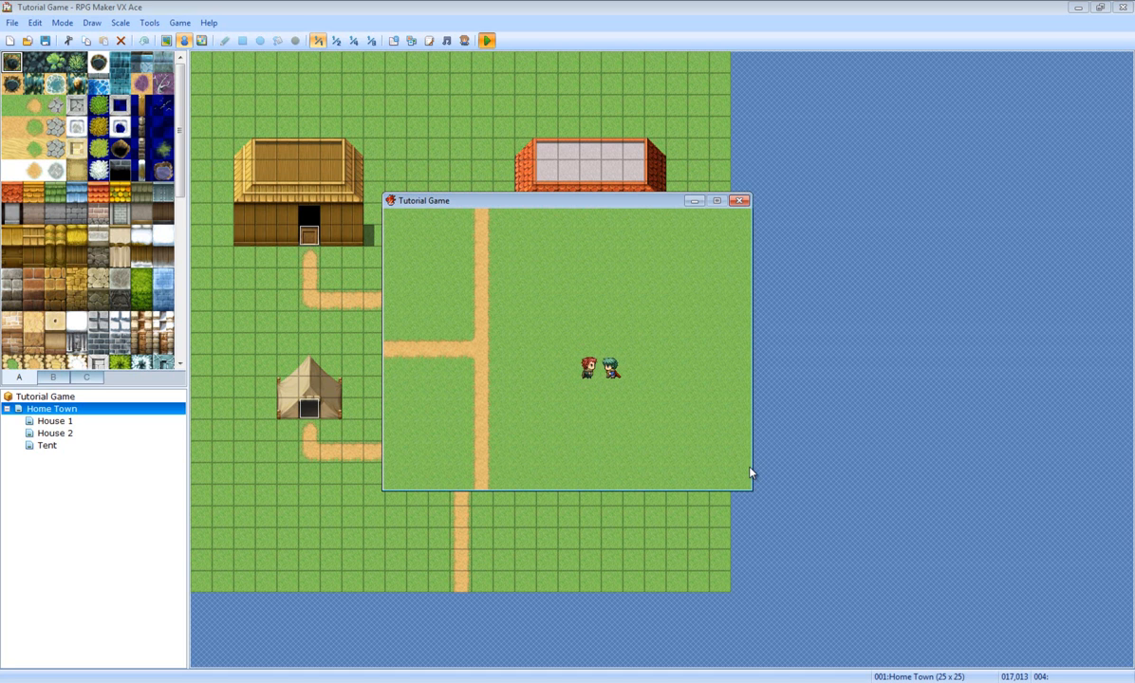
pyautogui.press('space')
pyautogui.press('space')
pyautogui.press('space')
pyautogui.press('space')
pyautogui.press('space')
pyautogui.press('space')
pyautogui.press('space')
pyautogui.press('space')
pyautogui.press('Left')
pyautogui.press('Left')
pyautogui.press('Up')
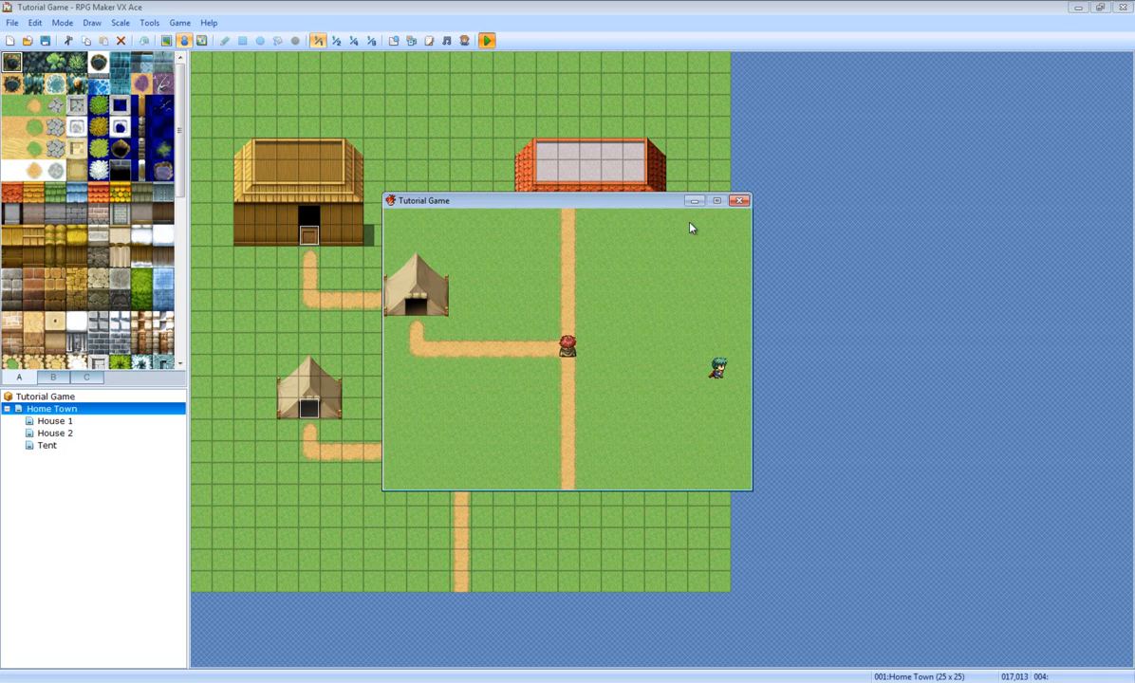
pyautogui.click(739, 202)
# Step: Edit the NPC event and add a Show Choices command after the greeting
pyautogui.rightClick(569, 345)
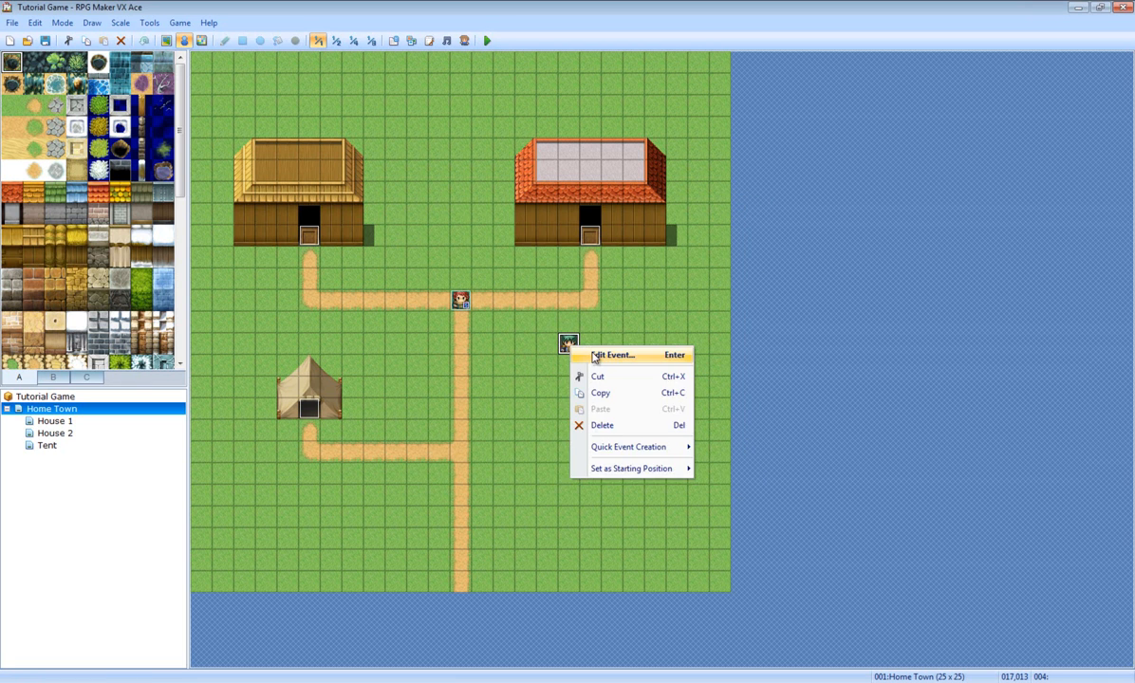
pyautogui.click(596, 357)
pyautogui.doubleClick(583, 226)
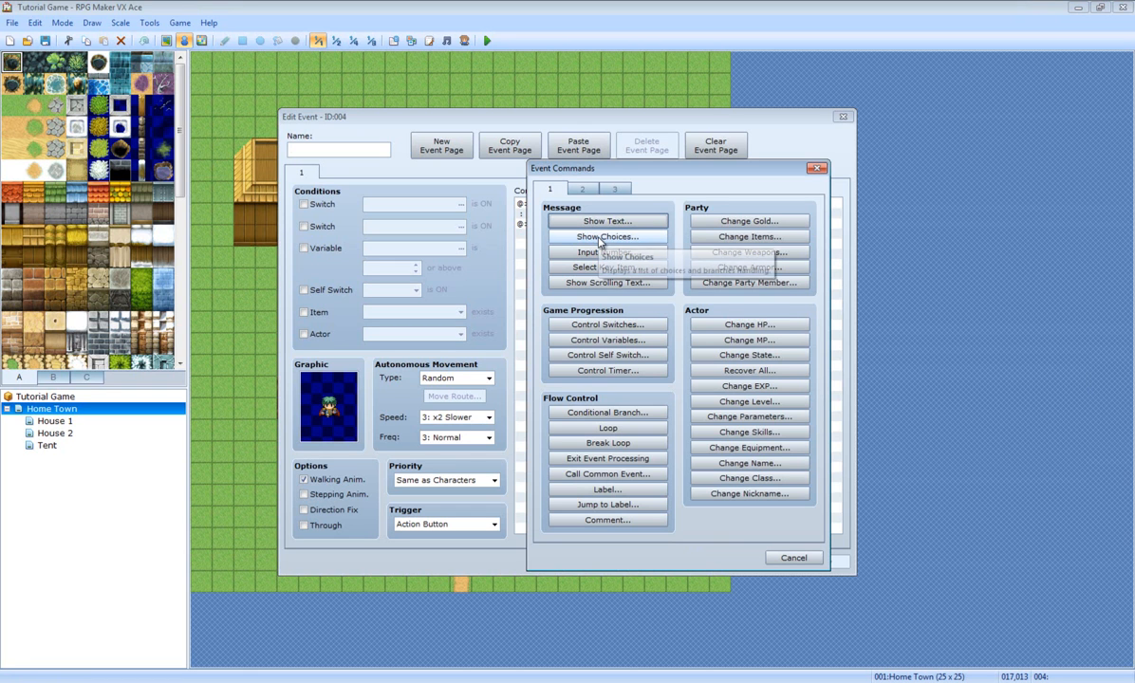
pyautogui.click(599, 239)
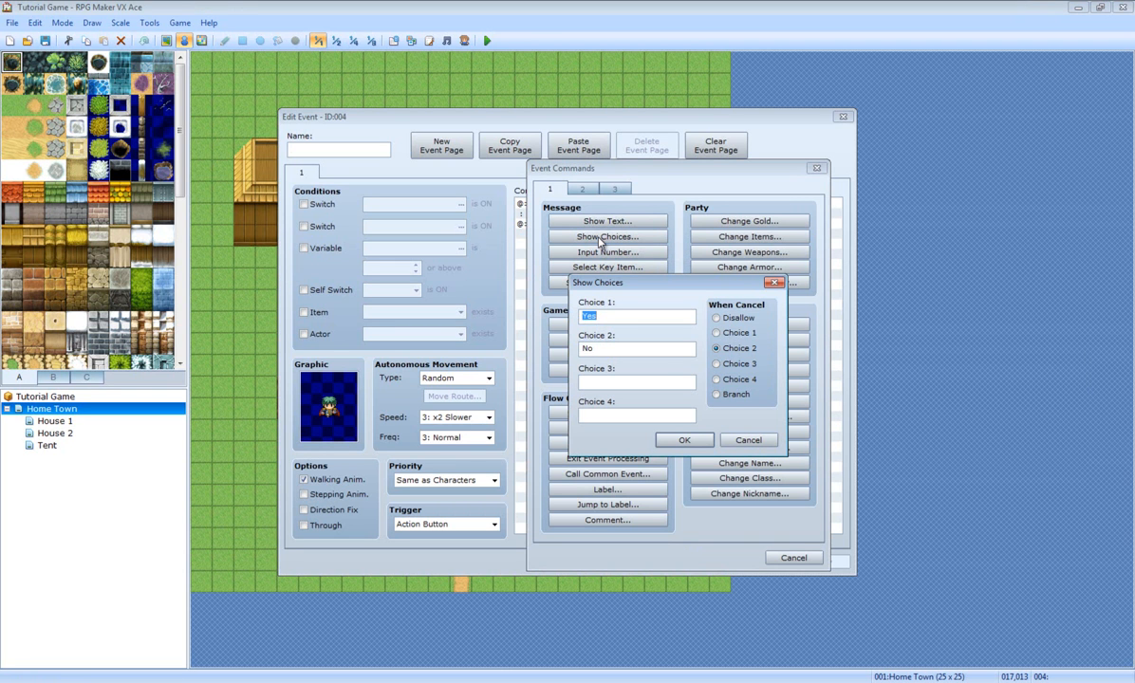
# Step: Fill the choices with Its Ok, No, Yes and Other and confirm
pyautogui.click(612, 319)
pyautogui.moveTo(632, 292); pyautogui.dragTo(681, 277)
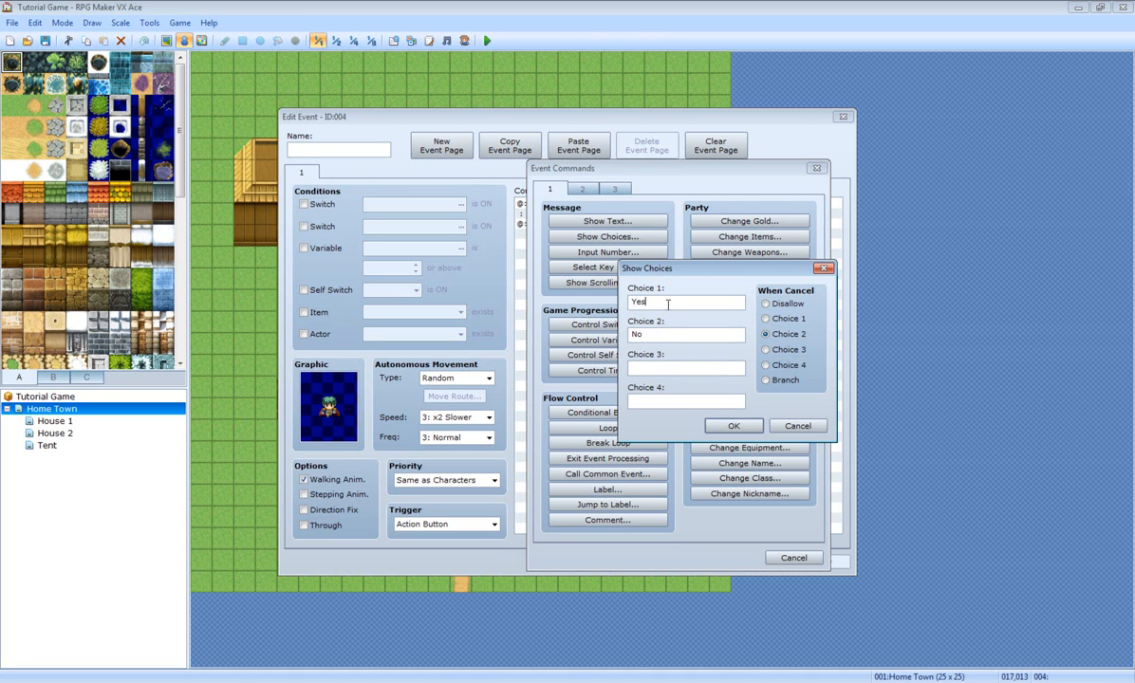
pyautogui.moveTo(662, 306); pyautogui.dragTo(185, 378)
pyautogui.write('I')
pyautogui.press('Tab')
pyautogui.press('Tab')
pyautogui.write('Yes')
pyautogui.click(680, 400)
pyautogui.write('Other')
pyautogui.click(729, 428)
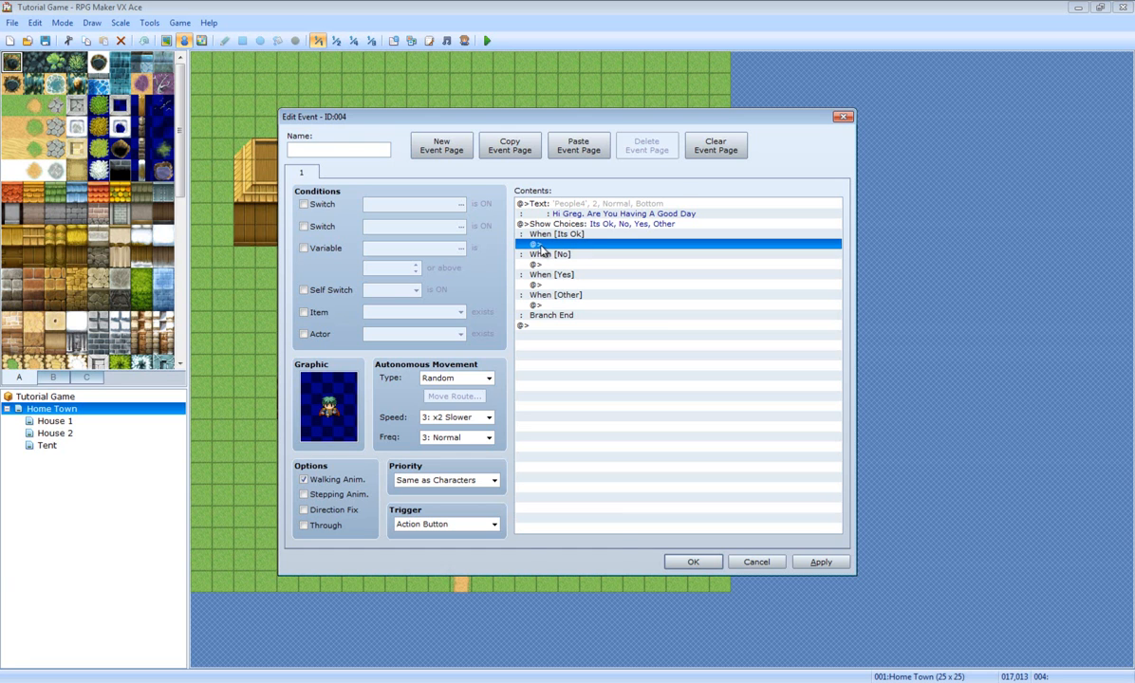
# Step: Under Its Ok, add the reply 'Thats Good Then' with the green-haired People4 face
pyautogui.doubleClick(581, 244)
pyautogui.click(577, 225)
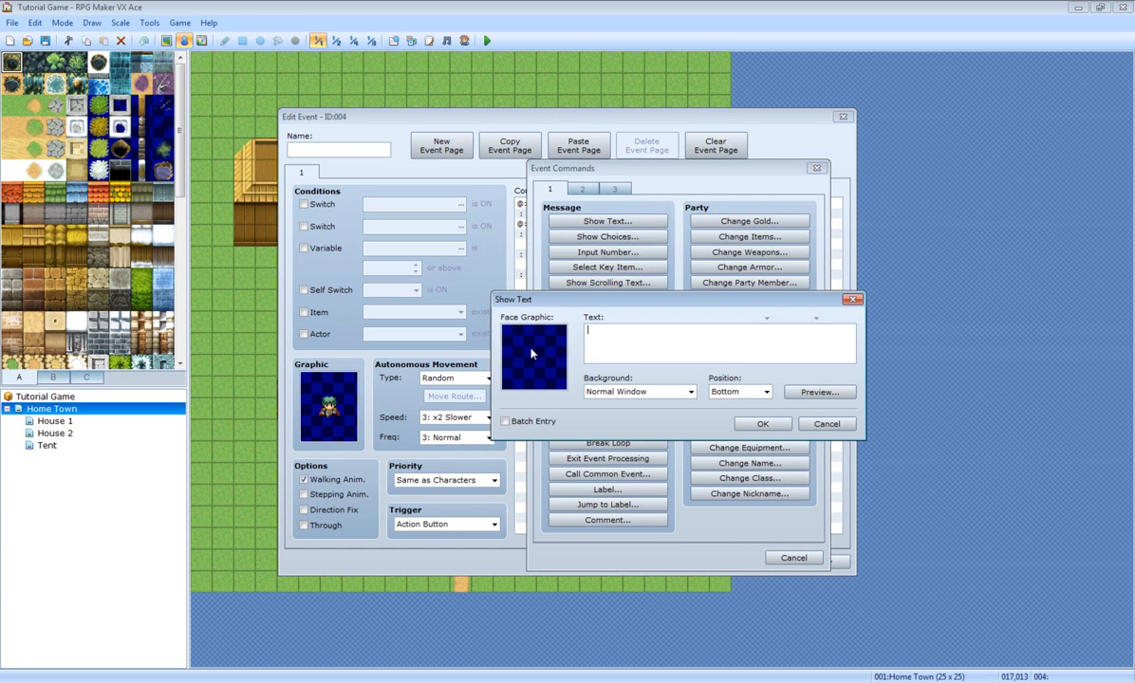
pyautogui.doubleClick(503, 337)
pyautogui.click(505, 360)
pyautogui.click(505, 369)
pyautogui.doubleClick(720, 269)
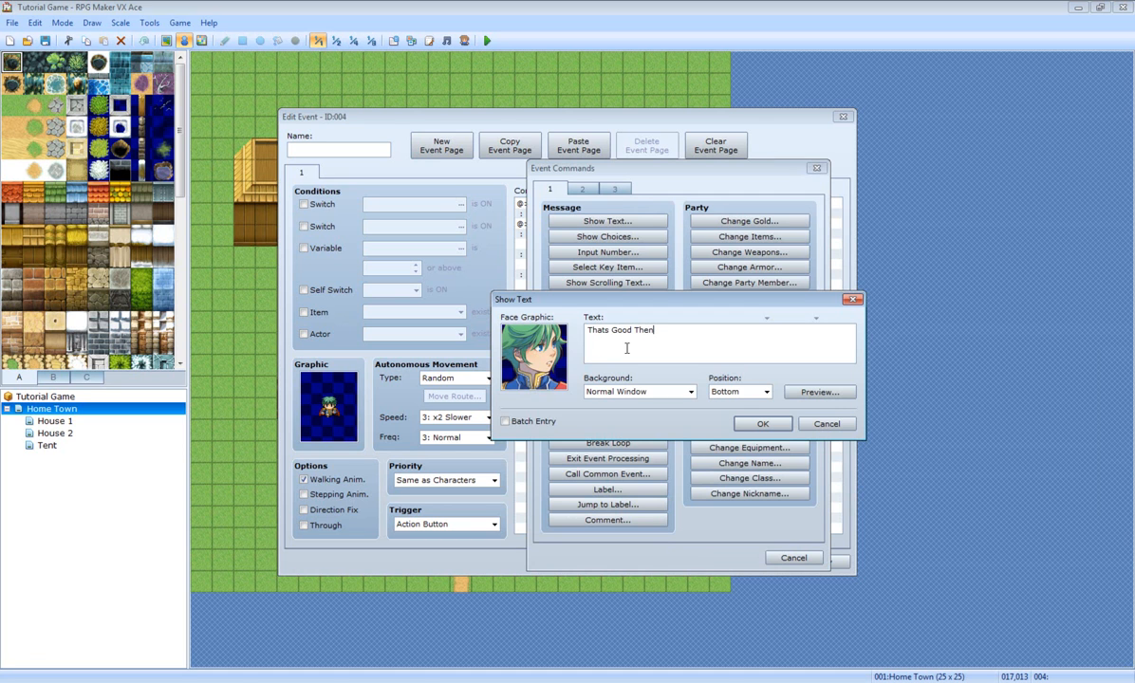
pyautogui.click(762, 424)
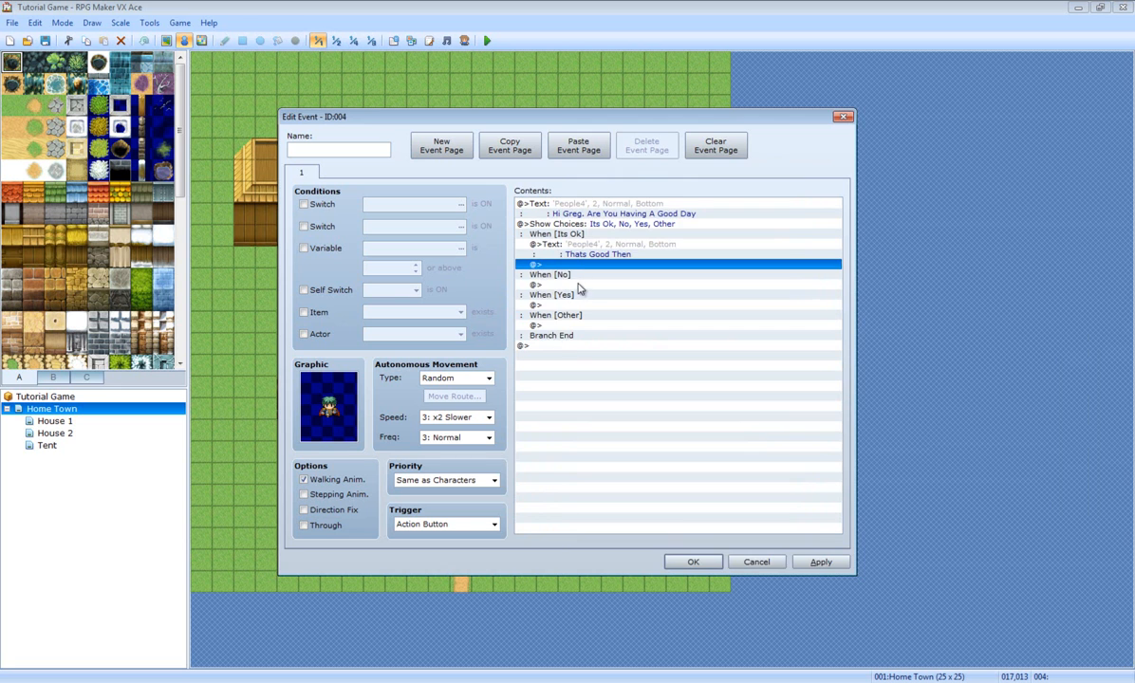
# Step: Under No, add the reply 'Thats Terrible!' with the green-haired People4 face
pyautogui.doubleClick(539, 266)
pyautogui.click(589, 222)
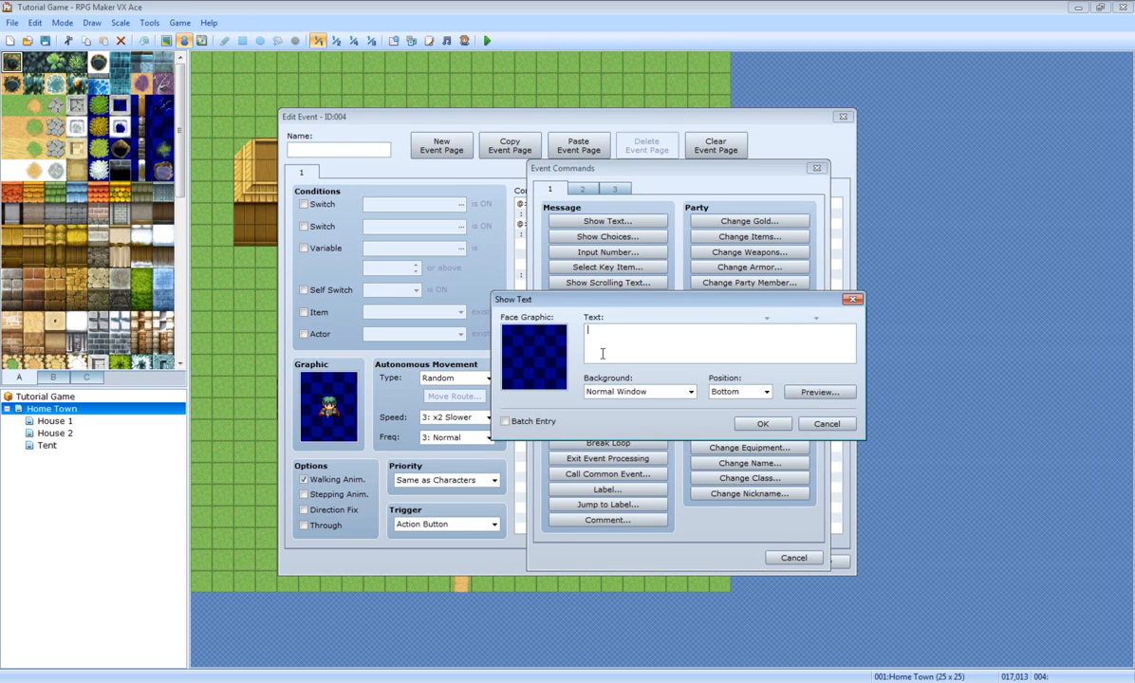
pyautogui.doubleClick(529, 343)
pyautogui.click(518, 369)
pyautogui.doubleClick(742, 281)
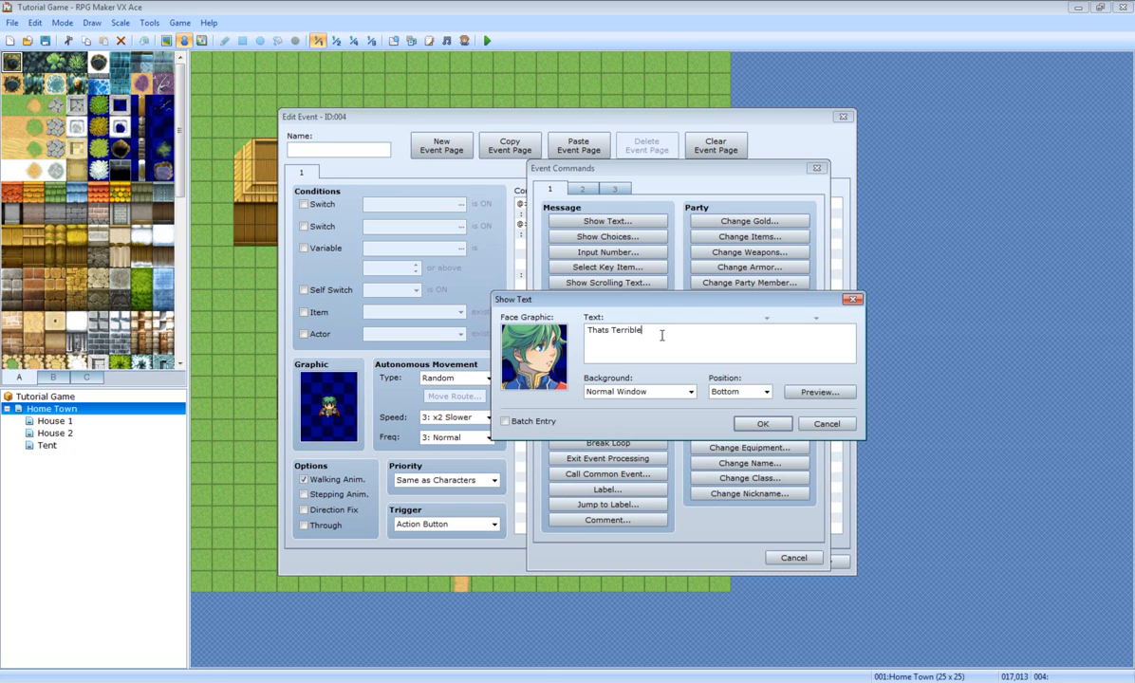
pyautogui.click(762, 424)
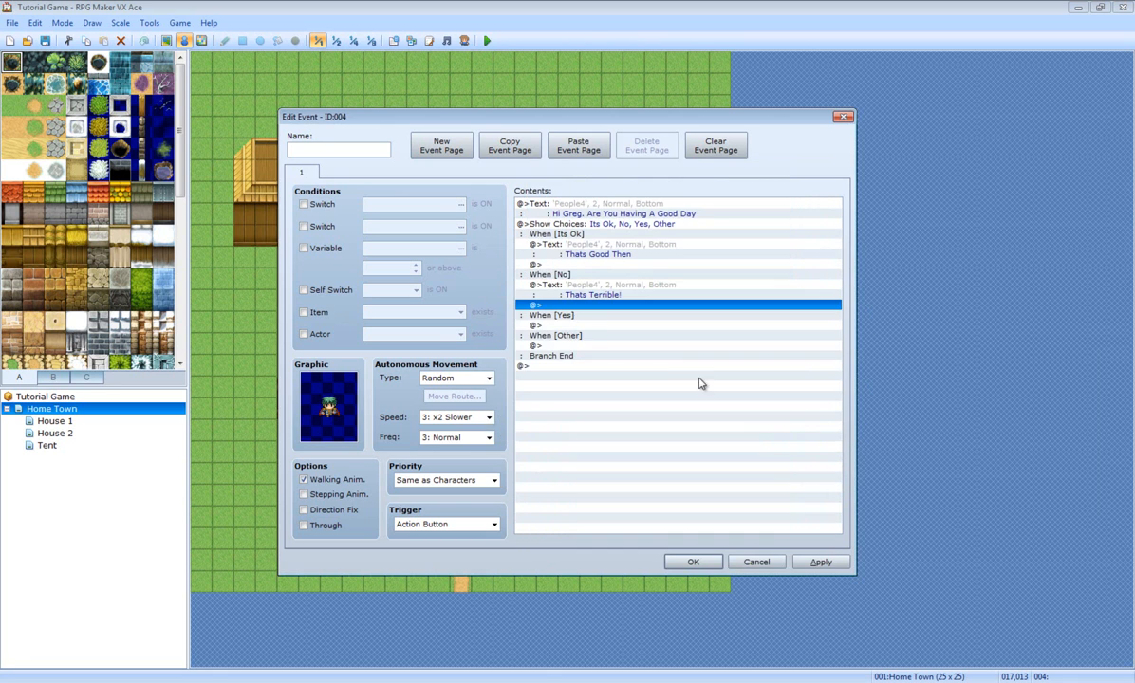
# Step: Under Yes, add the reply 'Great, So Am I!' with the green-haired People4 face
pyautogui.doubleClick(577, 325)
pyautogui.click(590, 221)
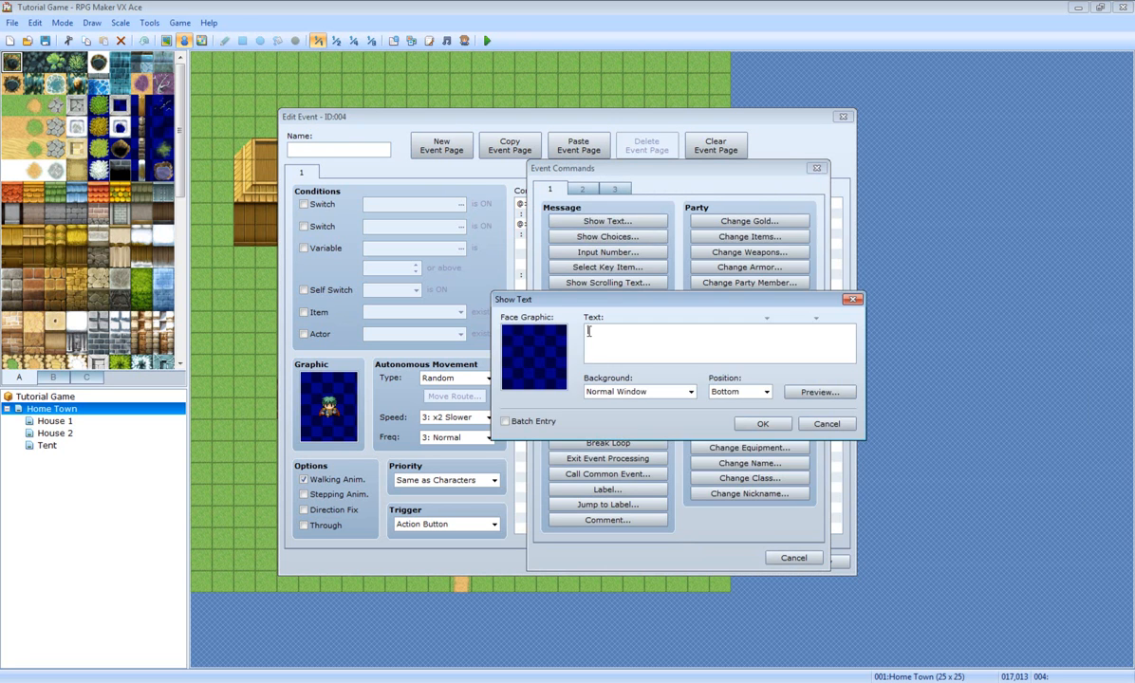
pyautogui.doubleClick(529, 344)
pyautogui.click(497, 349)
pyautogui.doubleClick(741, 261)
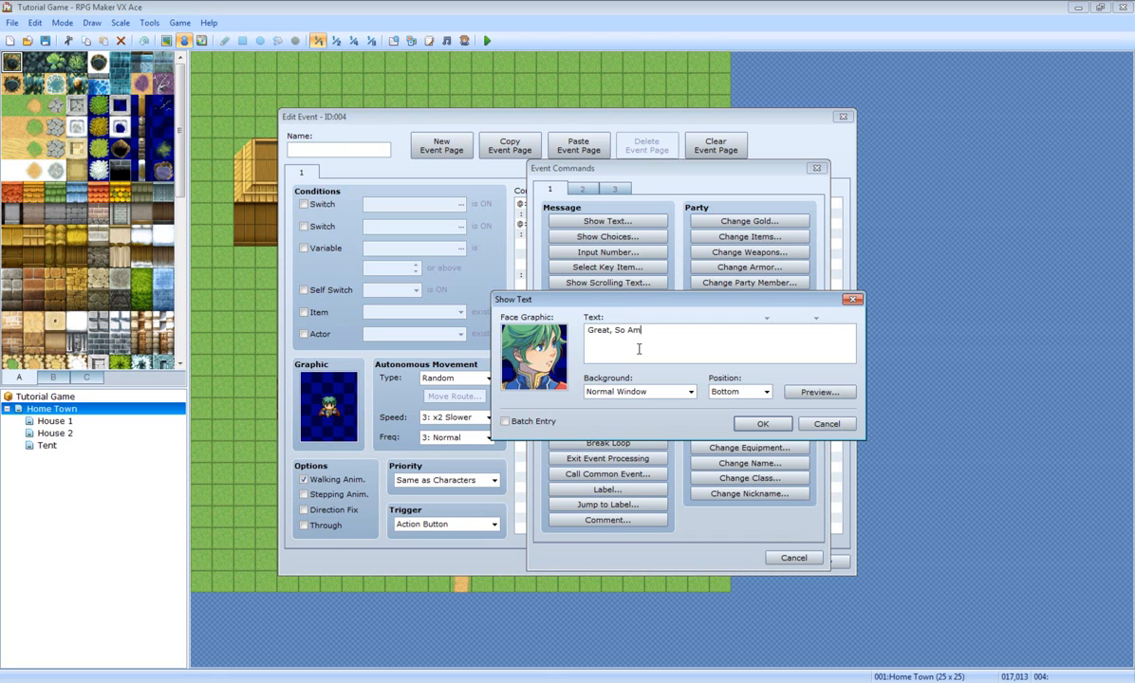
pyautogui.click(756, 424)
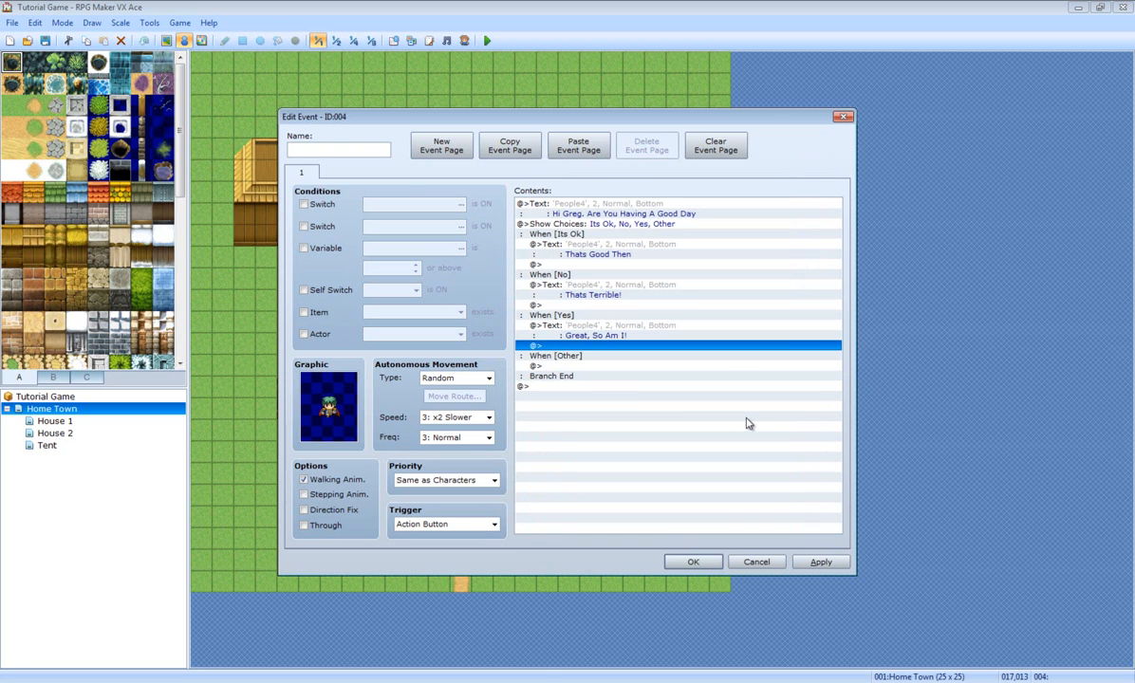
pyautogui.doubleClick(571, 369)
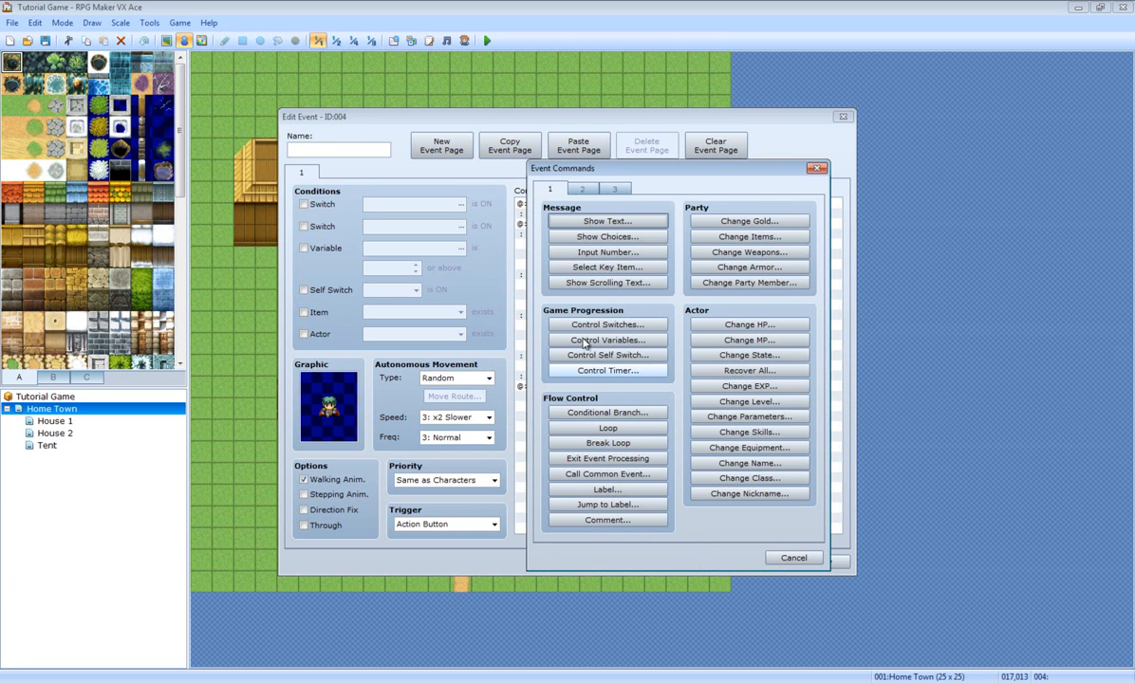
# Step: Insert a nested Show Choices under Other offering 'Not Really' and 'Best Day Ever'
pyautogui.click(625, 240)
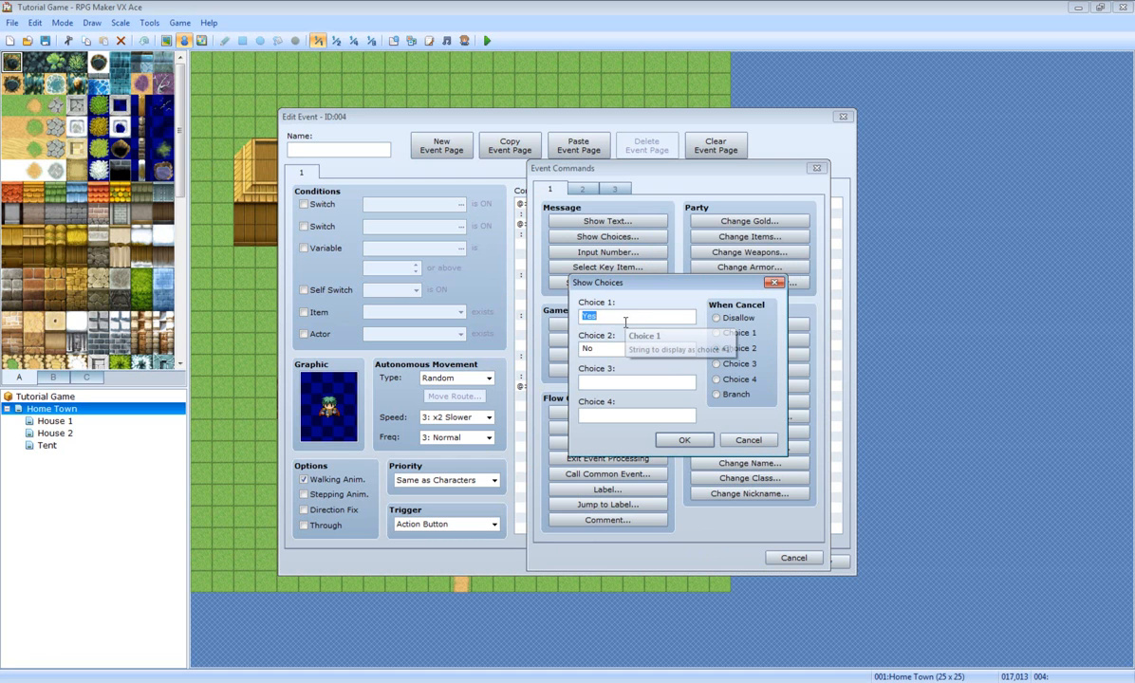
pyautogui.write('Not Rea')
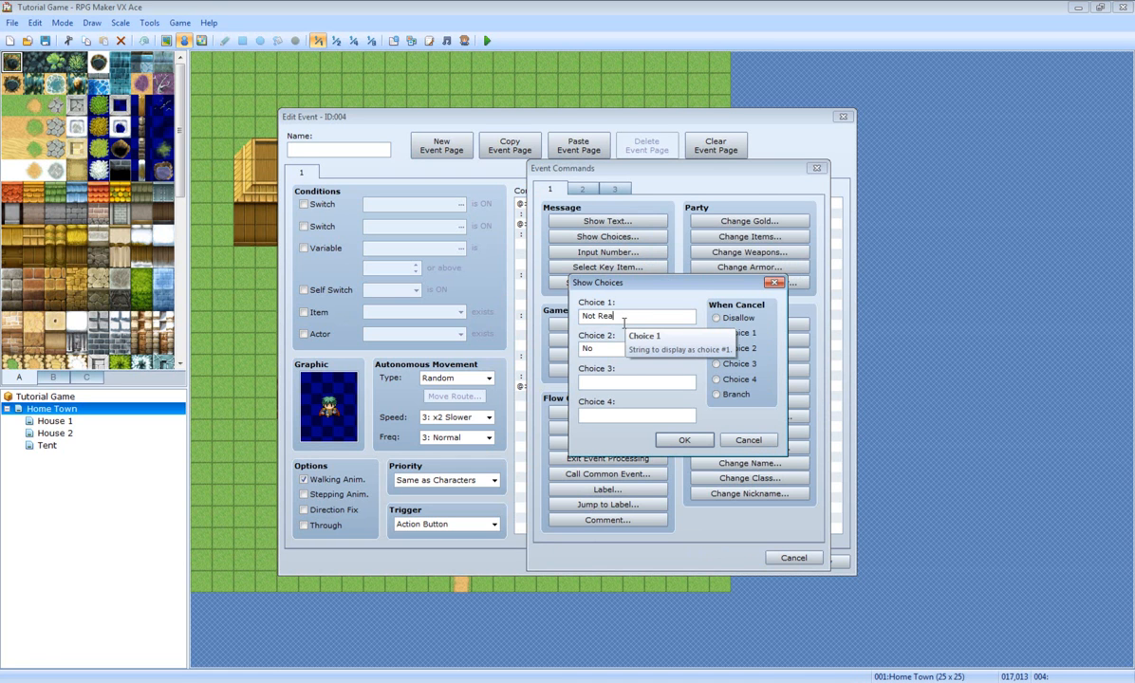
pyautogui.write('lly')
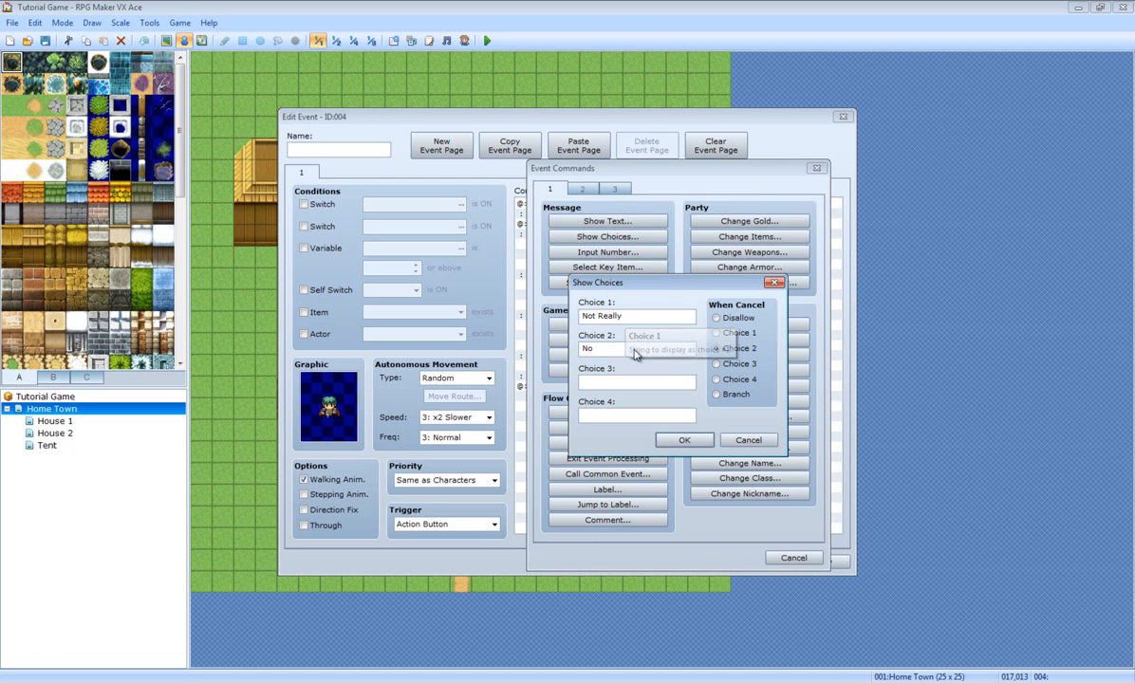
pyautogui.press('Tab')
pyautogui.write('B')
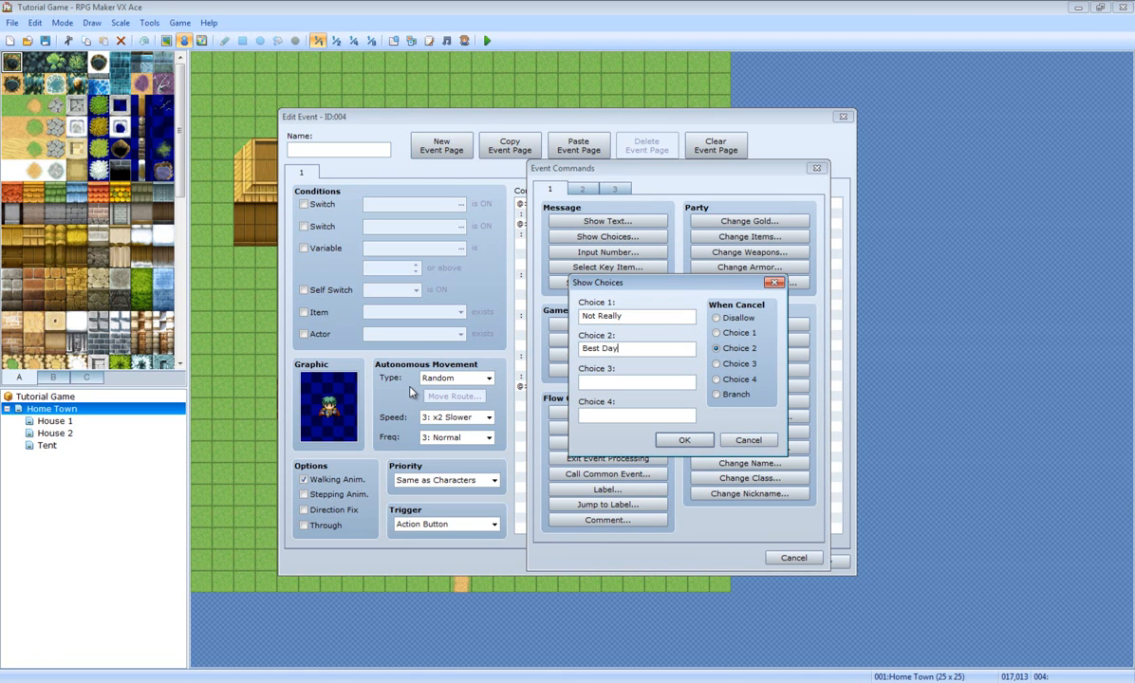
pyautogui.write('est Day Ever')
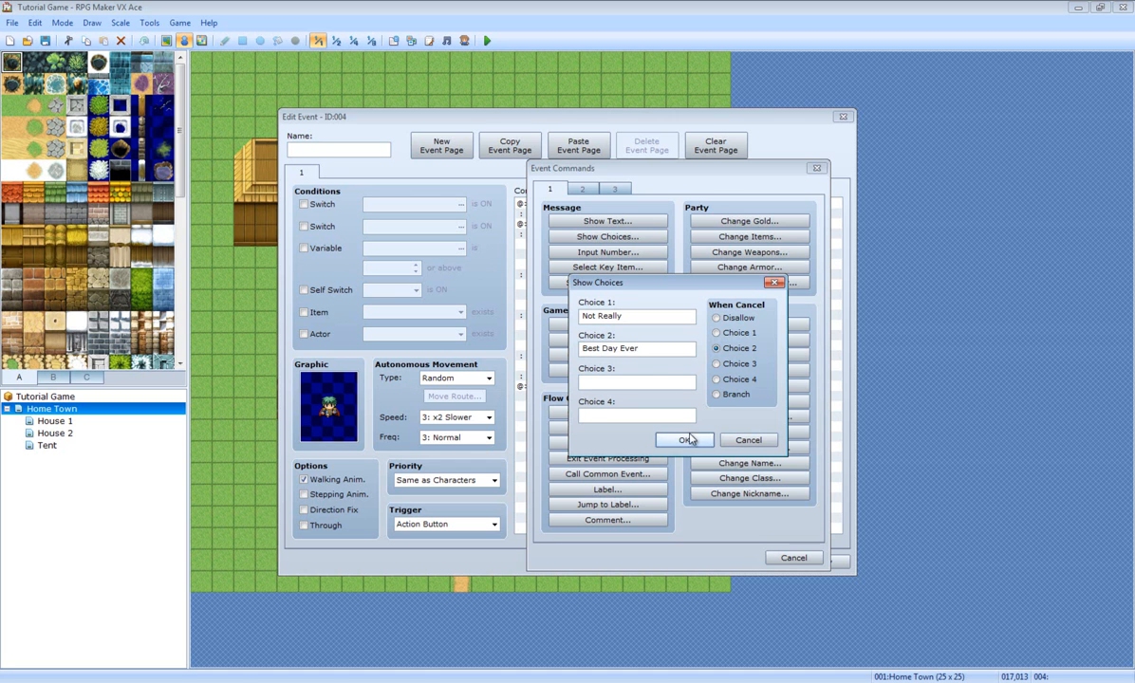
pyautogui.click(683, 439)
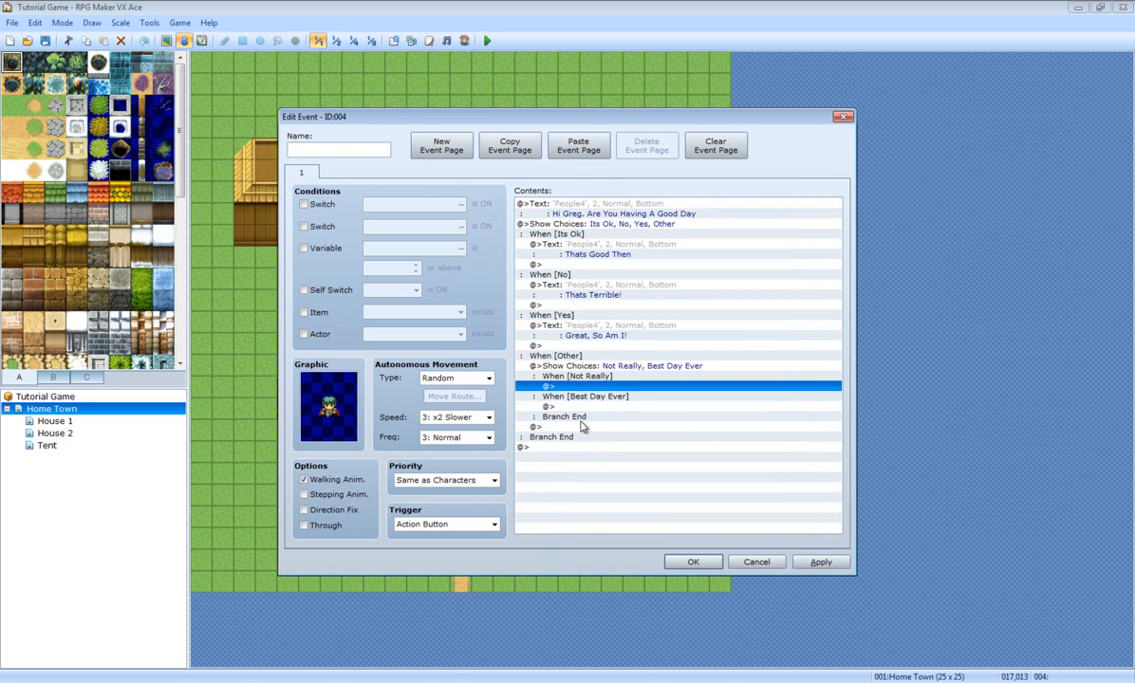
# Step: Under Not Really, add the reply 'Thats Not So Good' with the People4 face
pyautogui.doubleClick(596, 387)
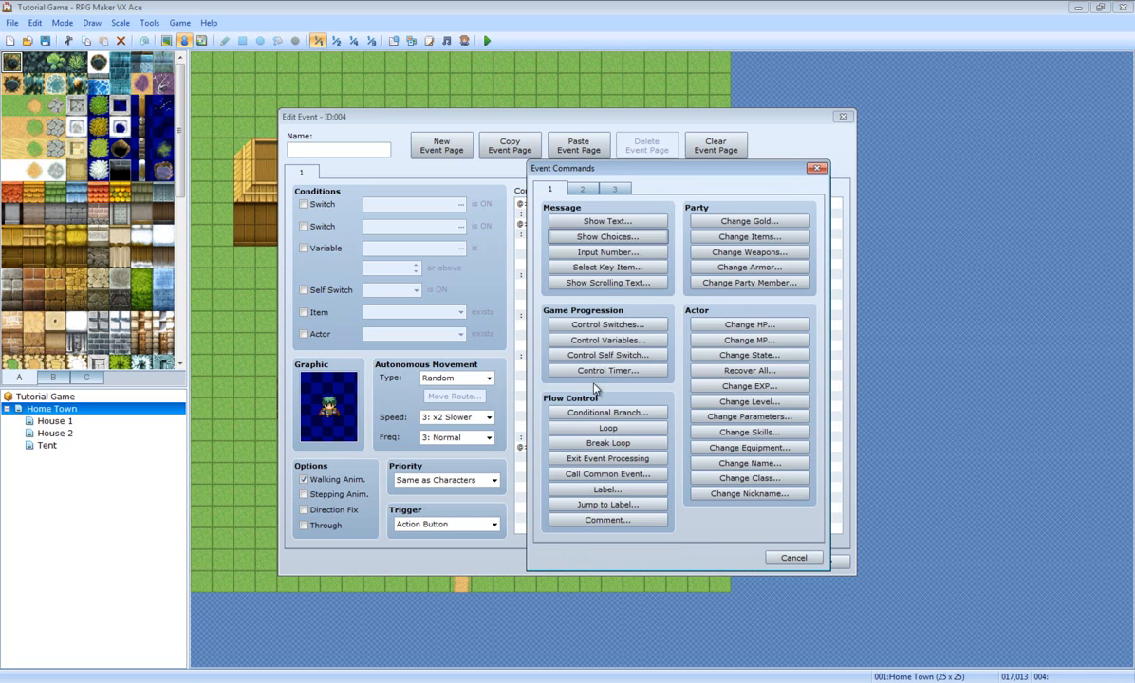
pyautogui.click(608, 221)
pyautogui.doubleClick(537, 357)
pyautogui.click(519, 367)
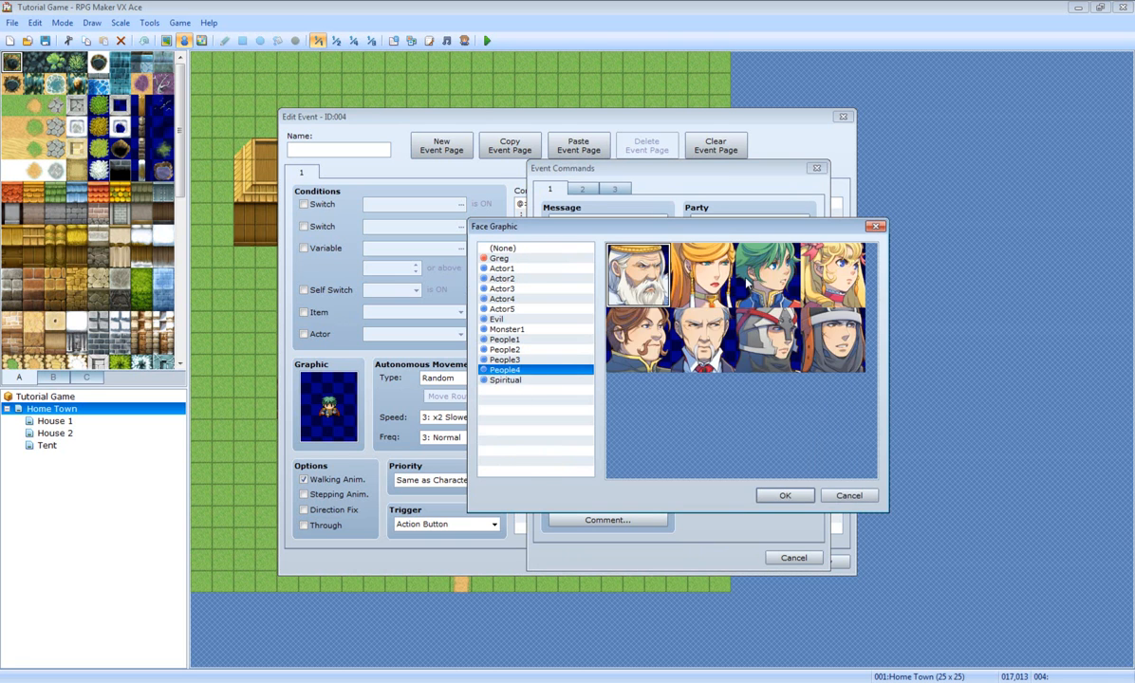
pyautogui.doubleClick(745, 276)
pyautogui.click(619, 354)
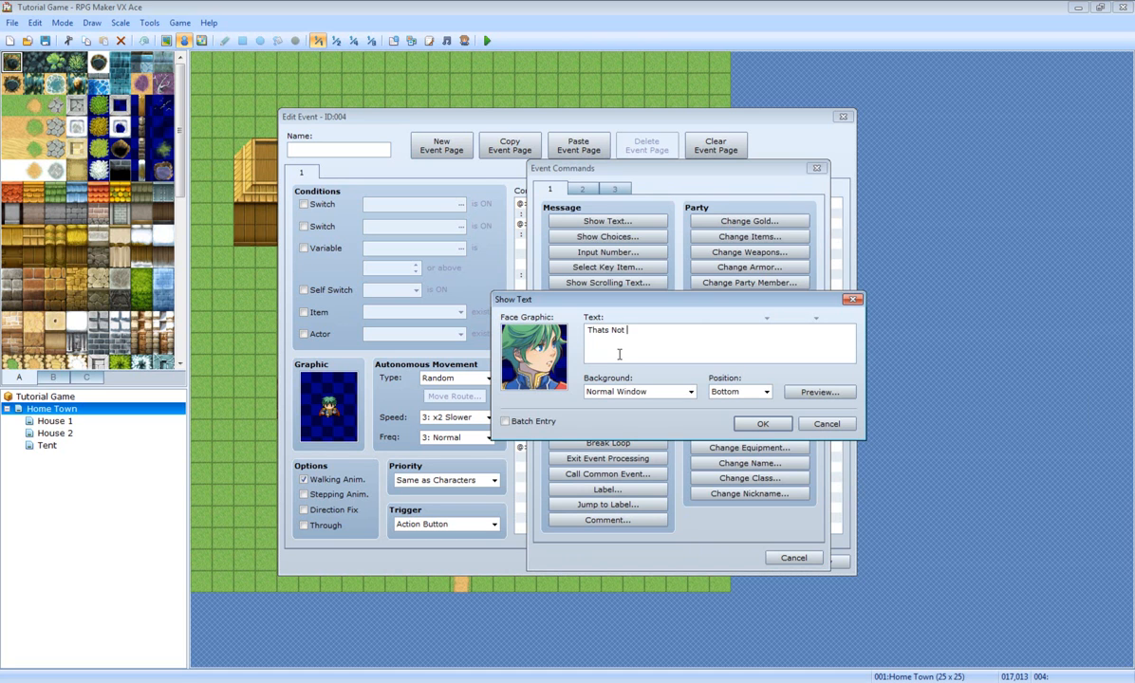
pyautogui.write('Thats Not So Good')
pyautogui.click(762, 424)
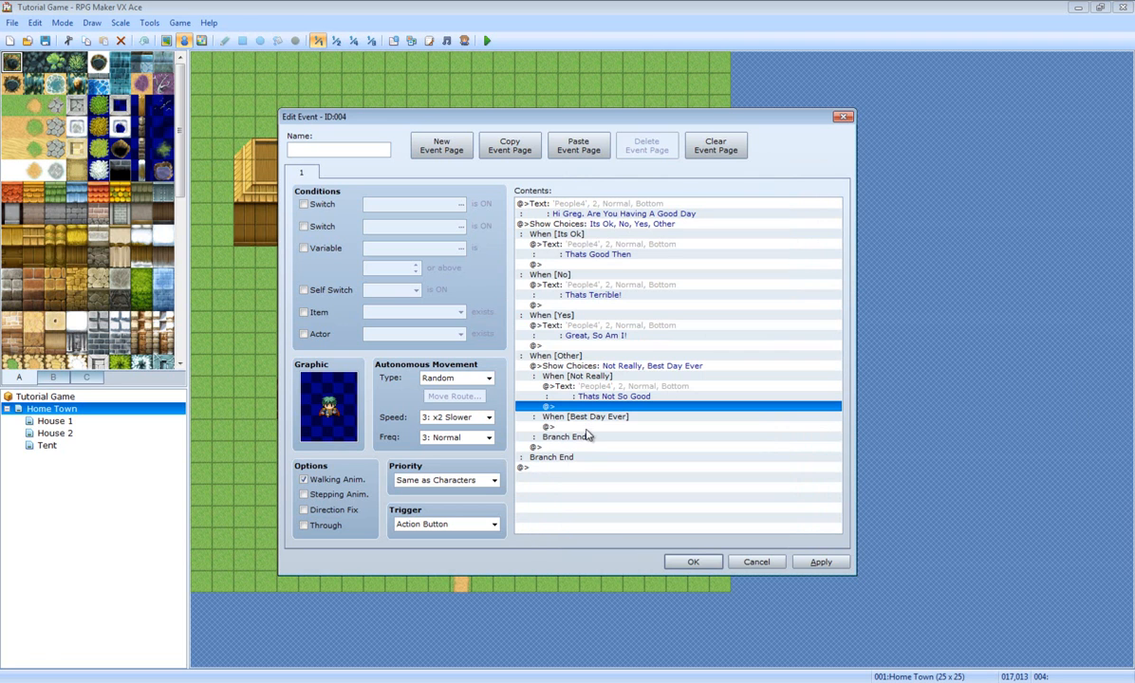
# Step: Under Best Day Ever, add the reply 'Wow, Really?' with the People4 face and apply changes
pyautogui.doubleClick(549, 406)
pyautogui.click(599, 235)
pyautogui.click(755, 441)
pyautogui.click(607, 222)
pyautogui.doubleClick(537, 343)
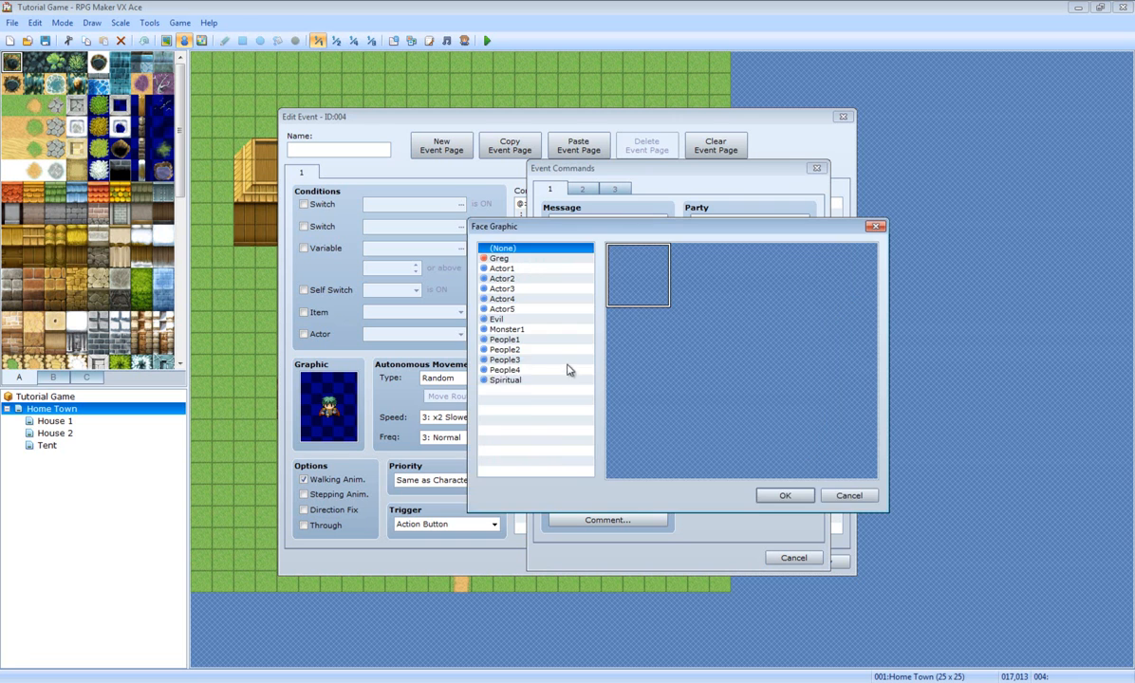
pyautogui.click(505, 369)
pyautogui.doubleClick(743, 292)
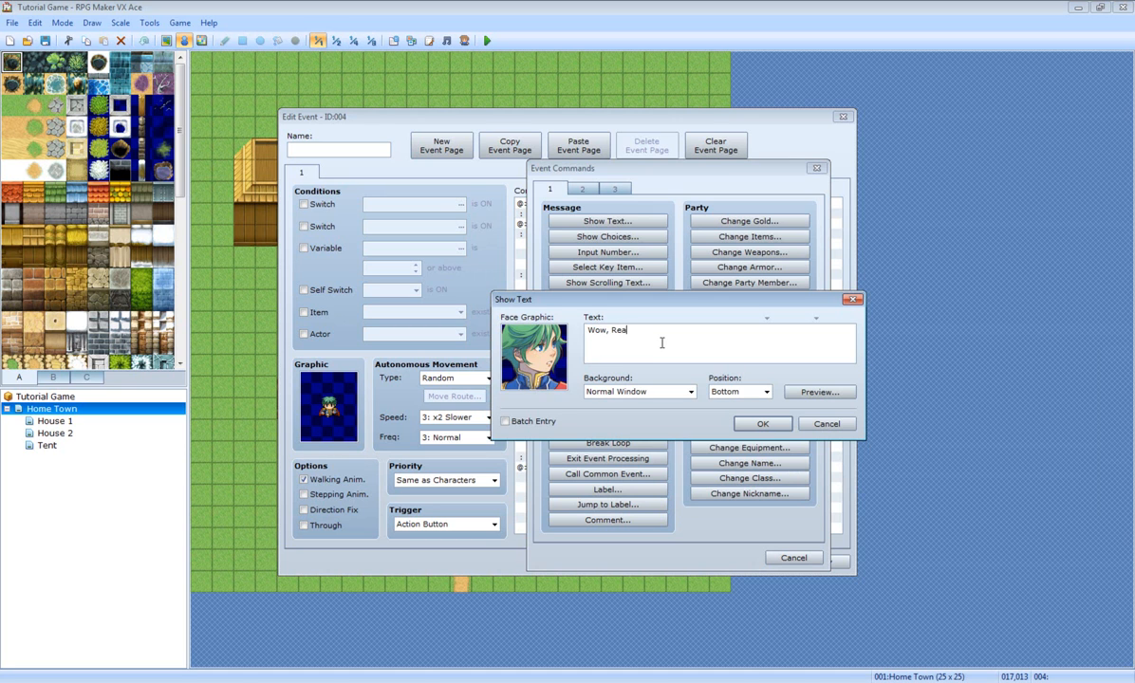
pyautogui.write('Wow, Really?')
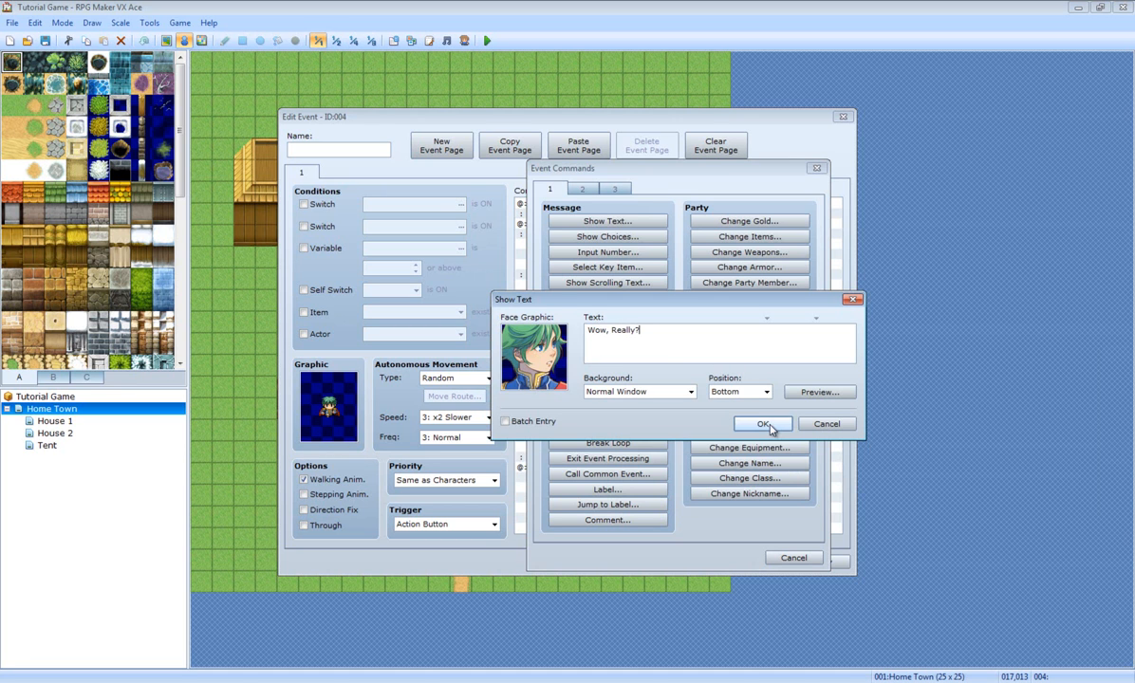
pyautogui.click(762, 424)
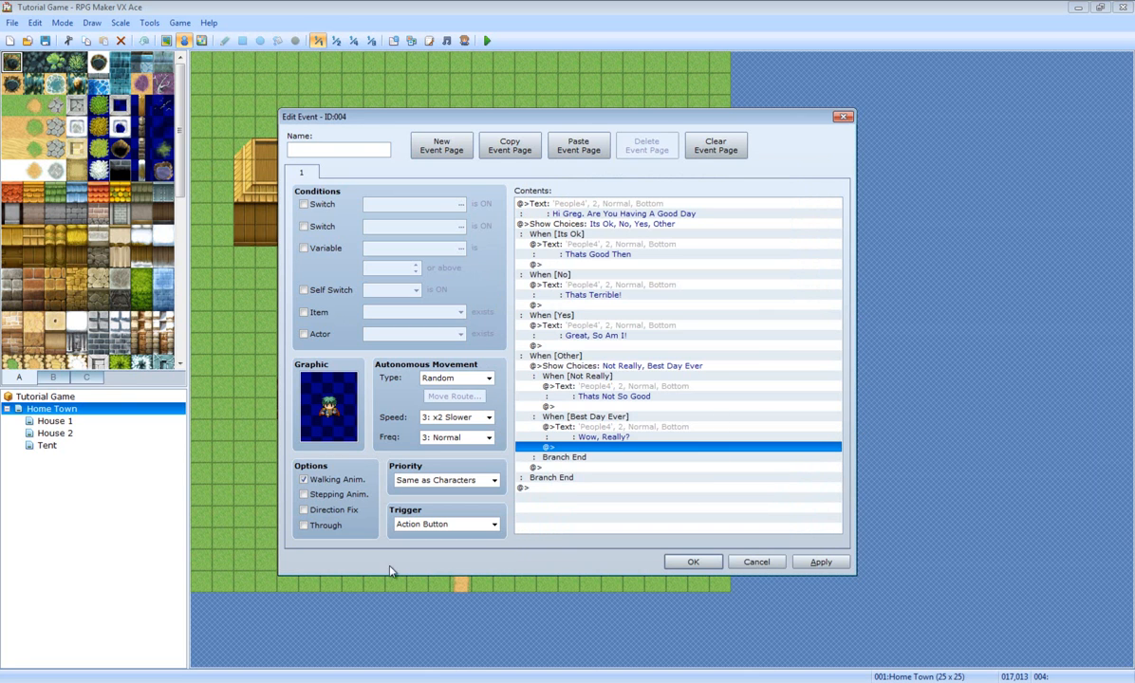
pyautogui.click(820, 564)
# Step: Save the NPC event, start a Tutorial Game playtest and walk up beside the green NPC
pyautogui.click(691, 562)
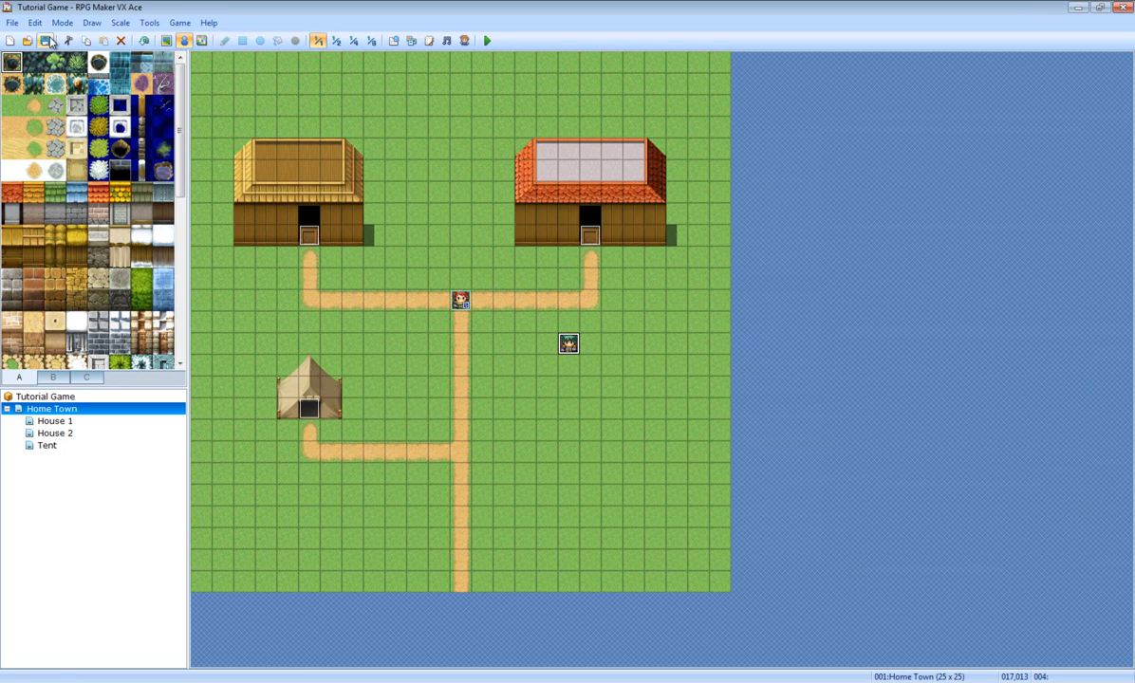
pyautogui.click(487, 41)
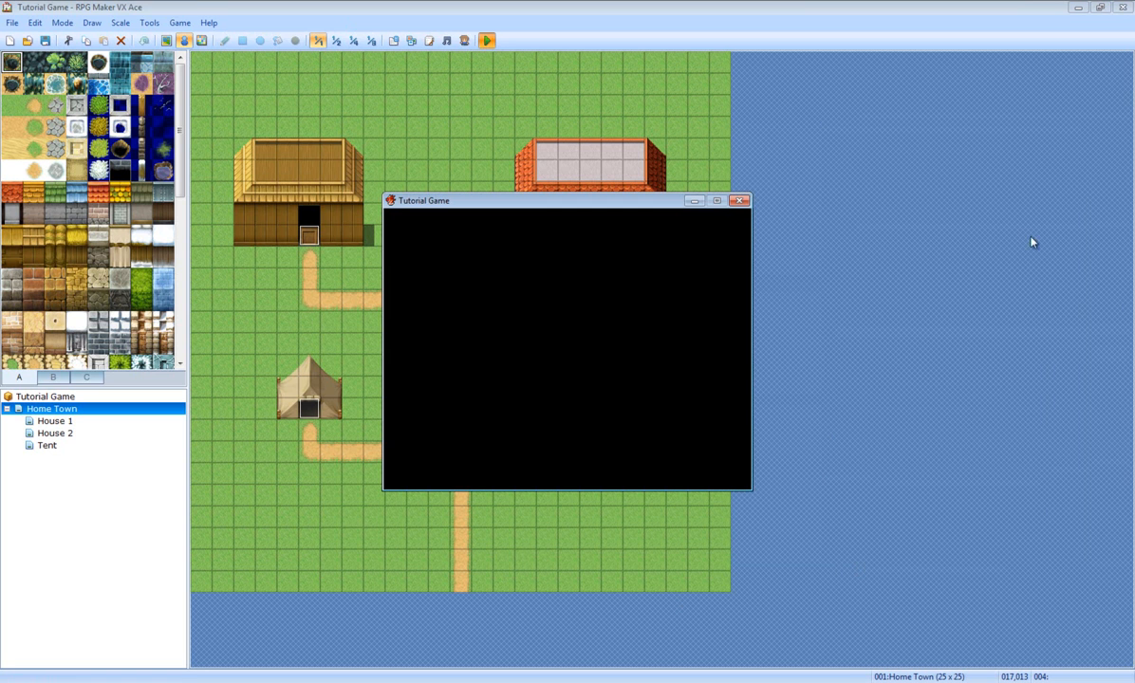
pyautogui.press('Return')
pyautogui.press('Down')
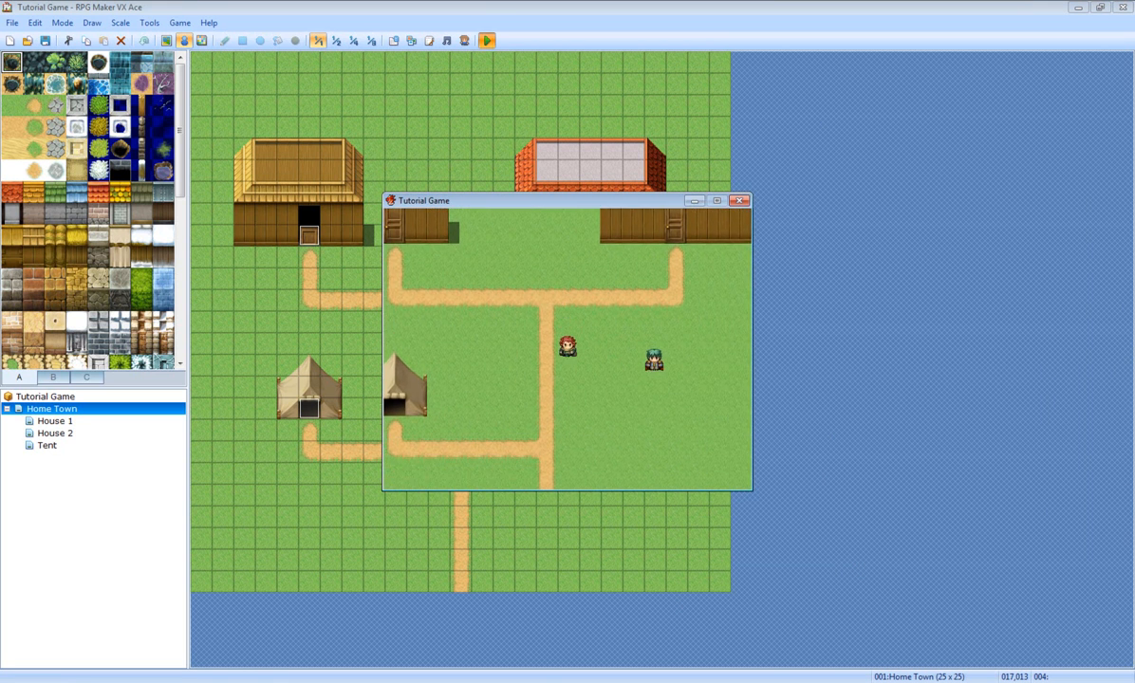
pyautogui.press('Right')
# Step: Talk to the NPC and try the 'Its Ok' and 'No' greeting answers
pyautogui.press('Return')
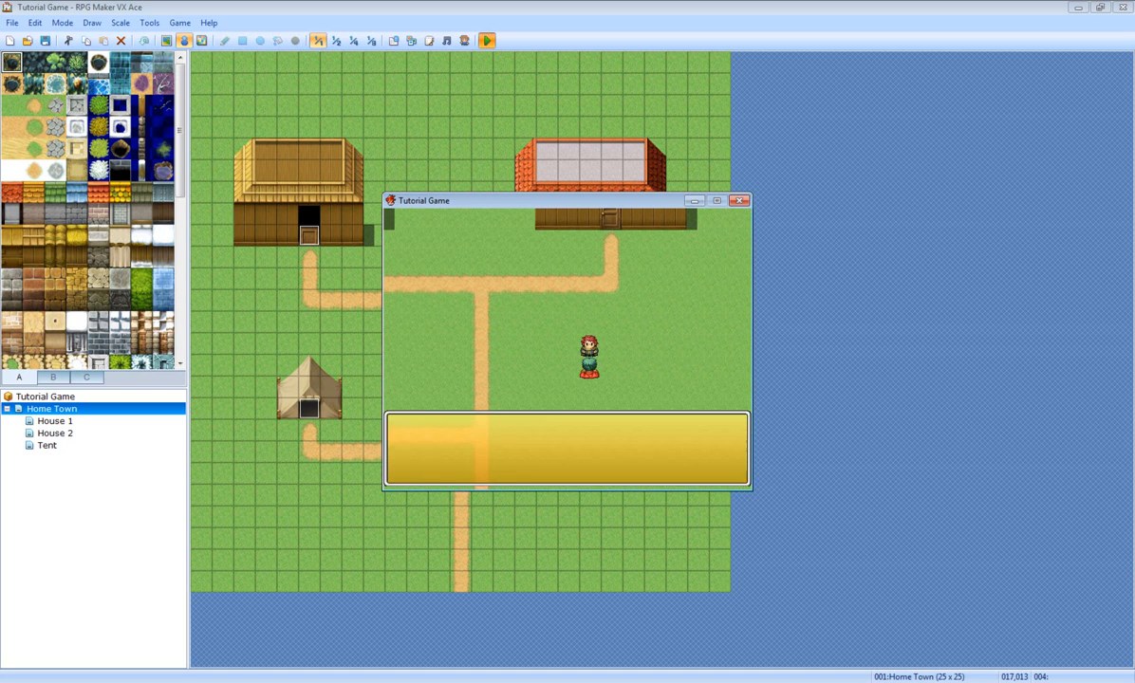
pyautogui.press('Down')
pyautogui.press('Down')
pyautogui.press('Down')
pyautogui.press('Up')
pyautogui.press('Up')
pyautogui.press('Up')
pyautogui.press('Return')
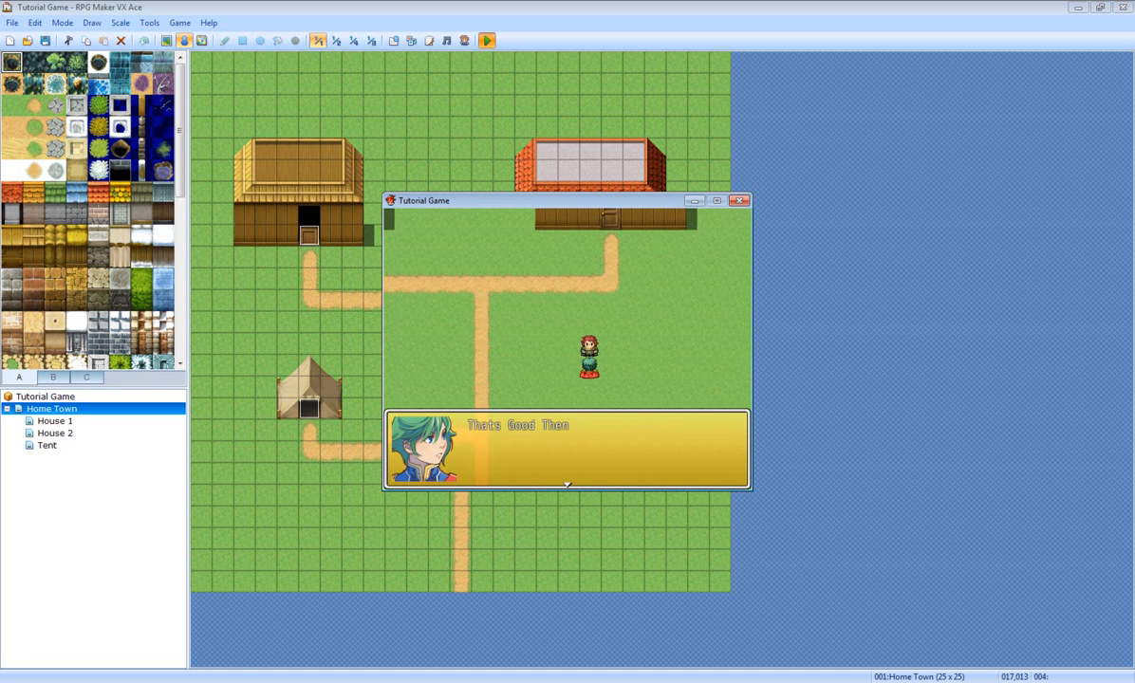
pyautogui.press('Return')
pyautogui.press('Return')
pyautogui.press('Down')
pyautogui.press('Return')
pyautogui.press('Return')
pyautogui.press('Return')
pyautogui.press('Down')
pyautogui.press('Down')
pyautogui.press('Return')
pyautogui.press('Return')
# Step: Try the nested Other answers, 'Not Really' and 'Best Day Ever', then walk around town
pyautogui.press('Return')
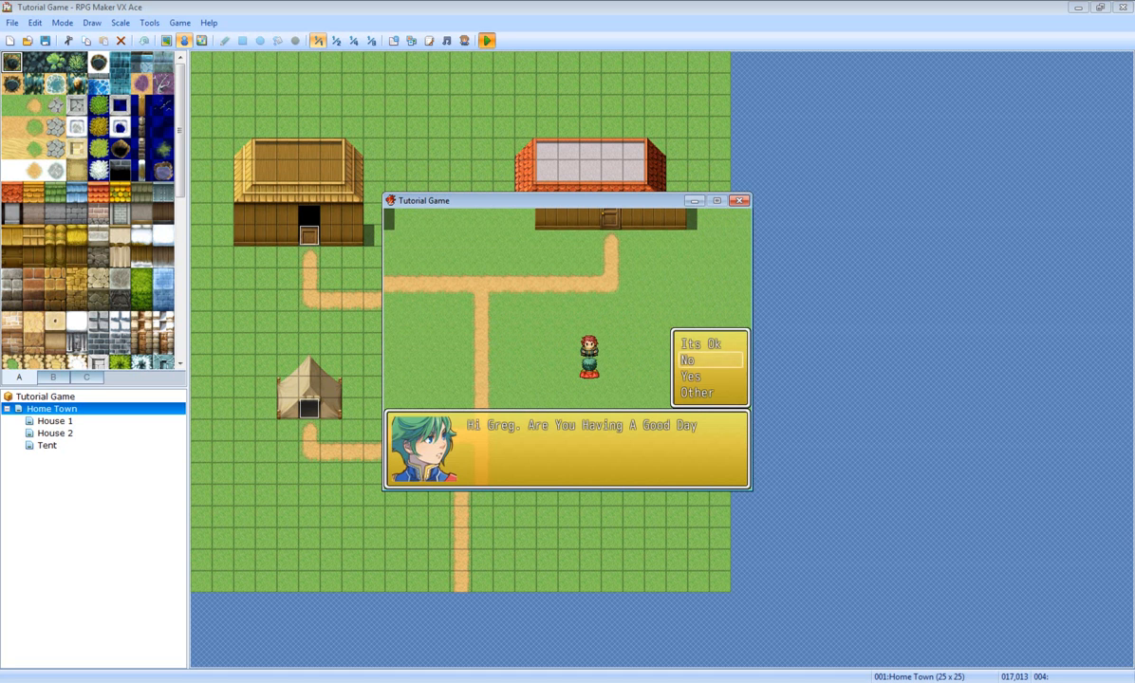
pyautogui.press('Down')
pyautogui.press('Return')
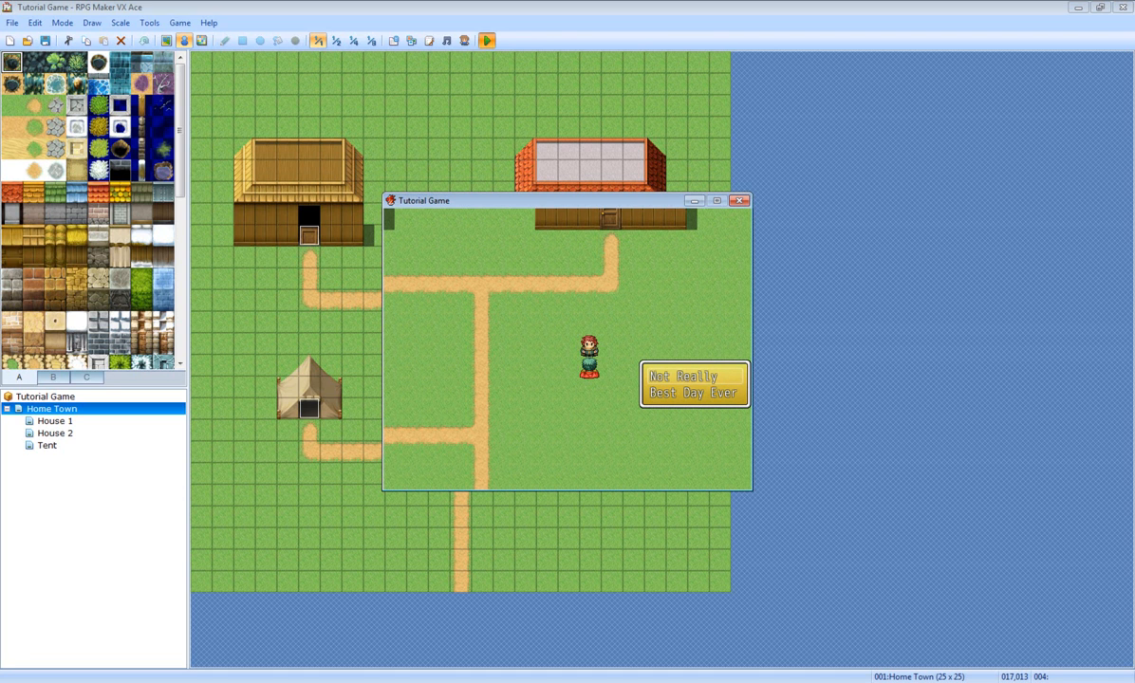
pyautogui.press('Return')
pyautogui.press('Return')
pyautogui.press('Return')
pyautogui.press('Down')
pyautogui.press('Down')
pyautogui.press('Down')
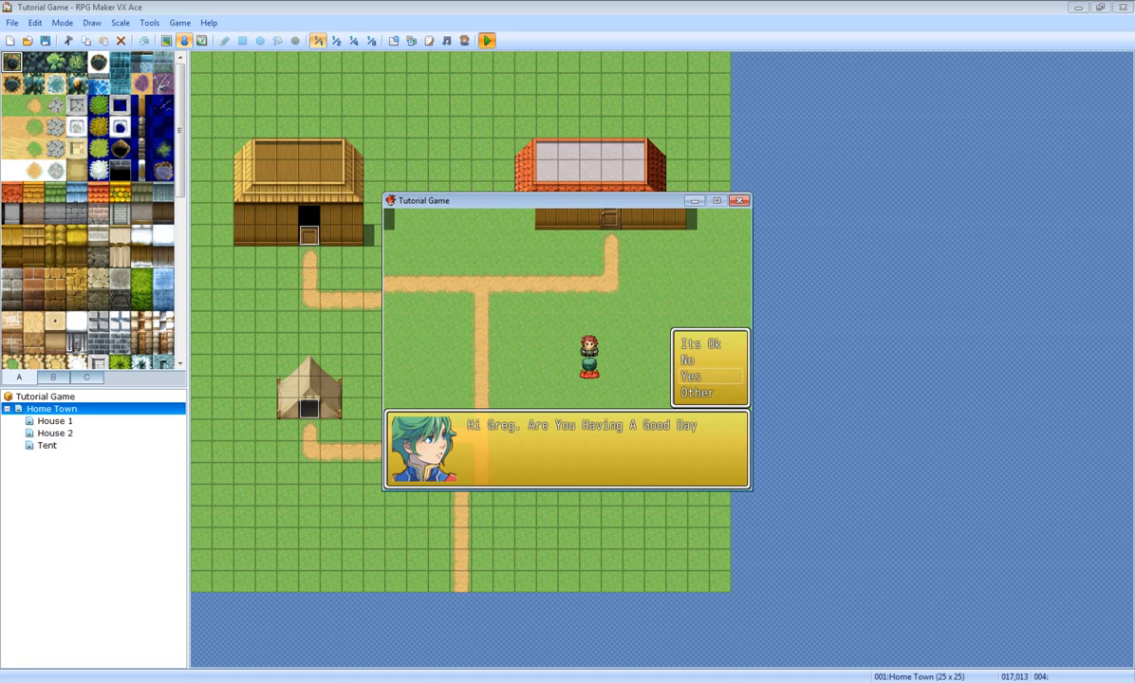
pyautogui.press('Return')
pyautogui.press('Return')
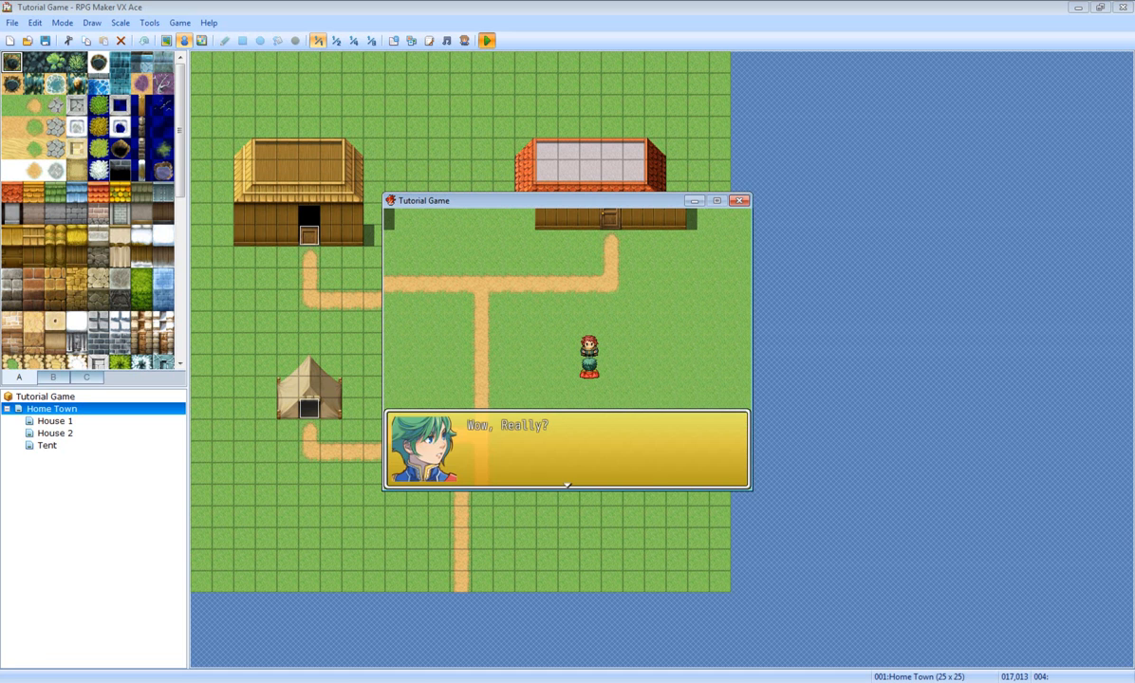
pyautogui.press('Return')
pyautogui.press('Right')
pyautogui.press('Left')
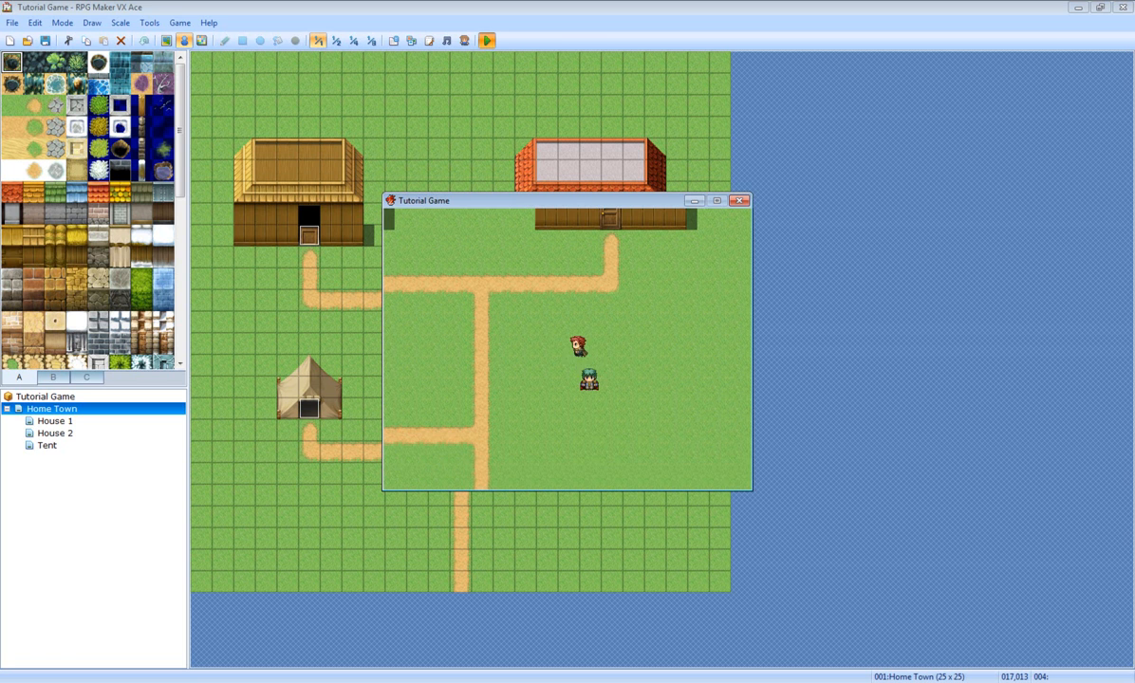
# Step: Close the playtest, reopen the NPC event and confirm it to return to the Home Town map
pyautogui.click(739, 202)
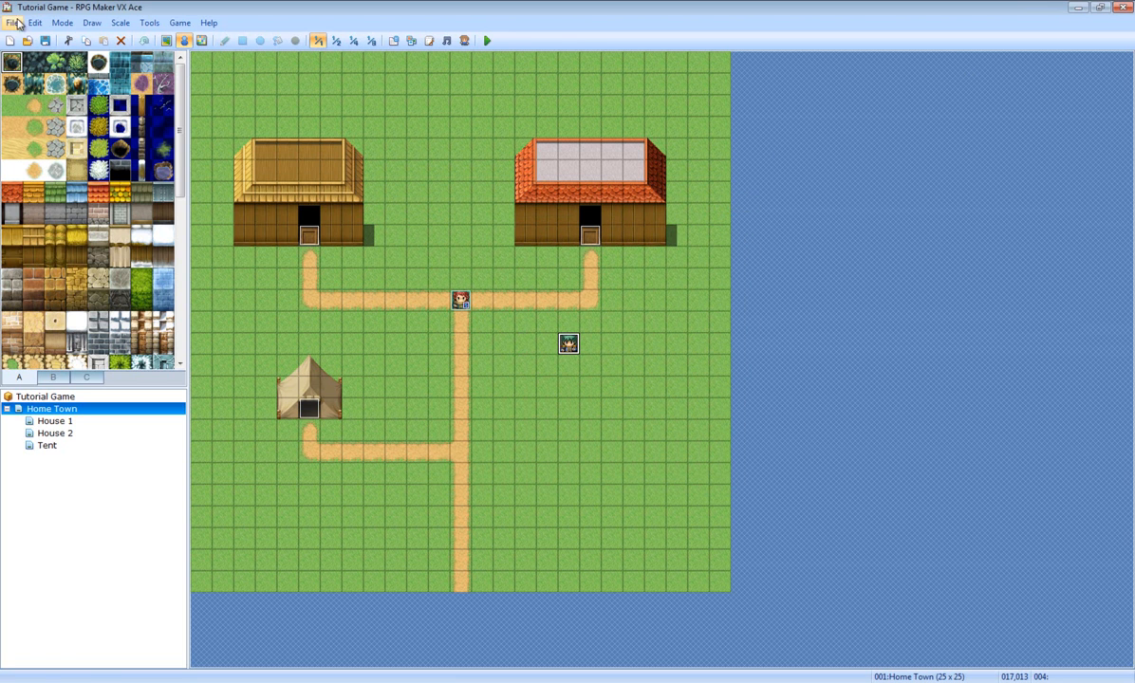
pyautogui.rightClick(577, 342)
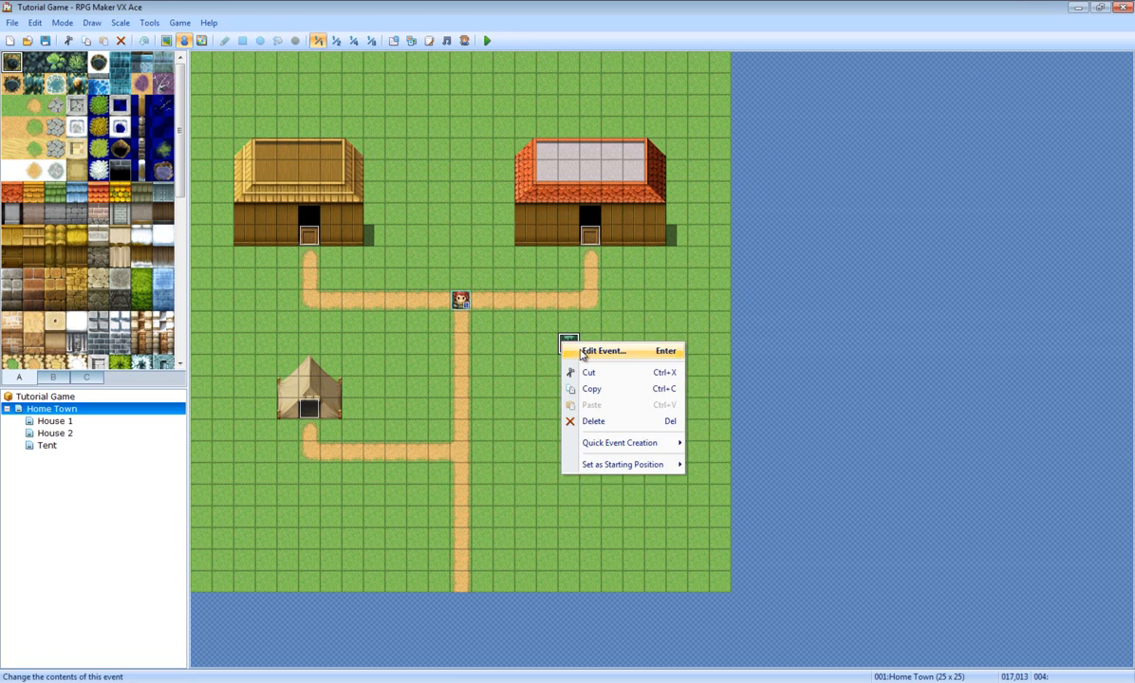
pyautogui.click(583, 350)
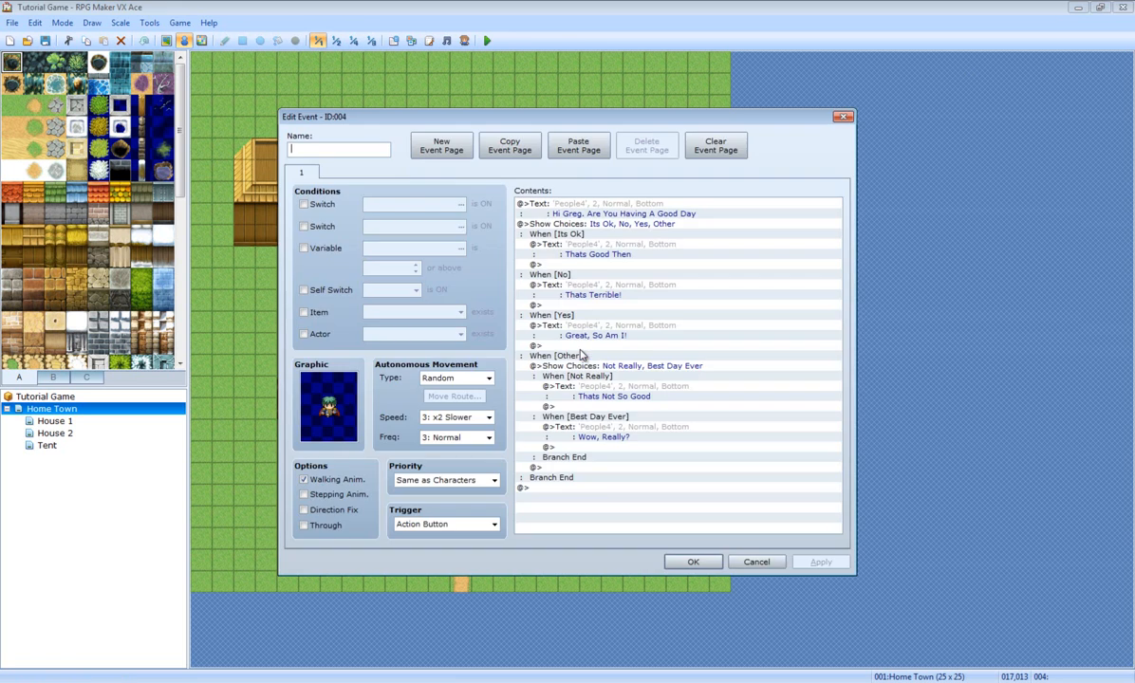
pyautogui.click(696, 561)
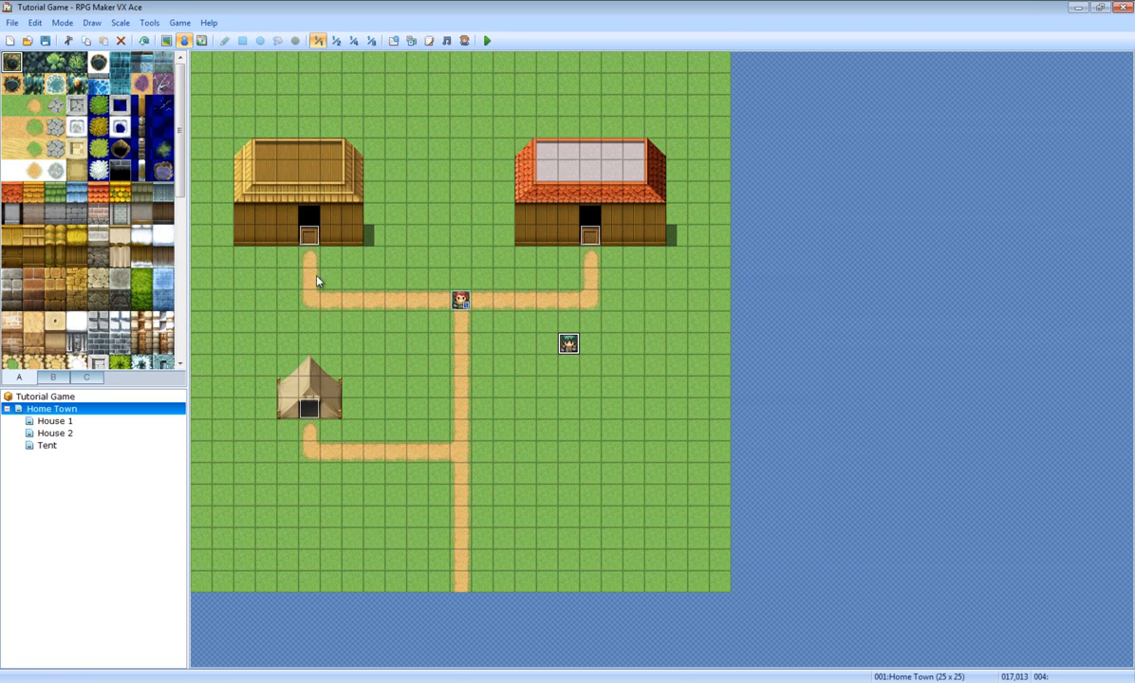
# Step: Create a new event above the road and give it a People2 character sprite
pyautogui.rightClick(441, 137)
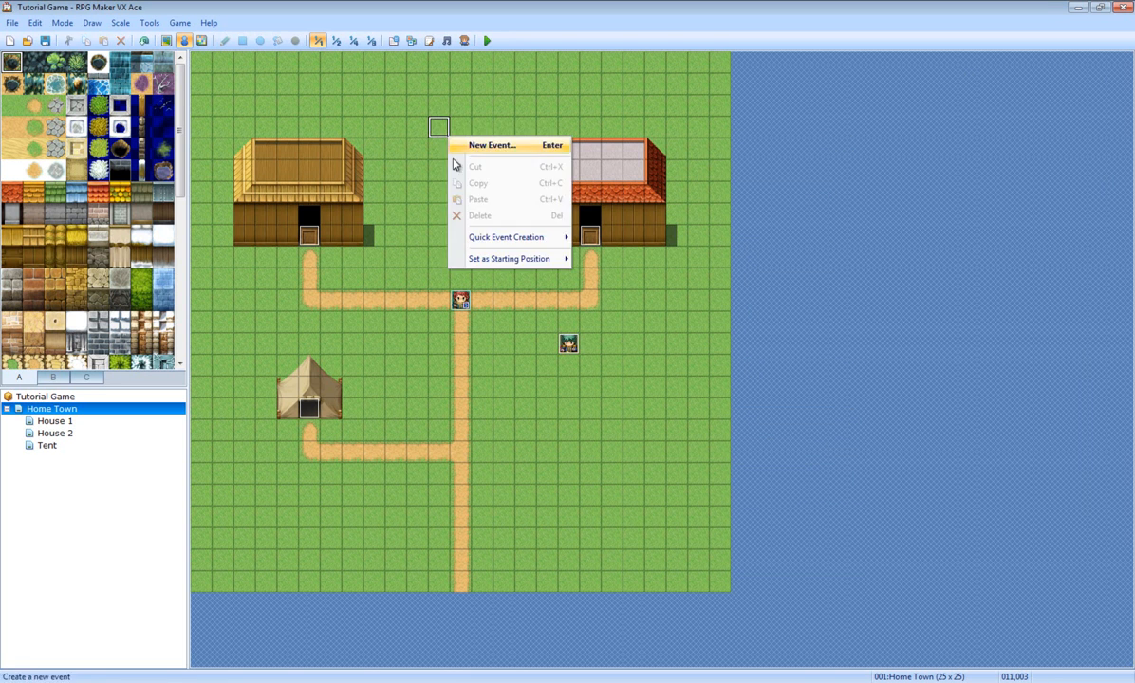
pyautogui.click(493, 149)
pyautogui.doubleClick(313, 398)
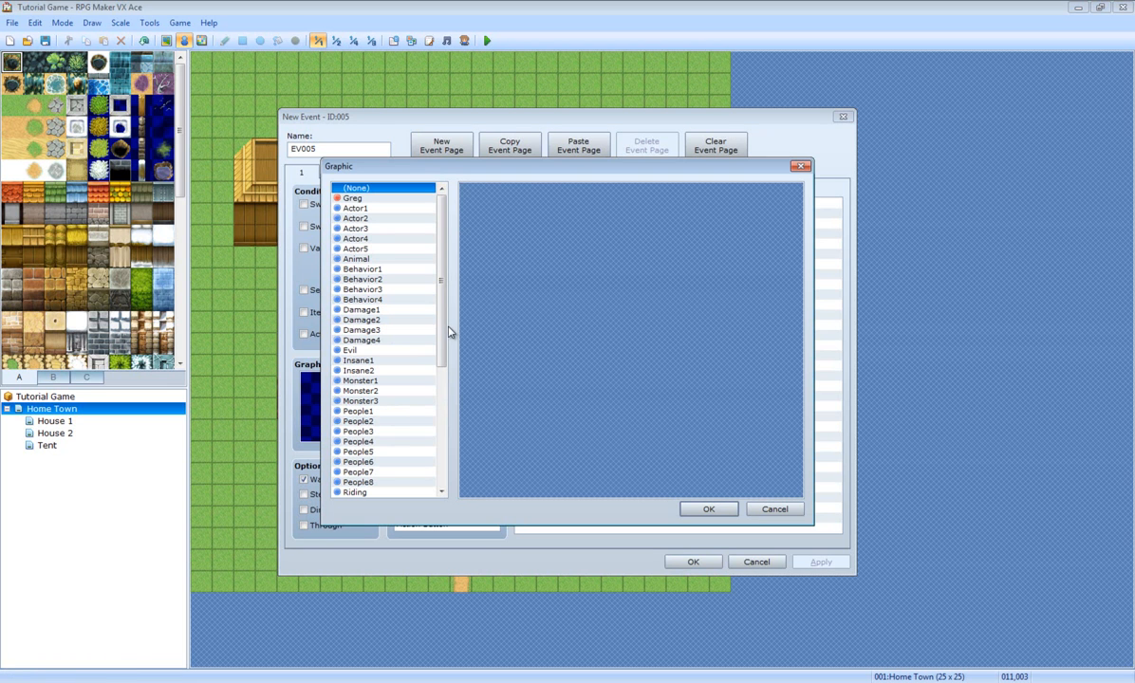
pyautogui.click(358, 421)
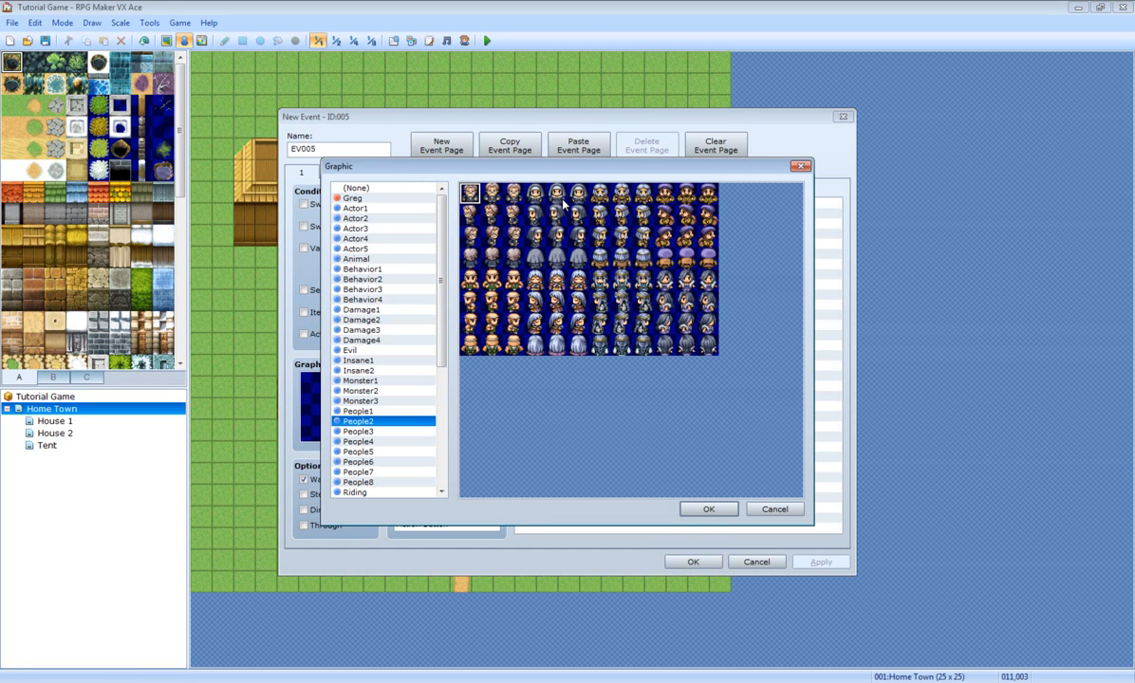
pyautogui.doubleClick(631, 195)
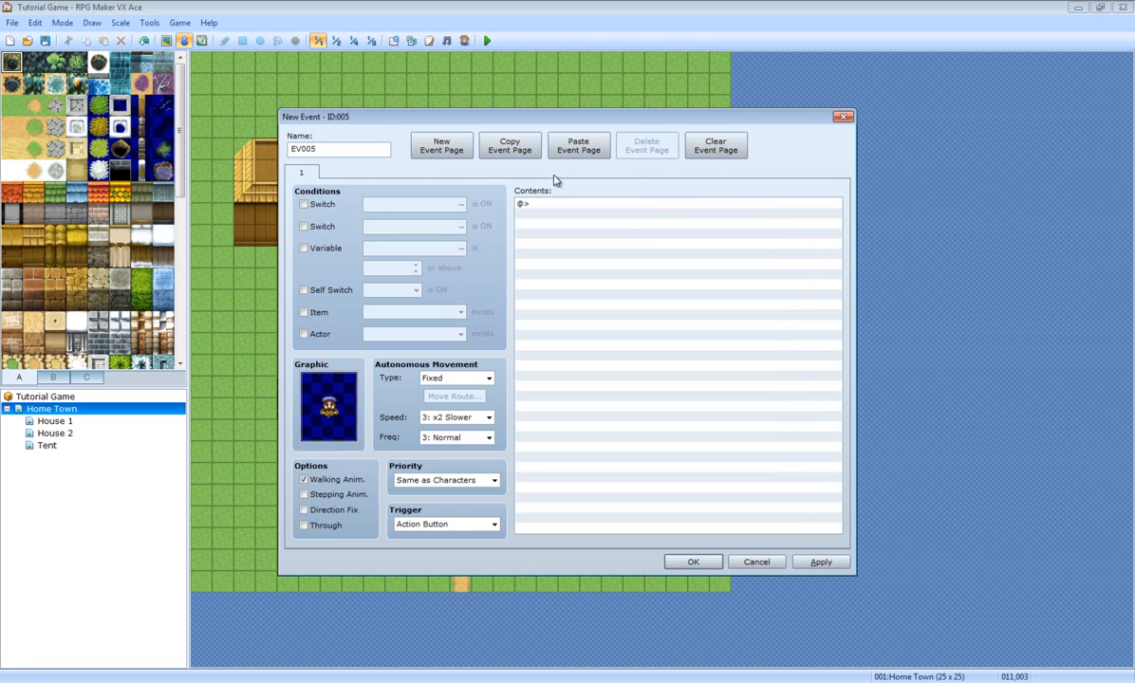
pyautogui.doubleClick(323, 404)
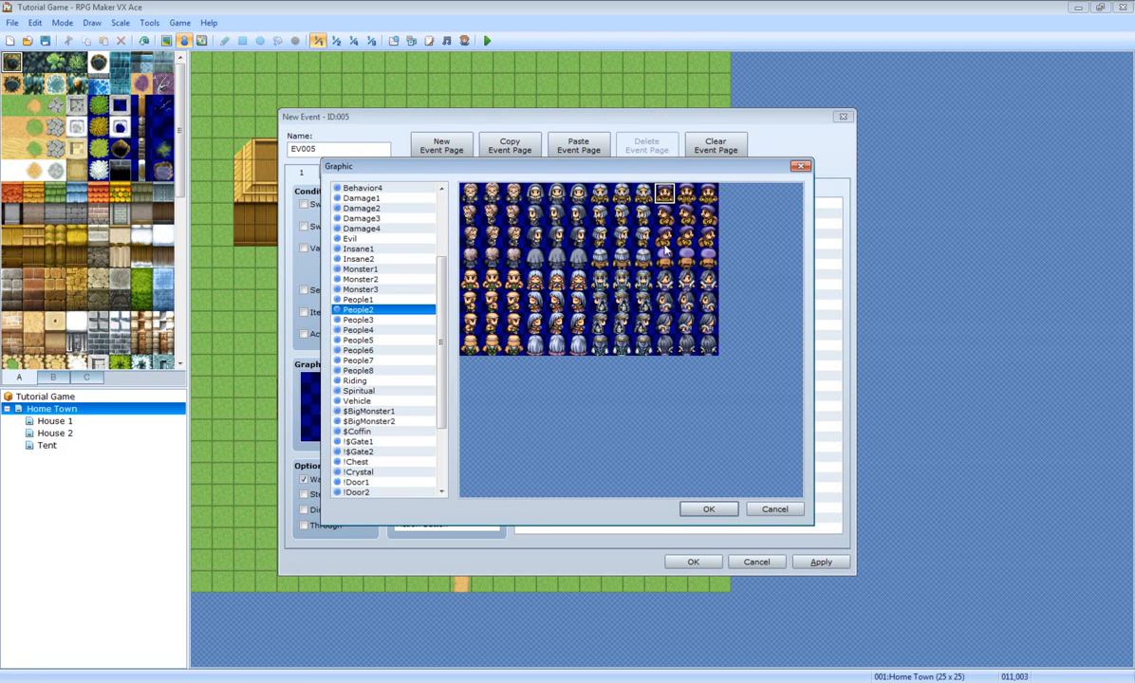
pyautogui.doubleClick(621, 233)
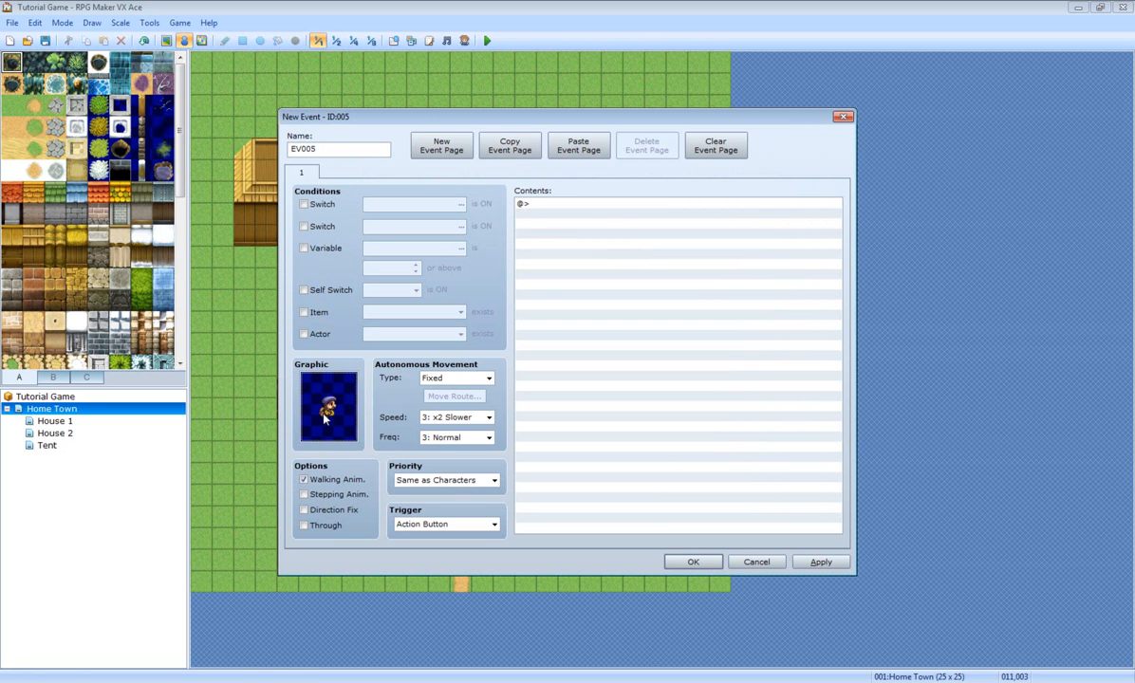
# Step: Set the event's movement to Random and keep the Action Button trigger
pyautogui.click(470, 377)
pyautogui.click(474, 404)
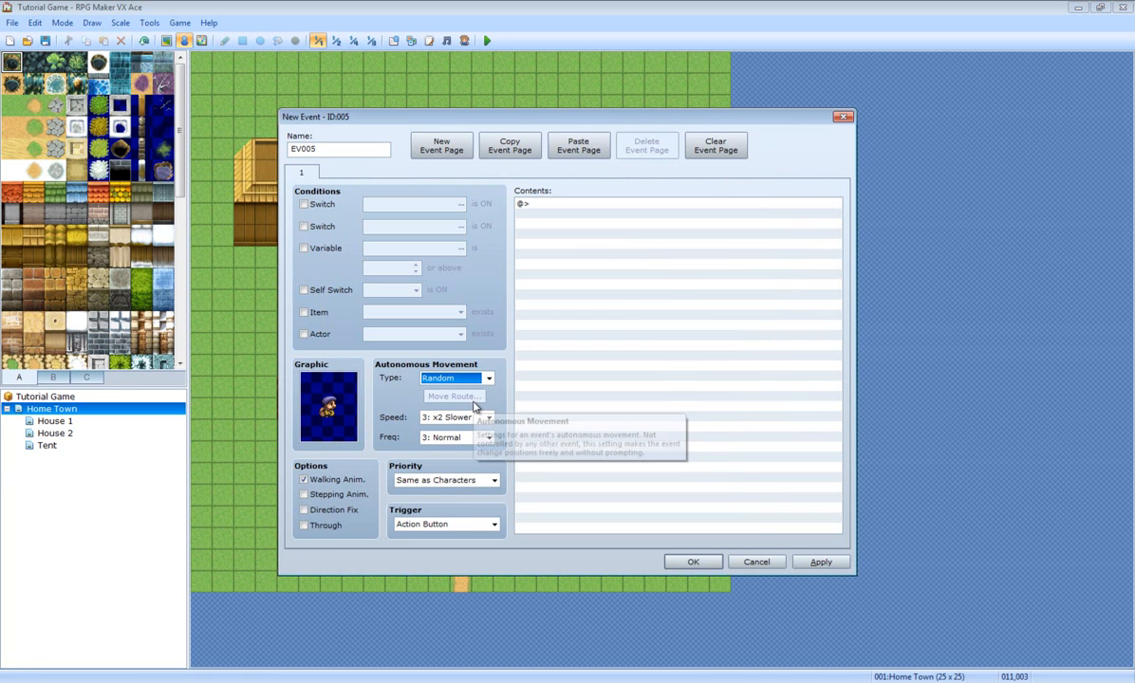
pyautogui.click(437, 526)
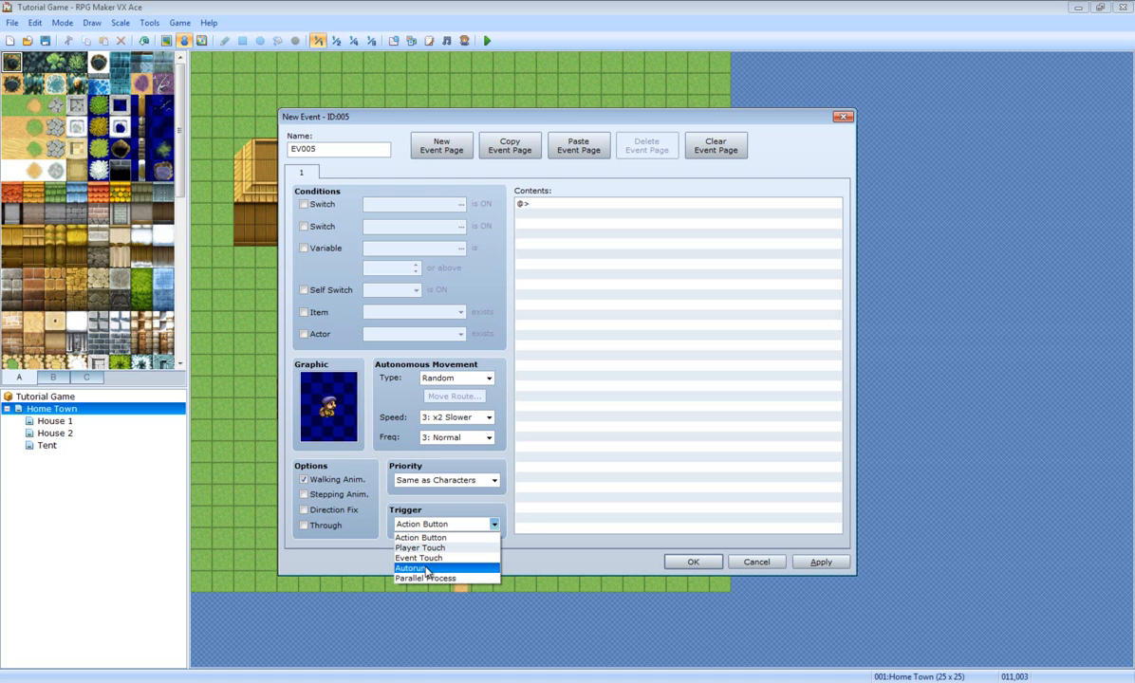
pyautogui.click(598, 284)
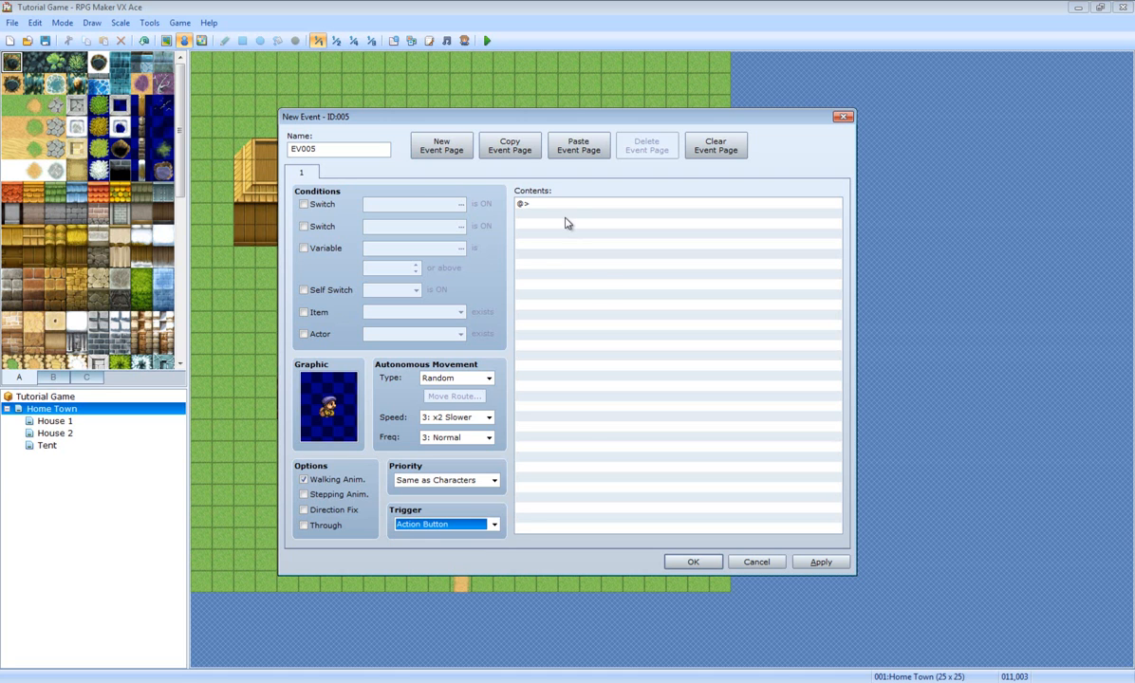
# Step: Add a Show Text command using the bearded capped face from the People4 set
pyautogui.doubleClick(530, 201)
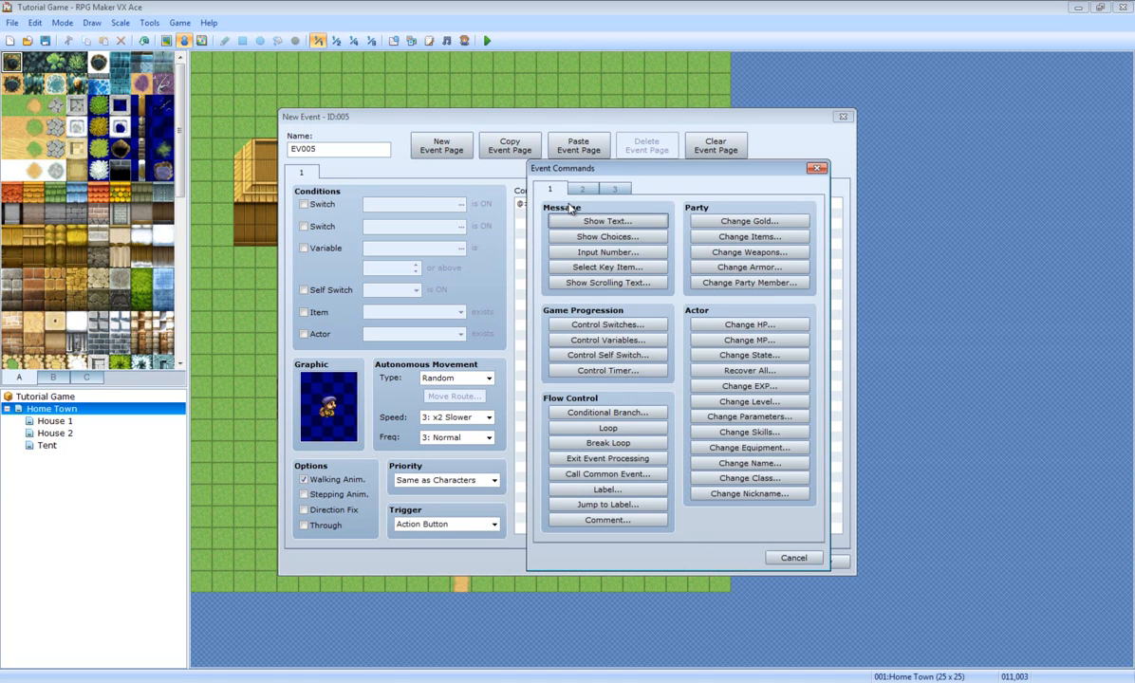
pyautogui.click(793, 558)
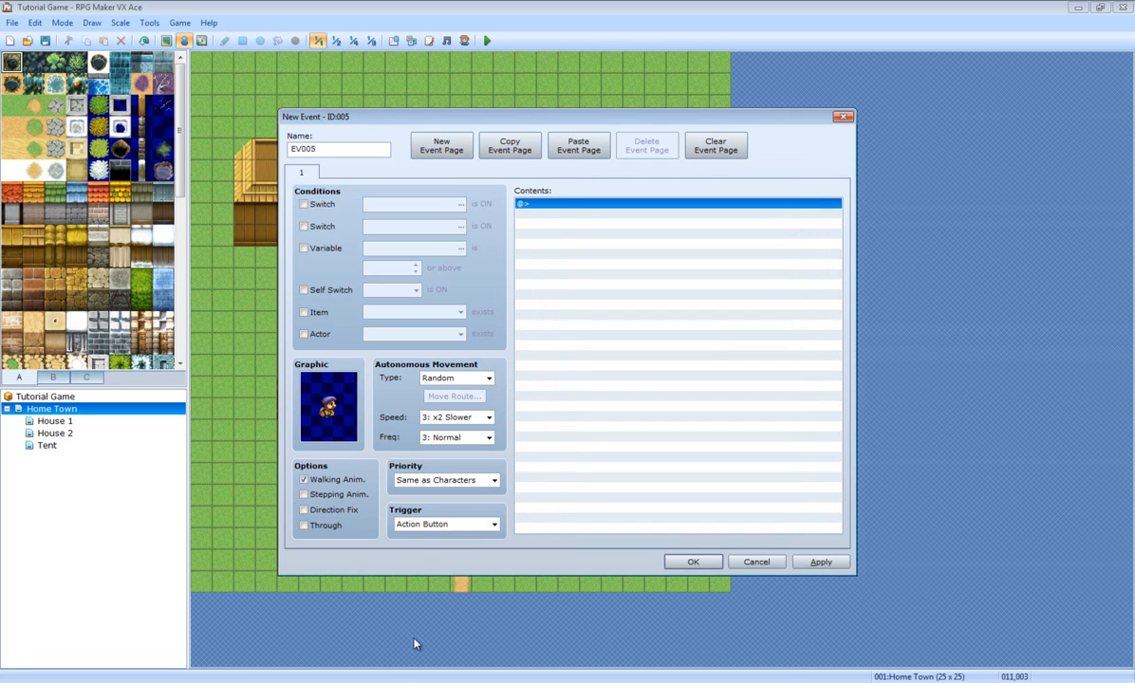
pyautogui.doubleClick(588, 204)
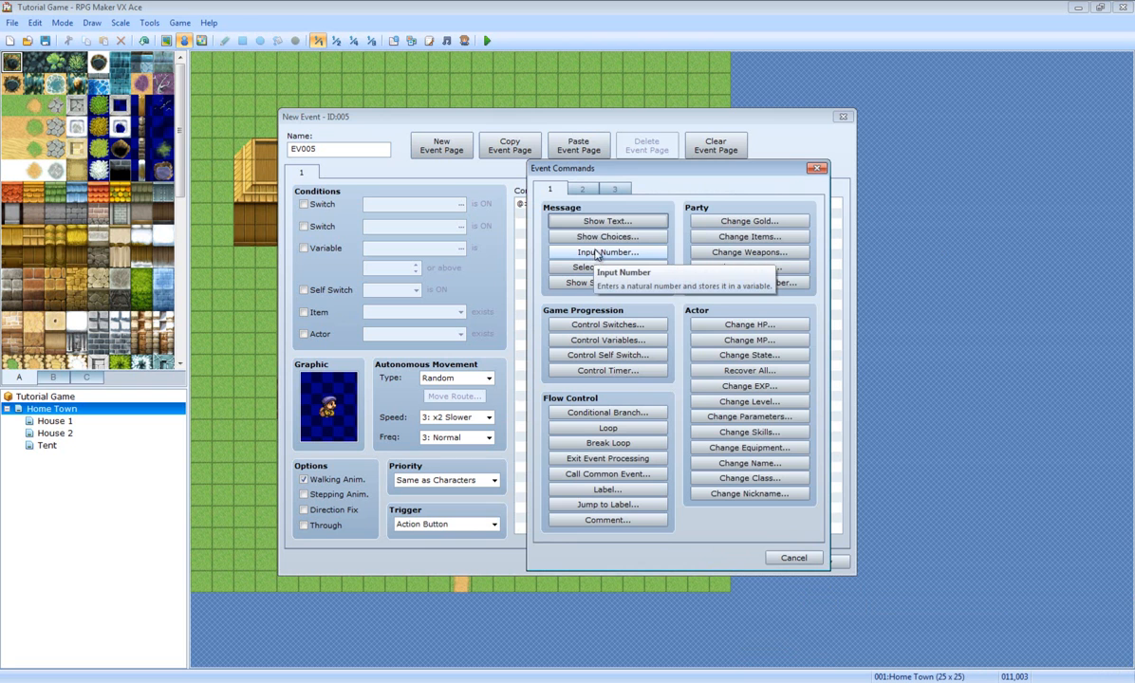
pyautogui.moveTo(647, 168); pyautogui.dragTo(813, 117)
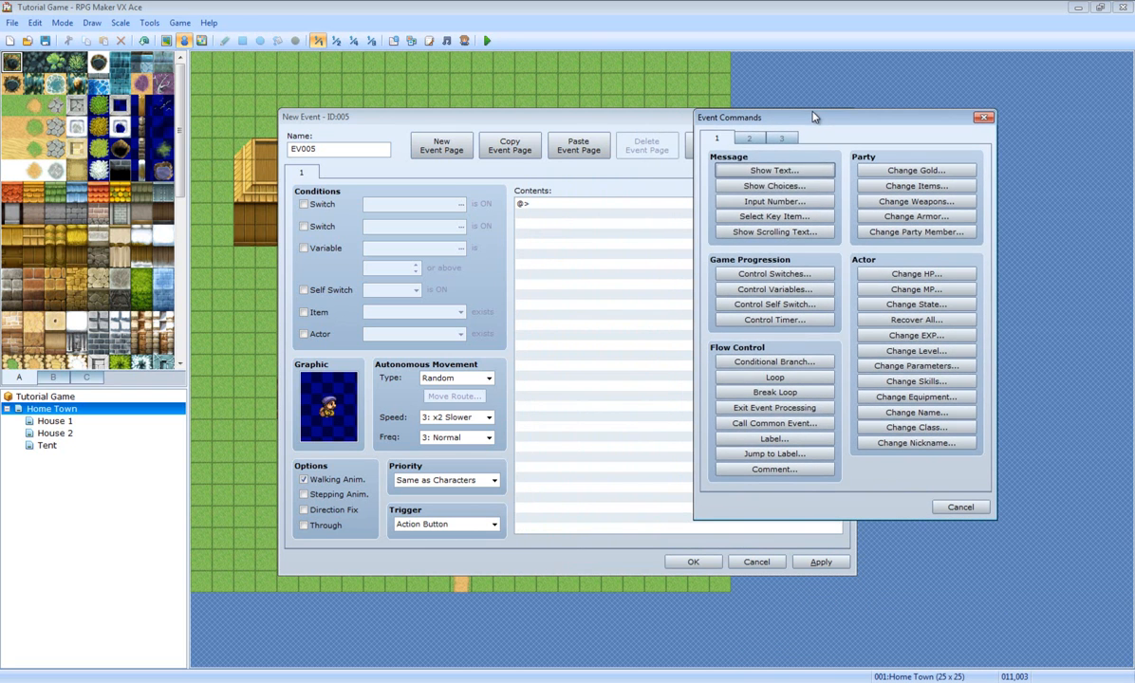
pyautogui.click(982, 512)
pyautogui.doubleClick(598, 211)
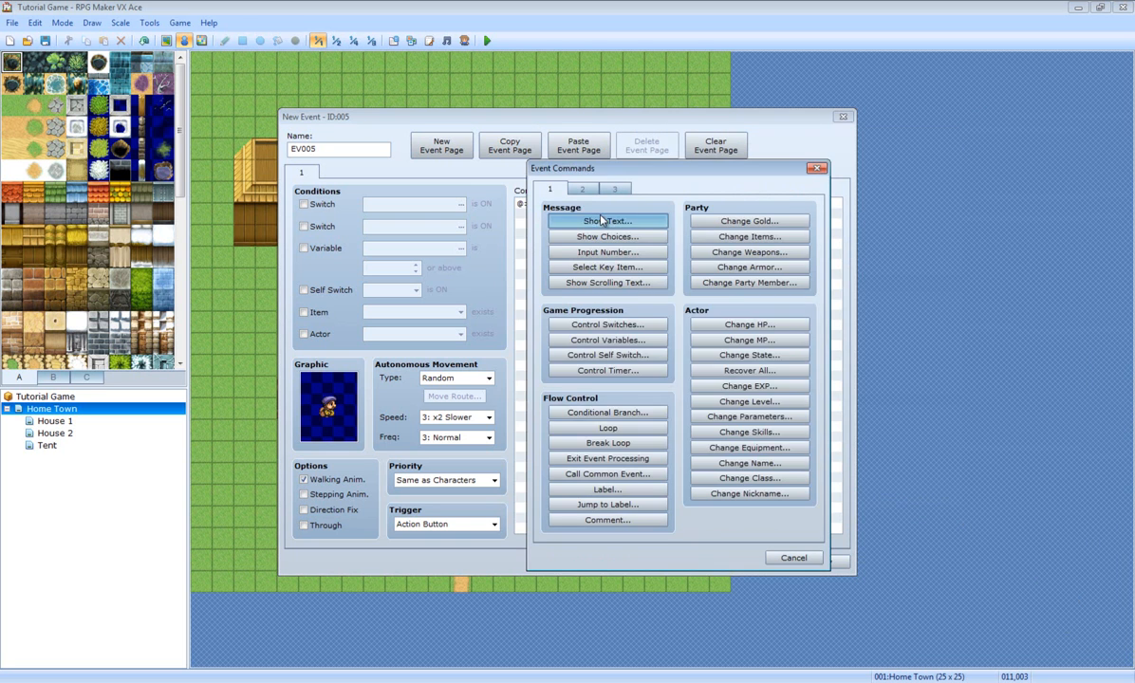
pyautogui.click(600, 220)
pyautogui.doubleClick(500, 334)
pyautogui.click(504, 360)
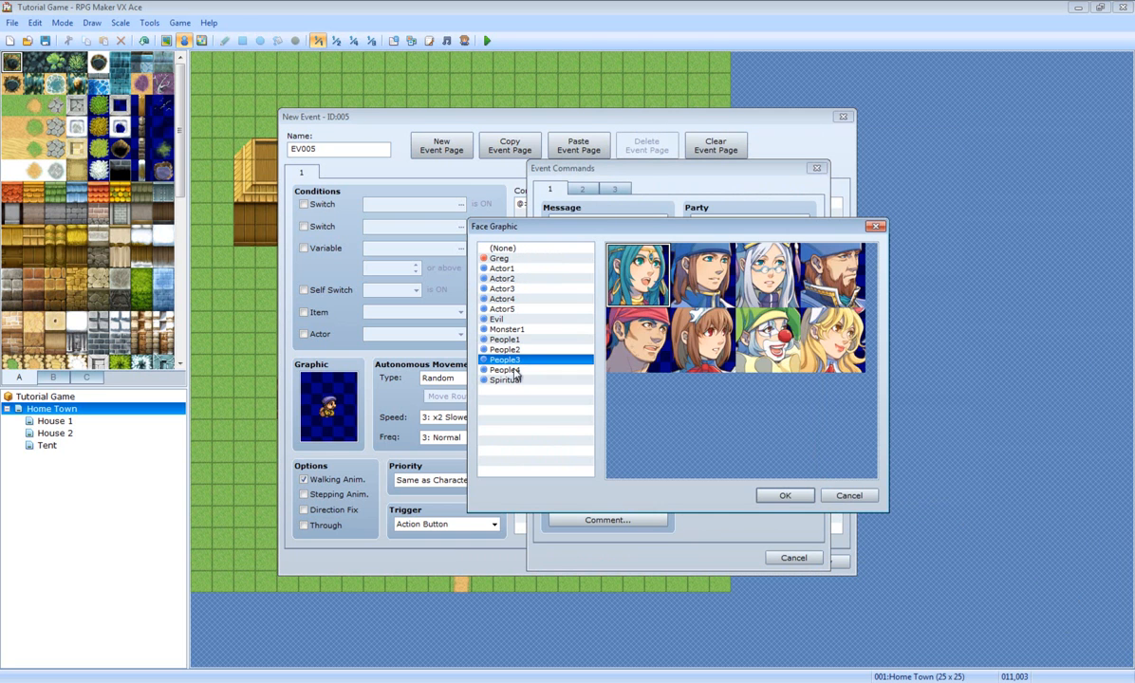
pyautogui.click(506, 369)
pyautogui.doubleClick(799, 270)
# Step: Enter the message 'Hey, I Will Give You 500G If You Tell Me My Favourite Number'
pyautogui.click(652, 352)
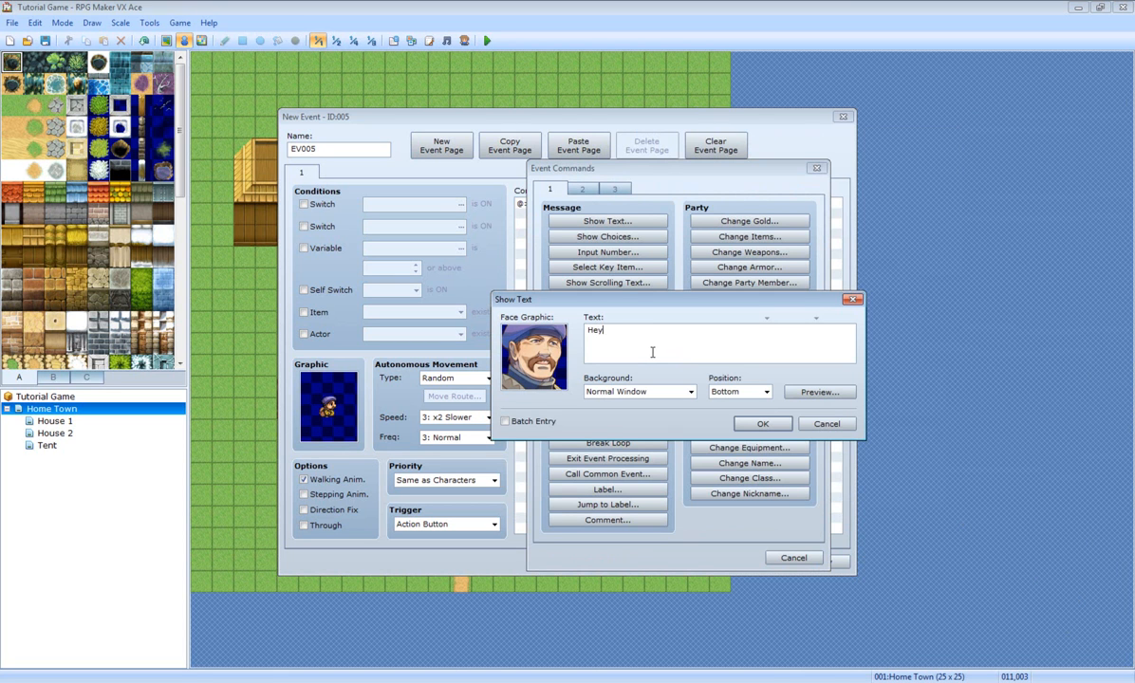
pyautogui.write('Hey,I W')
pyautogui.write(' ve Yo')
pyautogui.write('u 500 ')
pyautogui.write('G')
pyautogui.write(' If You T')
pyautogui.write('ute')
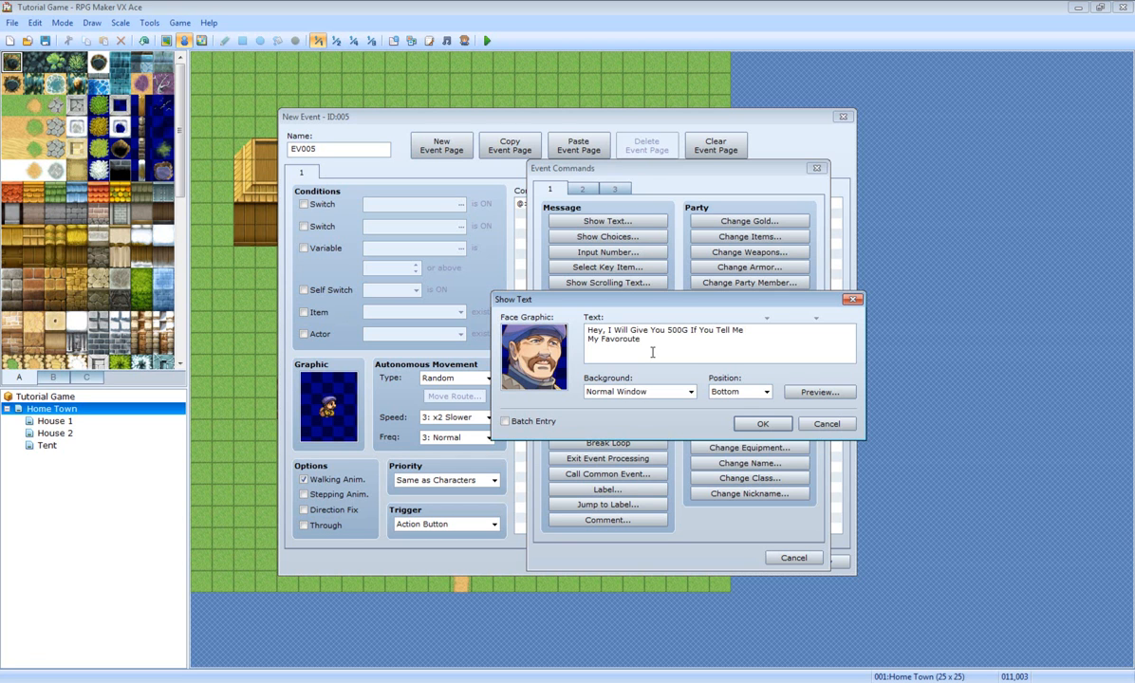
pyautogui.press('BackSpace')
pyautogui.press('BackSpace')
pyautogui.press('BackSpace')
pyautogui.press('BackSpace')
pyautogui.press('BackSpace')
pyautogui.write('urite Numb')
pyautogui.click(762, 424)
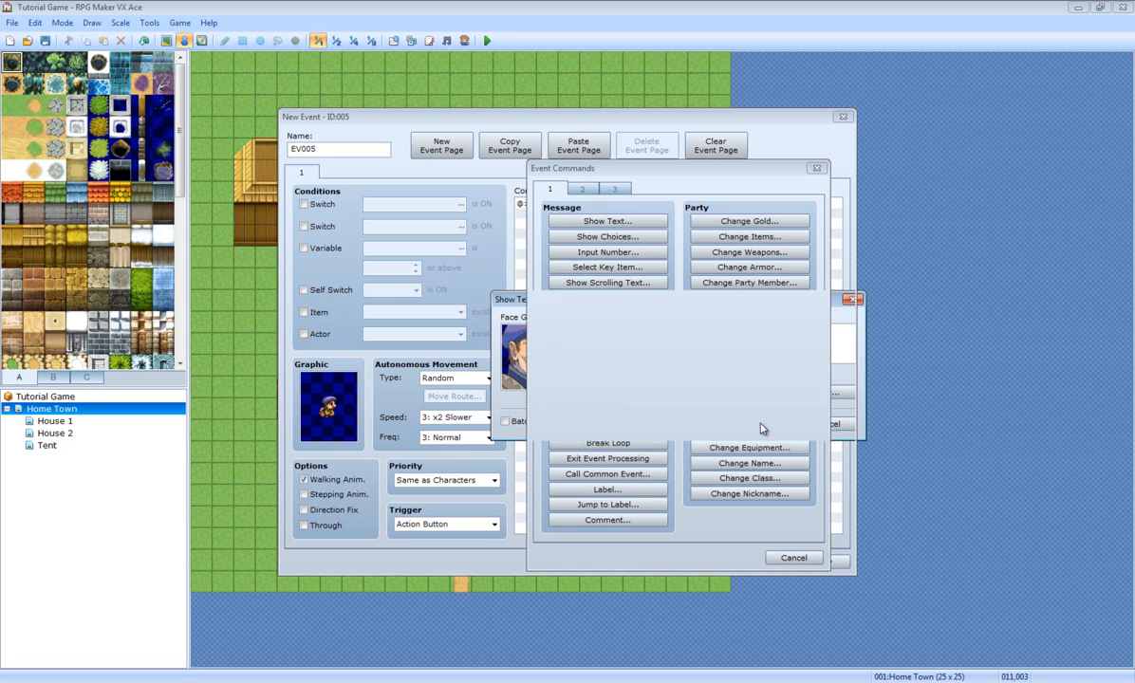
# Step: Add a 2-digit Input Number stored in variable 0001, renamed 'Home Town NPC Code'
pyautogui.doubleClick(572, 239)
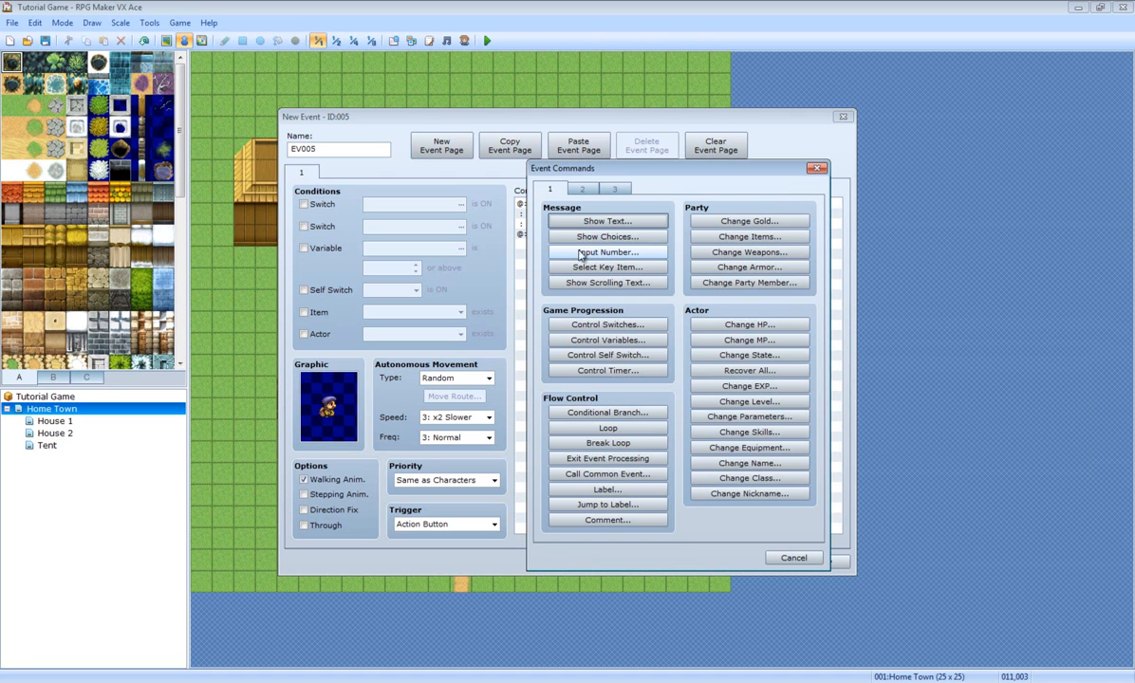
pyautogui.click(584, 260)
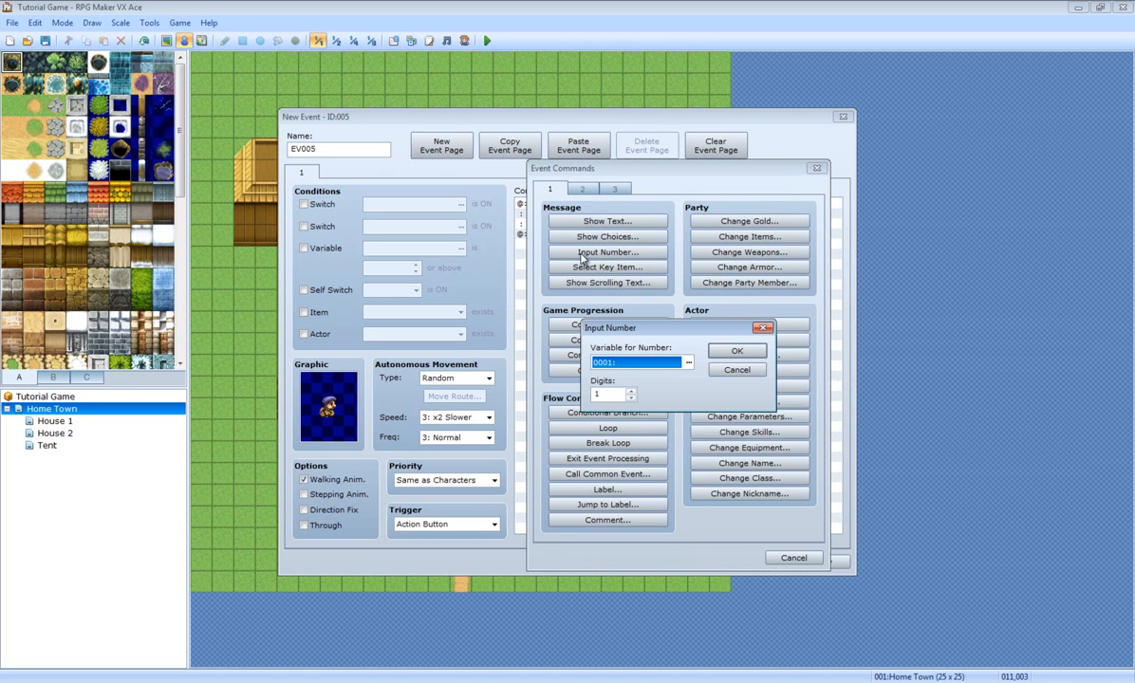
pyautogui.click(615, 395)
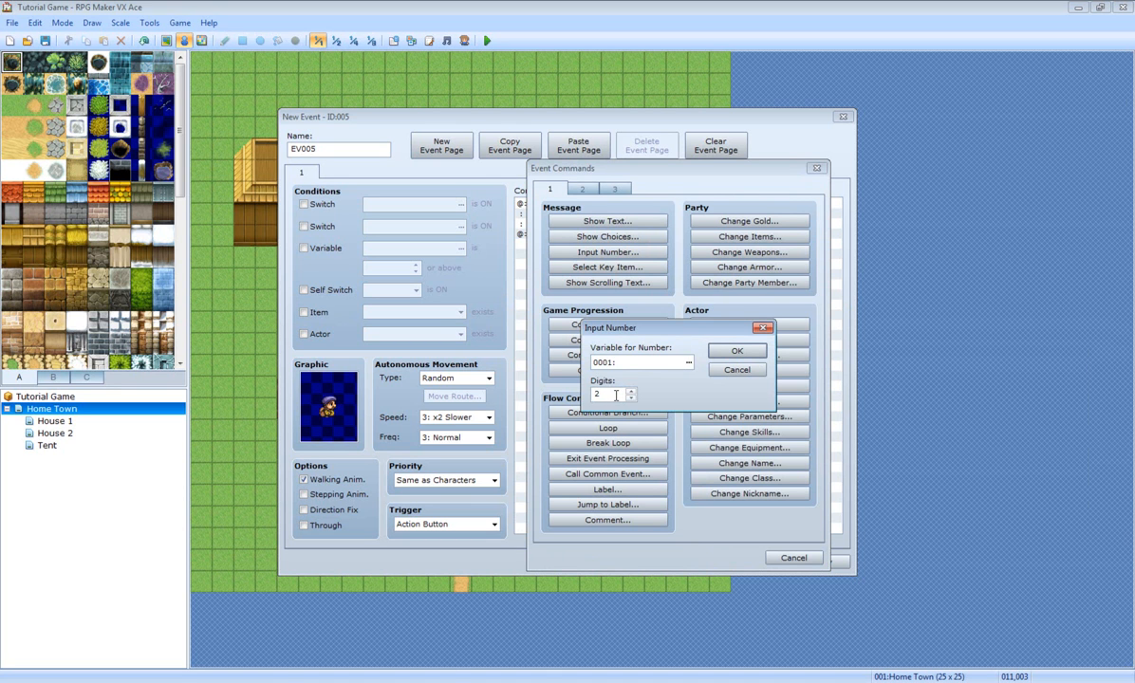
pyautogui.click(689, 363)
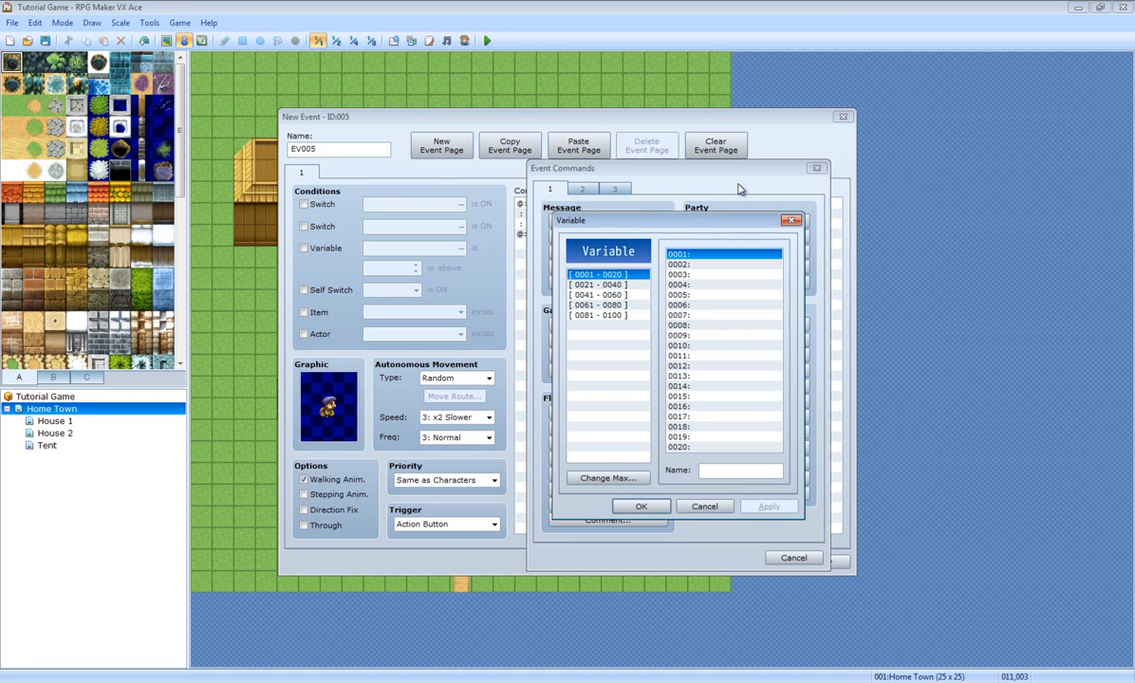
pyautogui.click(750, 471)
pyautogui.write('Home Tow')
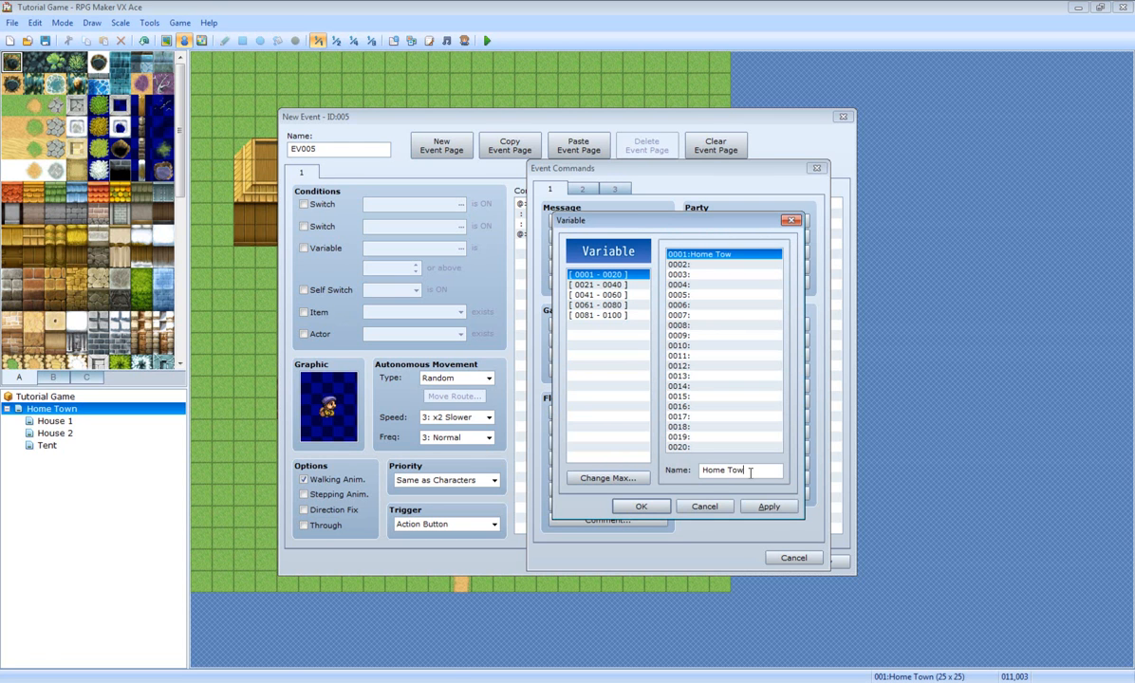
pyautogui.write('n NPC Code')
pyautogui.click(642, 506)
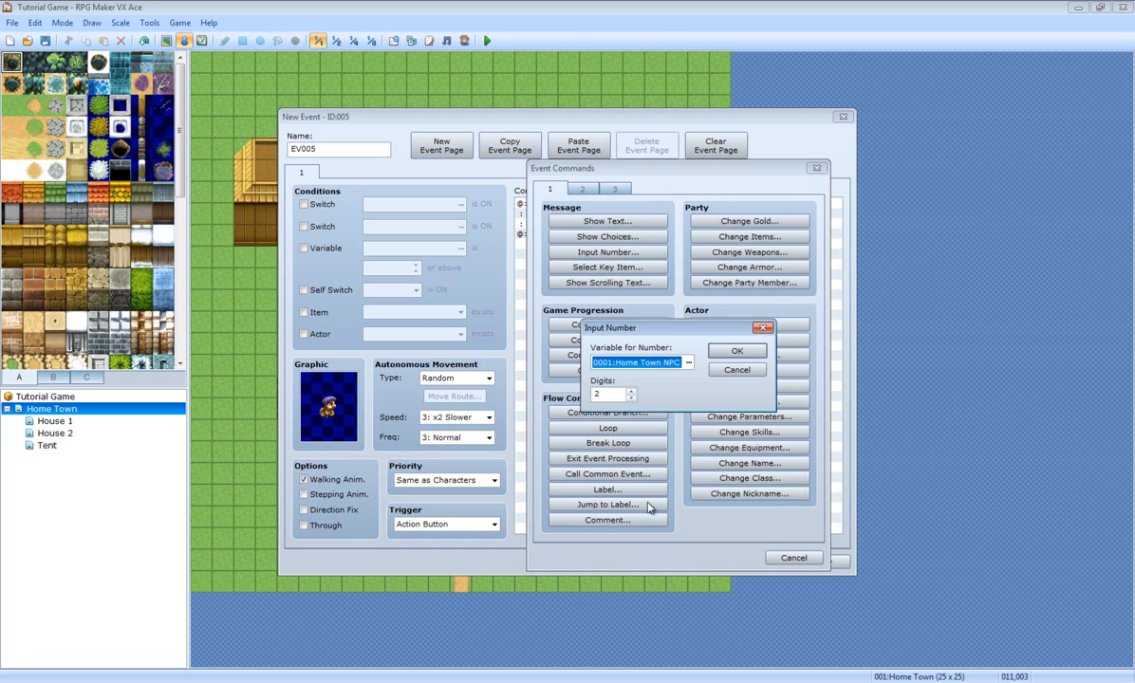
pyautogui.click(732, 353)
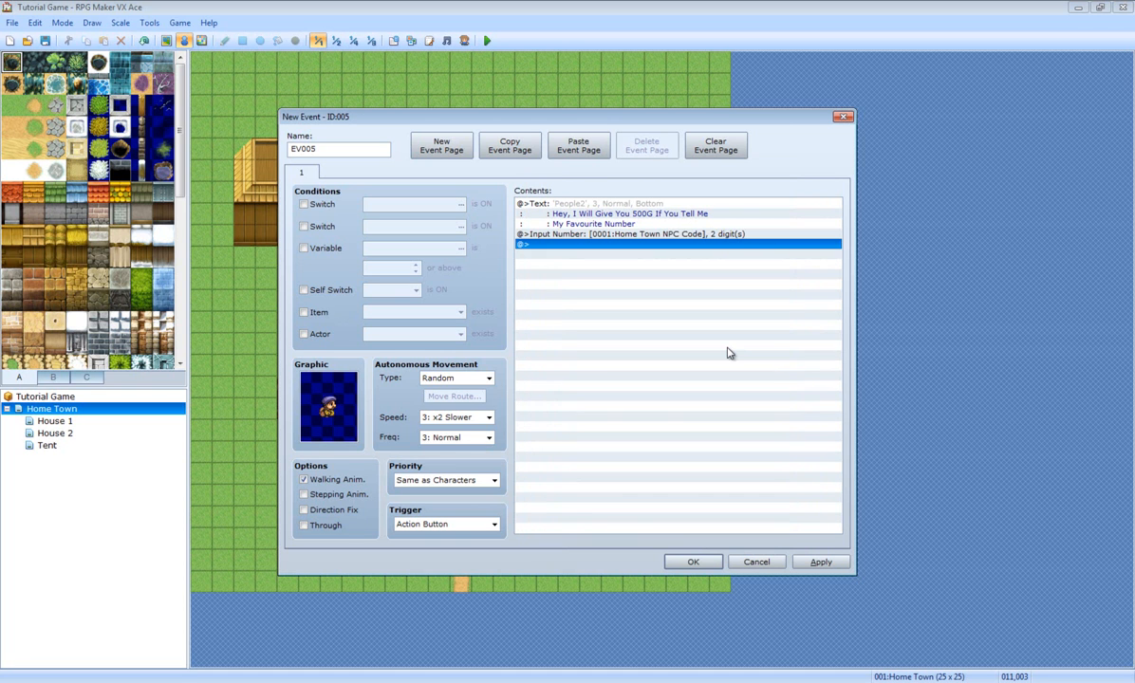
# Step: Add a Conditional Branch checking variable 0001 'Home Town NPC Code' equals constant 56
pyautogui.doubleClick(601, 246)
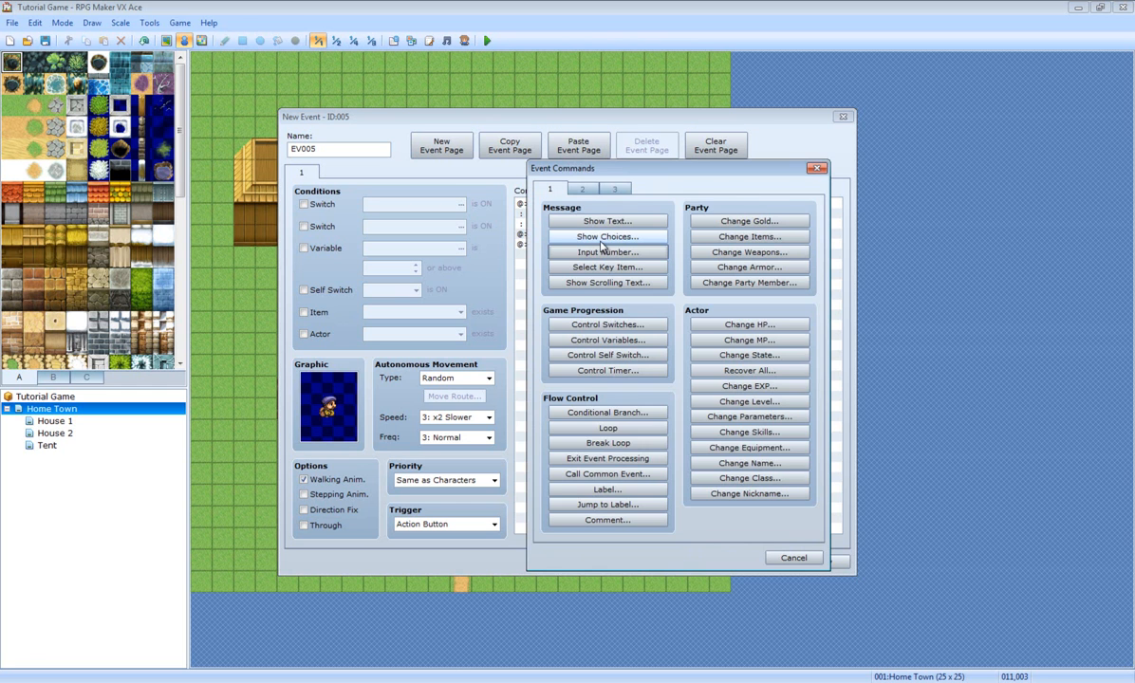
pyautogui.moveTo(634, 190); pyautogui.dragTo(836, 142)
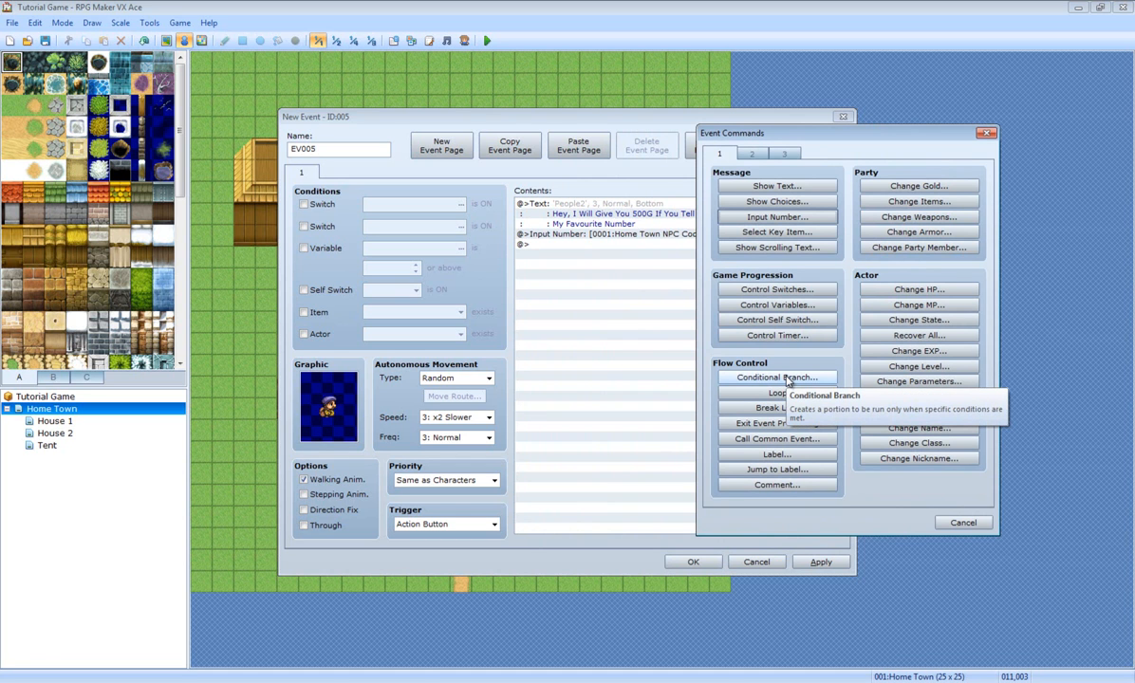
pyautogui.click(787, 379)
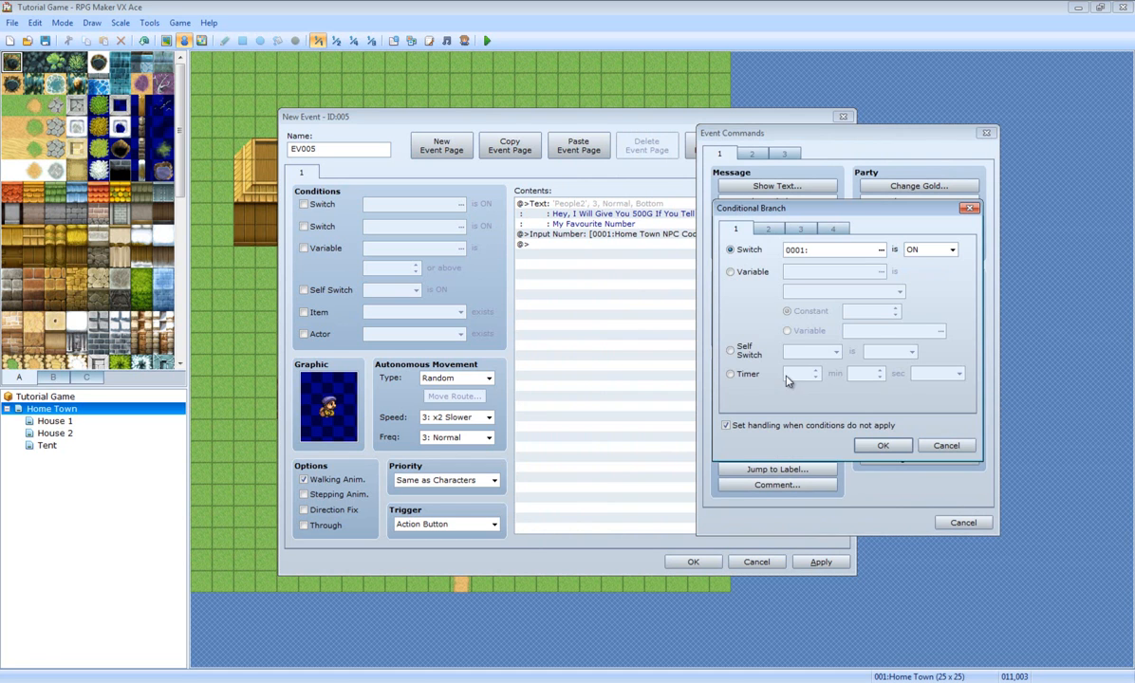
pyautogui.click(748, 273)
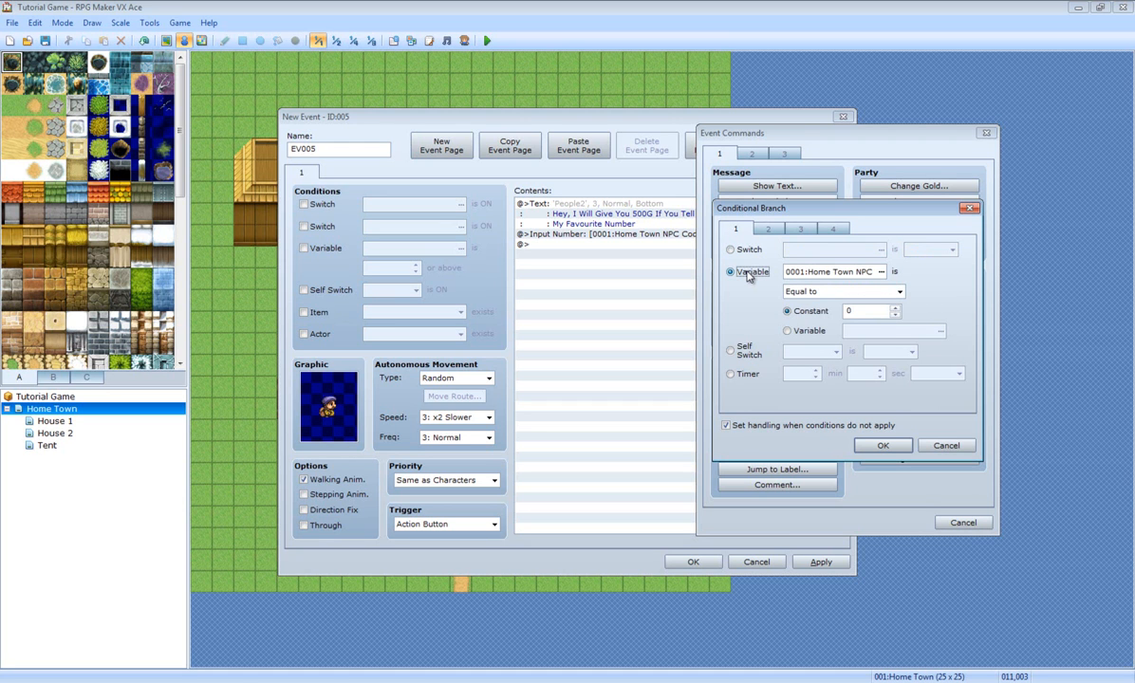
pyautogui.click(880, 273)
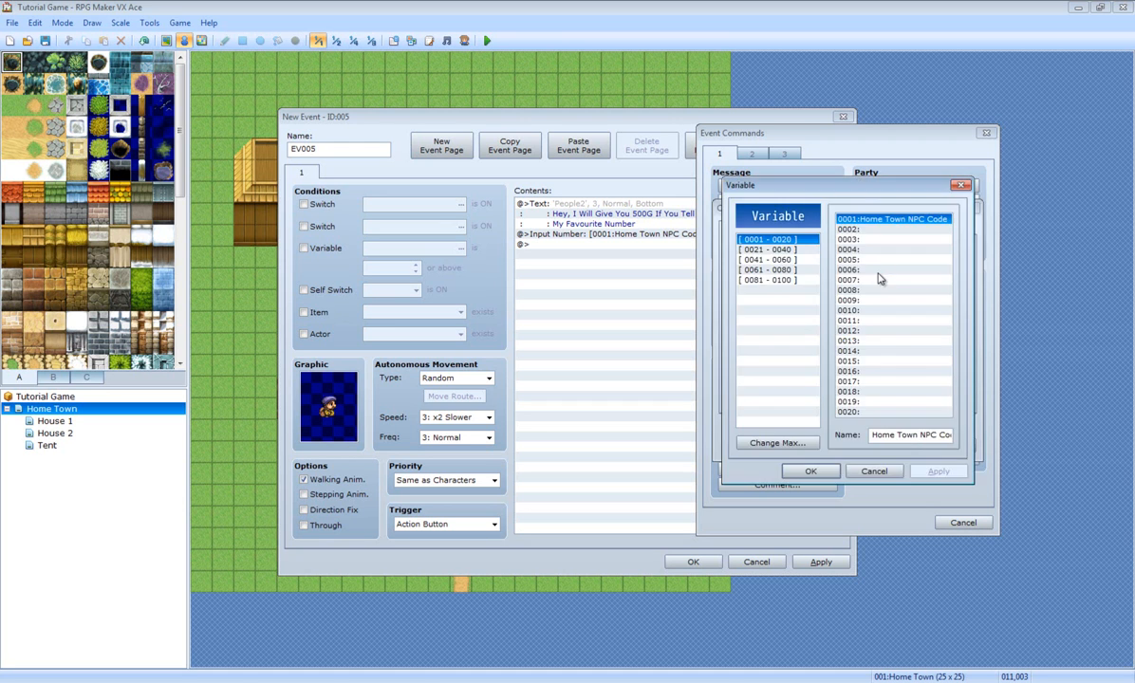
pyautogui.click(811, 471)
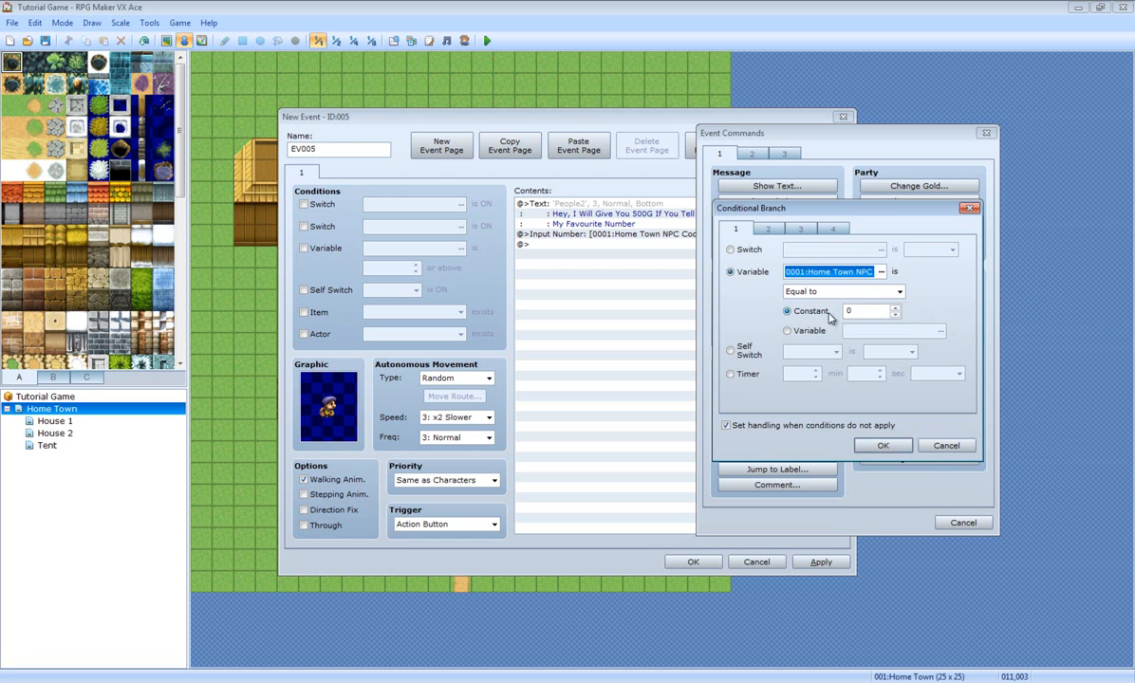
pyautogui.doubleClick(865, 309)
pyautogui.write('56')
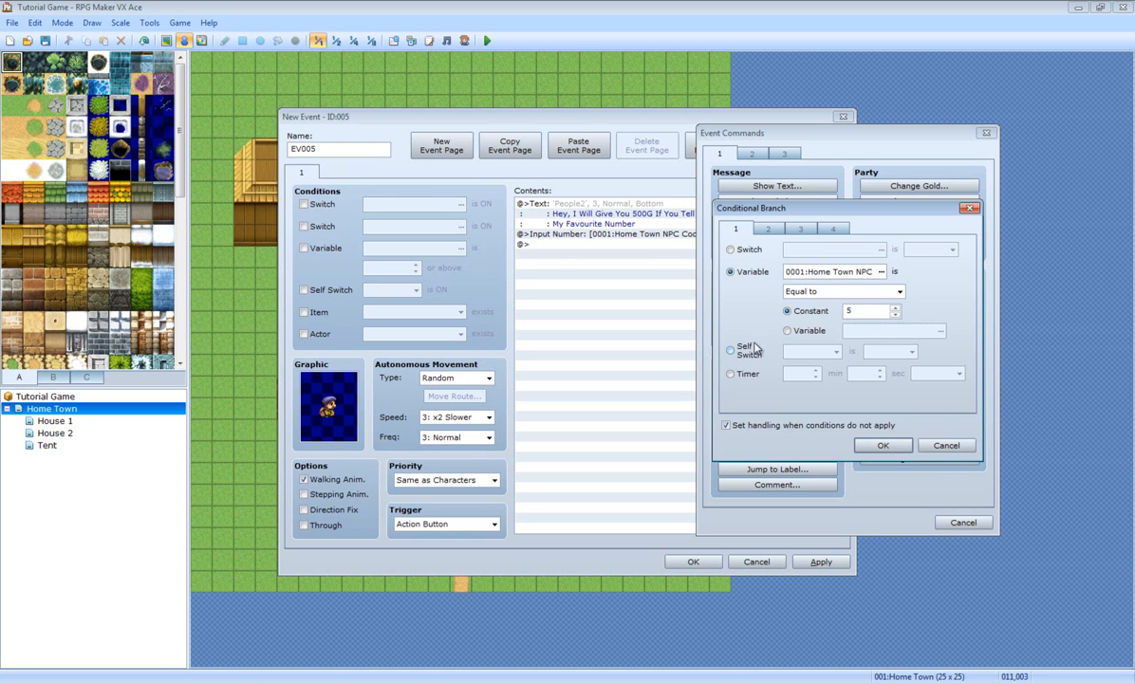
pyautogui.click(880, 445)
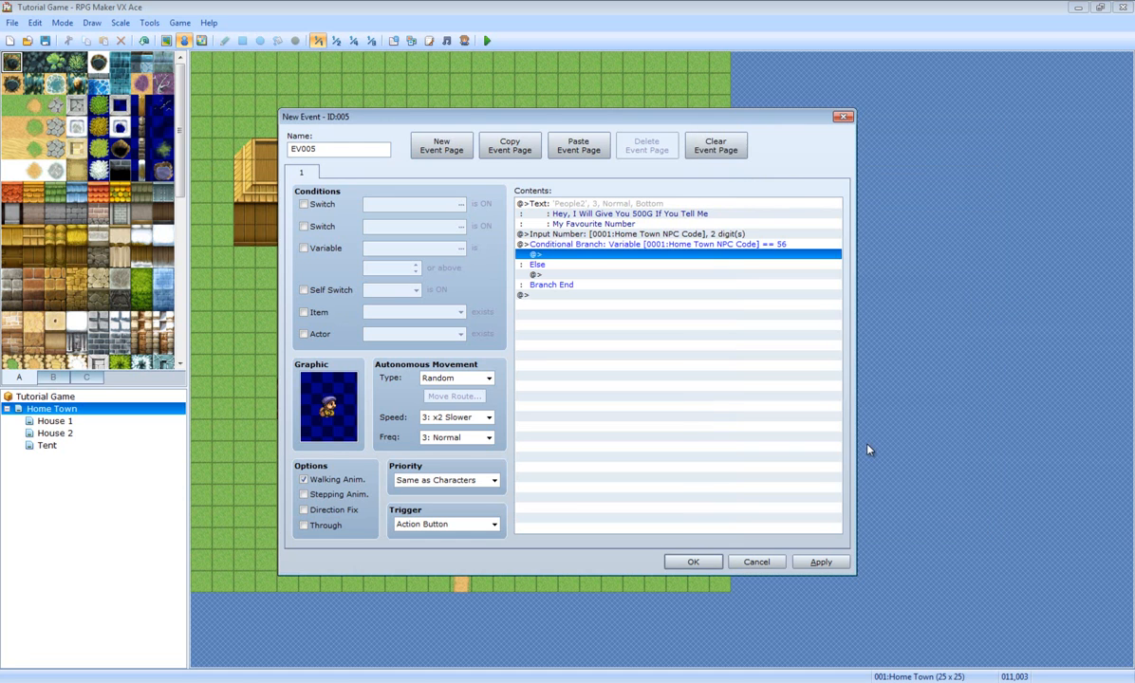
pyautogui.doubleClick(547, 257)
# Step: In the true branch, show 'Wow Here Is 500G' with the People2 mustached man's face
pyautogui.click(608, 223)
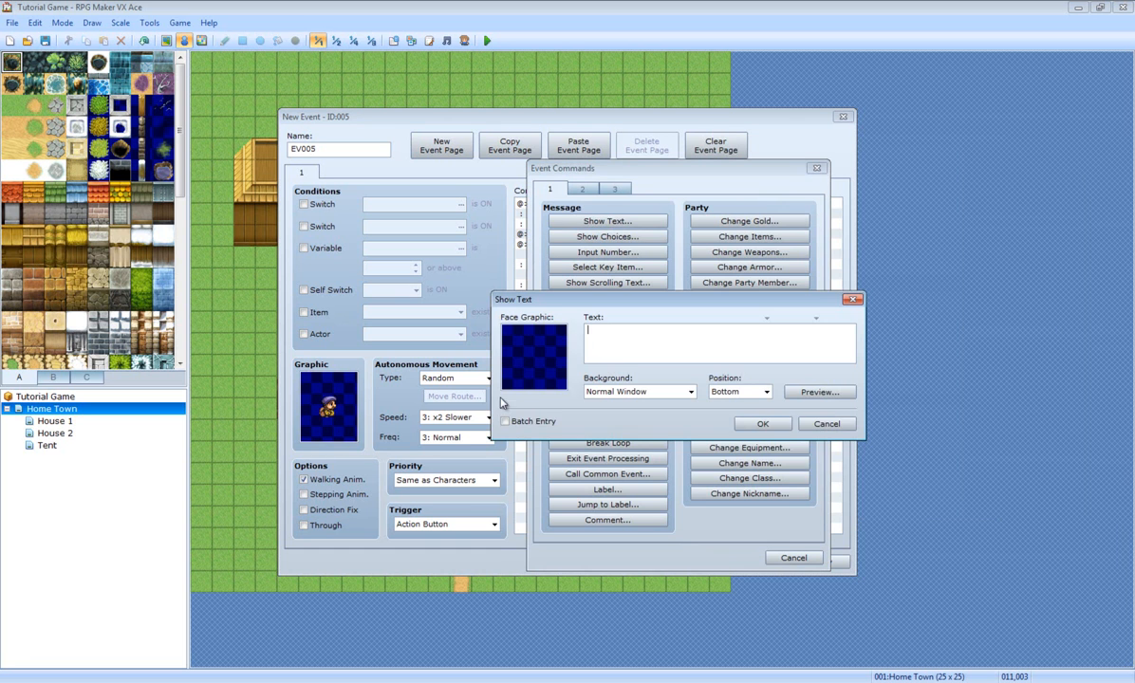
pyautogui.doubleClick(551, 359)
pyautogui.click(518, 370)
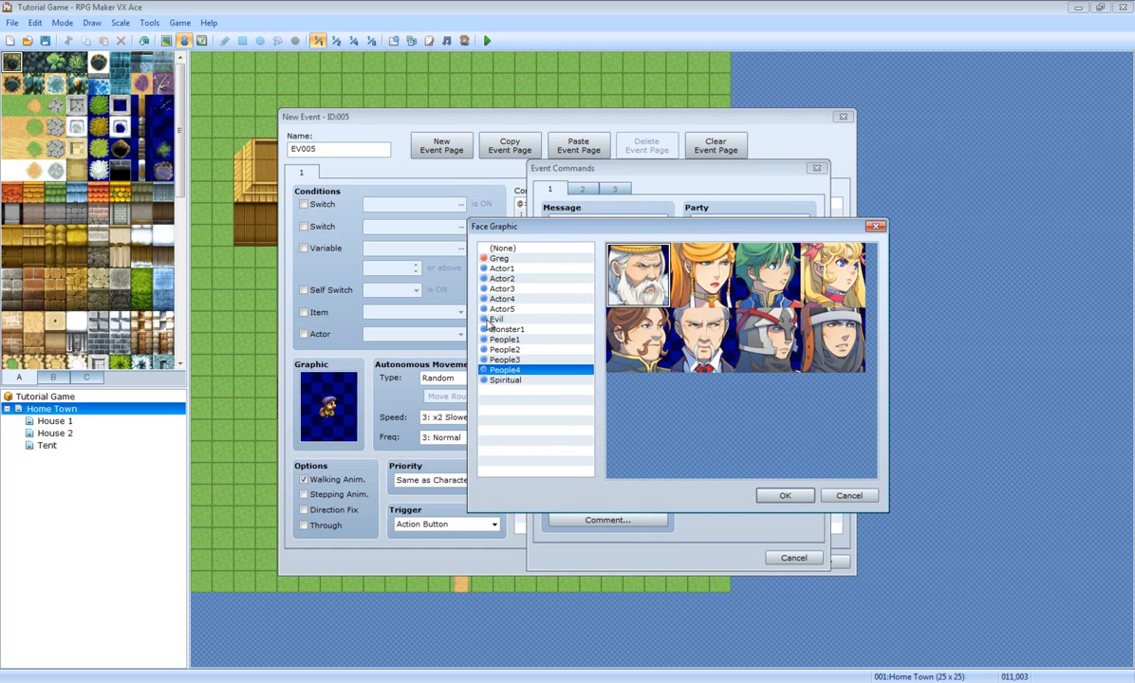
pyautogui.click(518, 340)
pyautogui.click(521, 350)
pyautogui.doubleClick(843, 284)
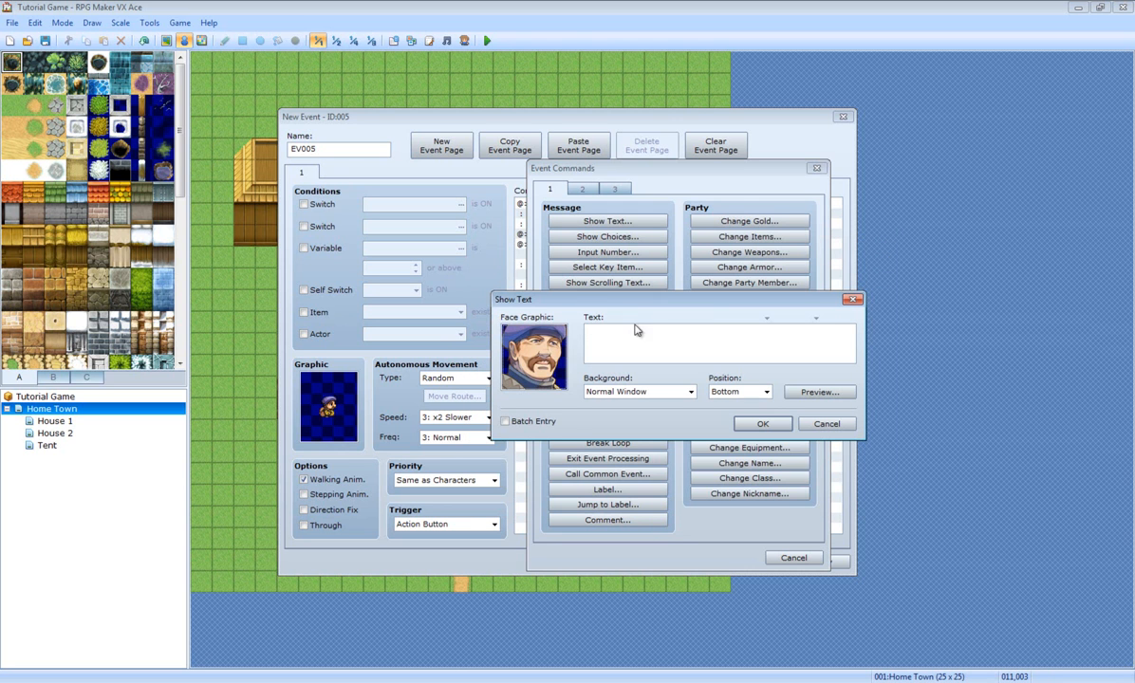
pyautogui.write('Wow Here Is 500G')
pyautogui.click(762, 423)
# Step: In the Else part, show 'No, Thats Not My Favourite Number' with the same face, then apply
pyautogui.doubleClick(537, 275)
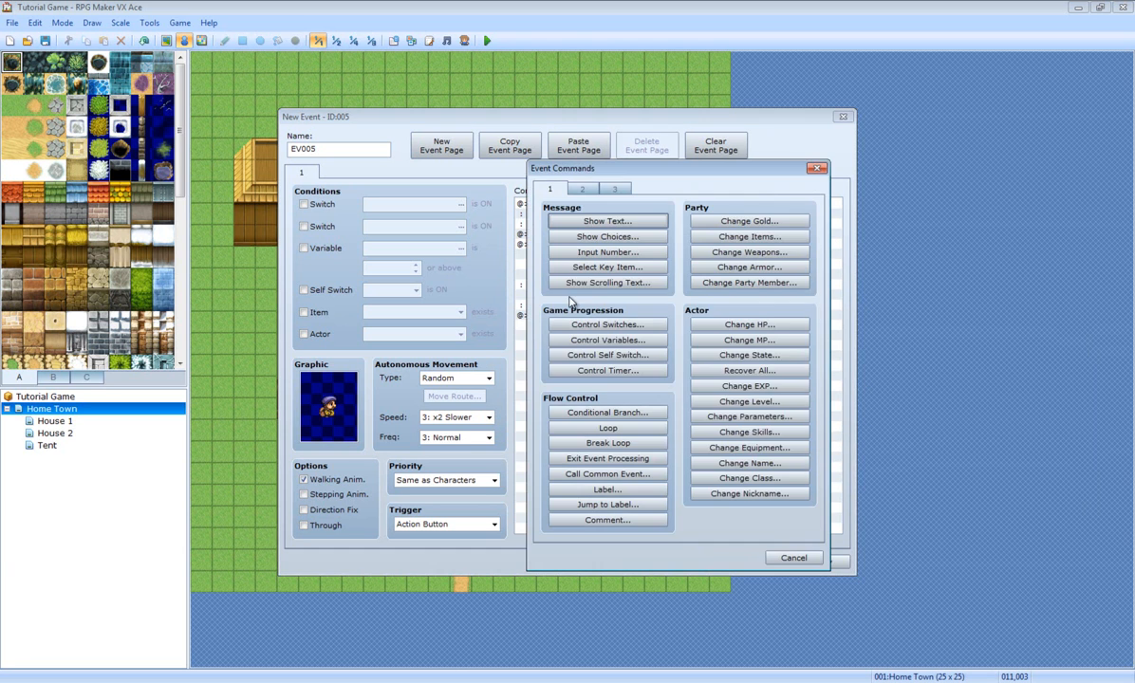
pyautogui.click(607, 221)
pyautogui.doubleClick(535, 363)
pyautogui.click(532, 369)
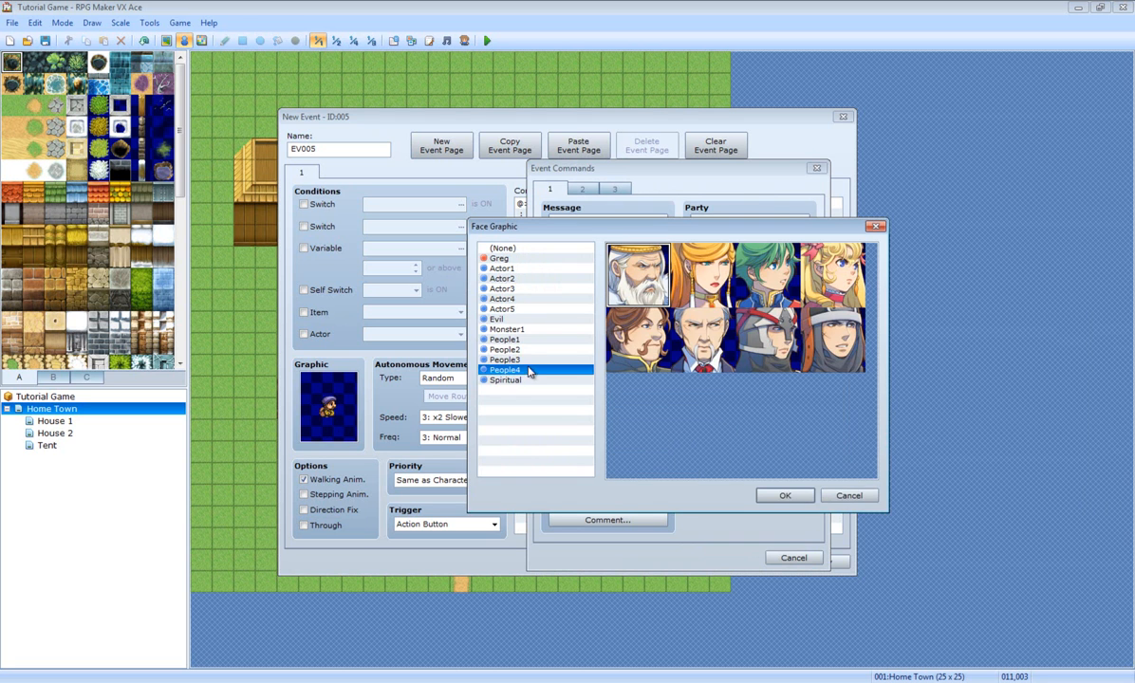
pyautogui.click(528, 349)
pyautogui.doubleClick(819, 276)
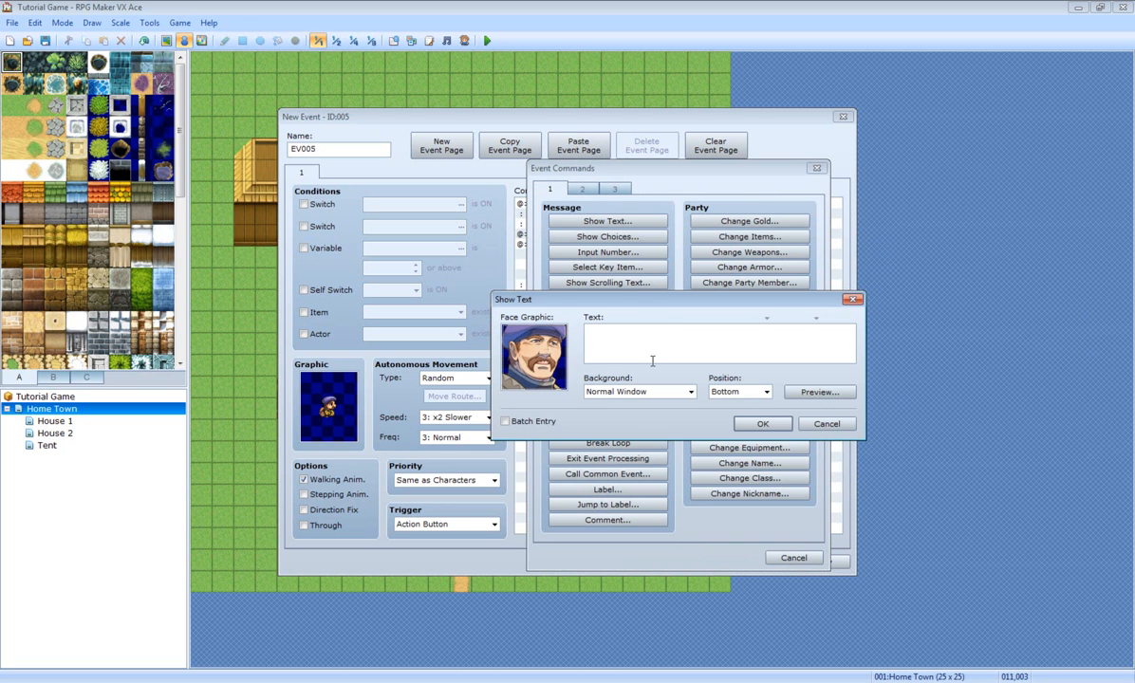
pyautogui.write('No, Thats Not My Favouri')
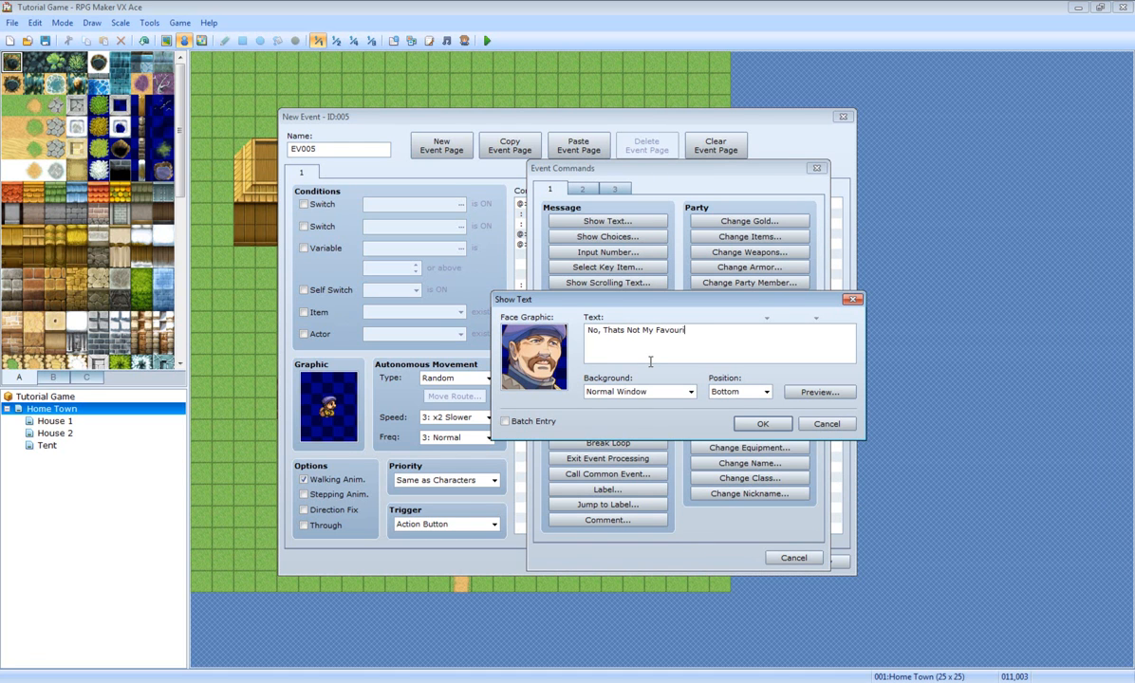
pyautogui.write('te Number')
pyautogui.click(762, 423)
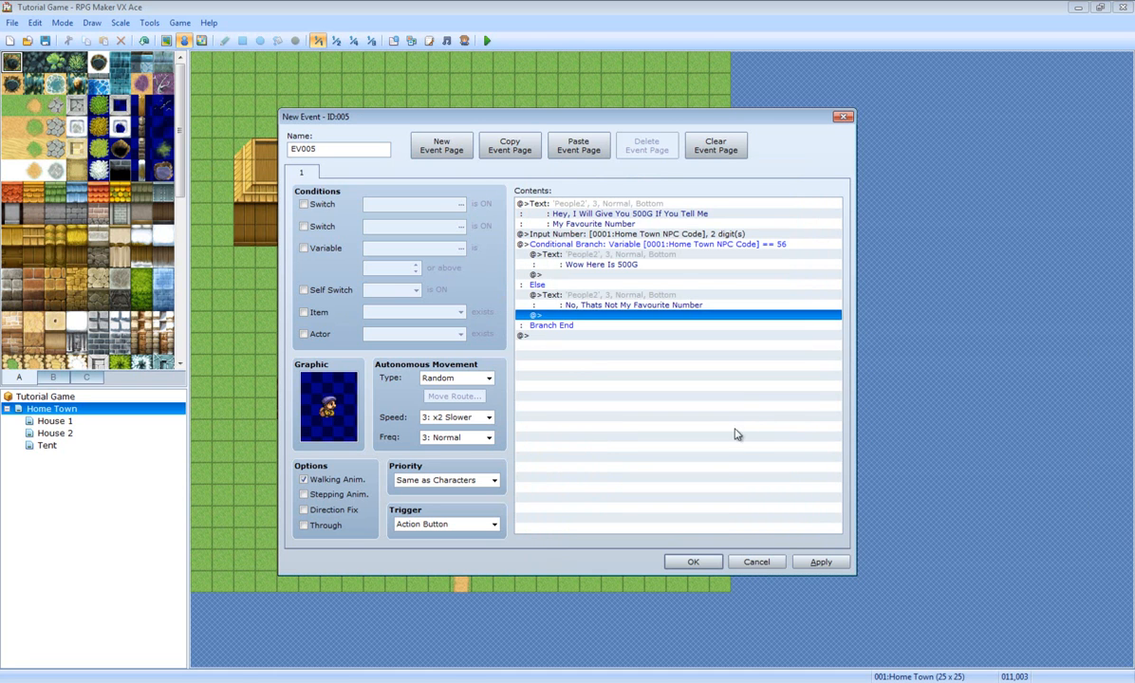
pyautogui.click(821, 562)
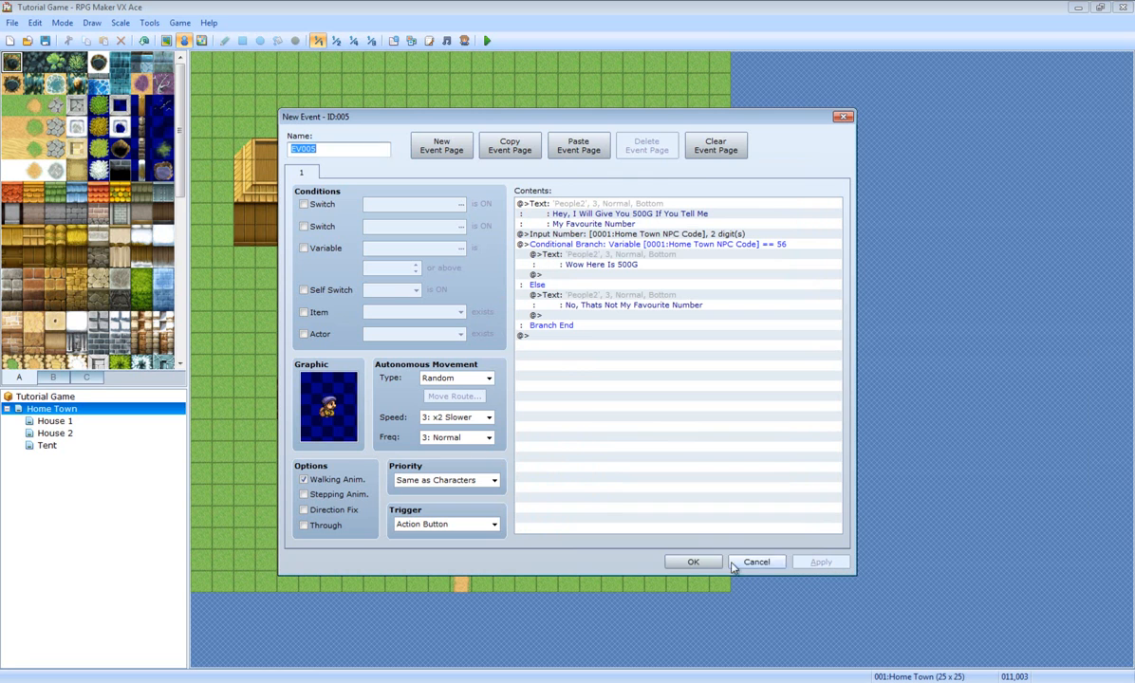
# Step: Add a Change Gold command increasing gold by constant 500 after the Wow message, then save the event
pyautogui.doubleClick(608, 274)
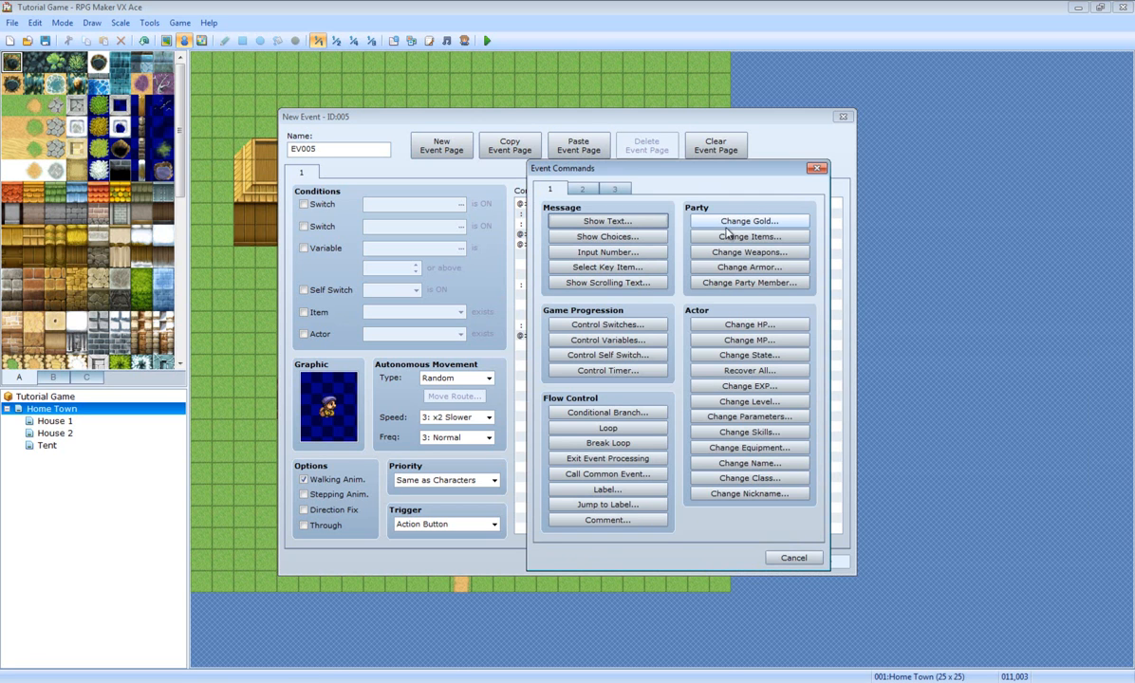
pyautogui.click(770, 223)
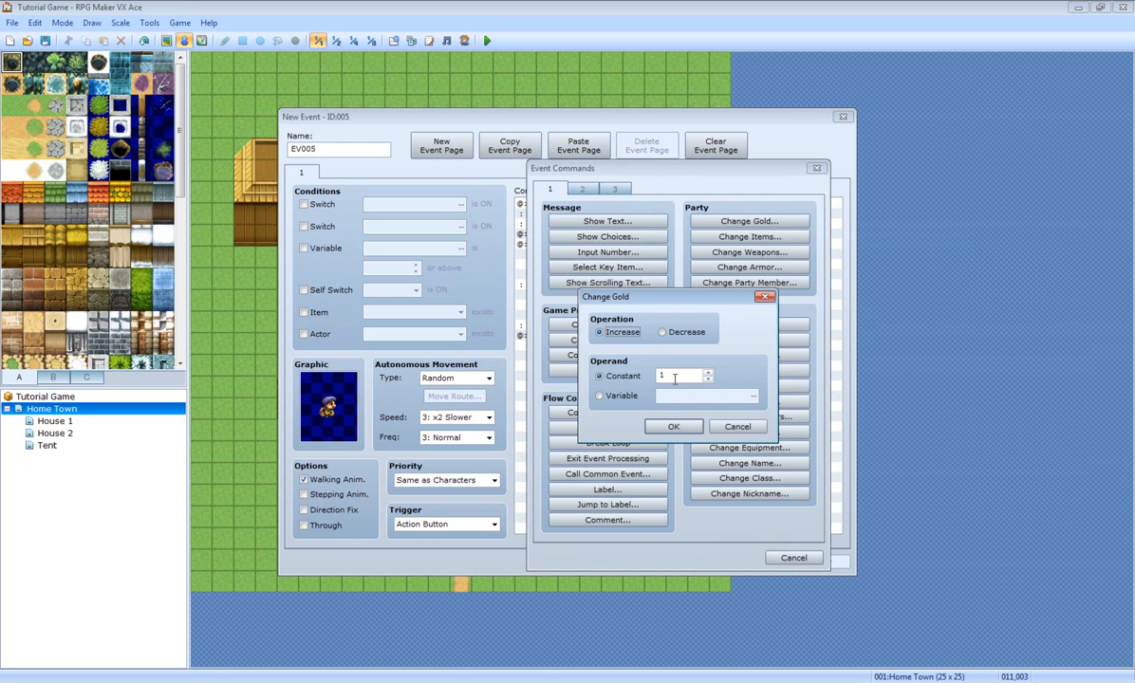
pyautogui.click(608, 396)
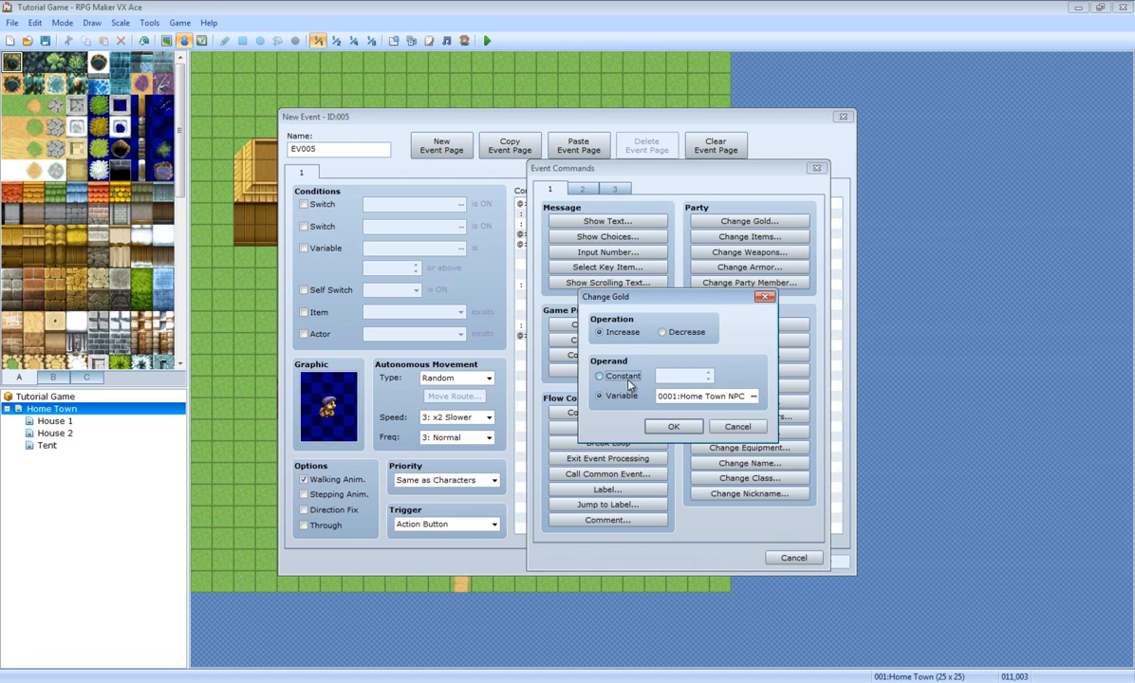
pyautogui.click(621, 376)
pyautogui.doubleClick(694, 377)
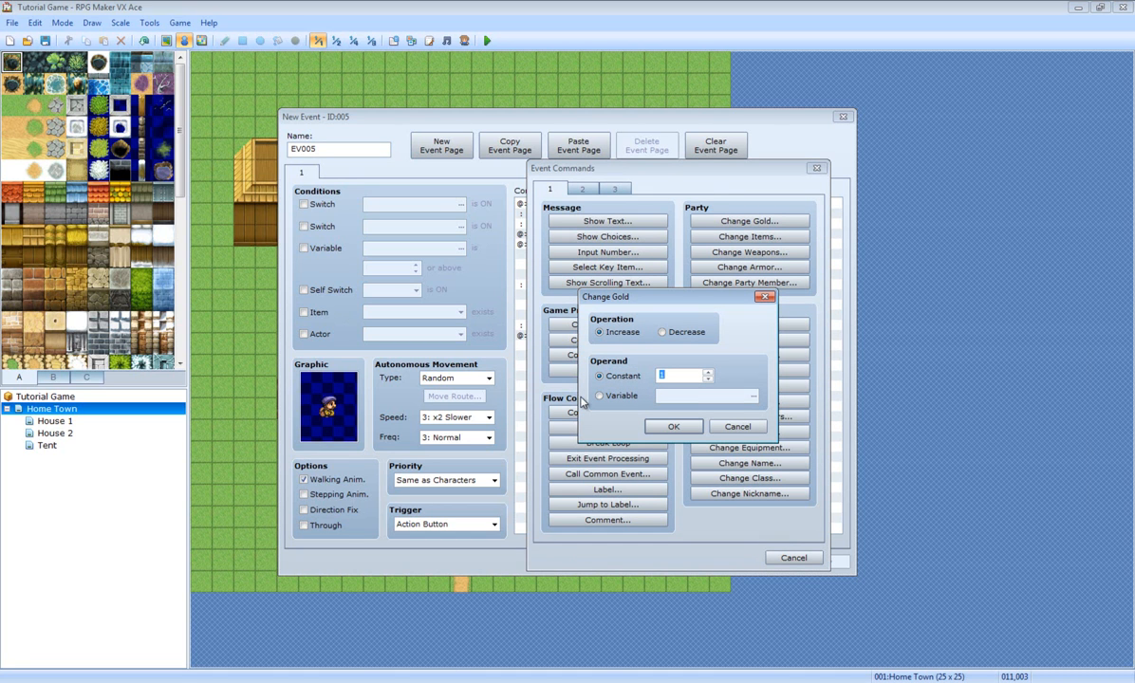
pyautogui.write('500')
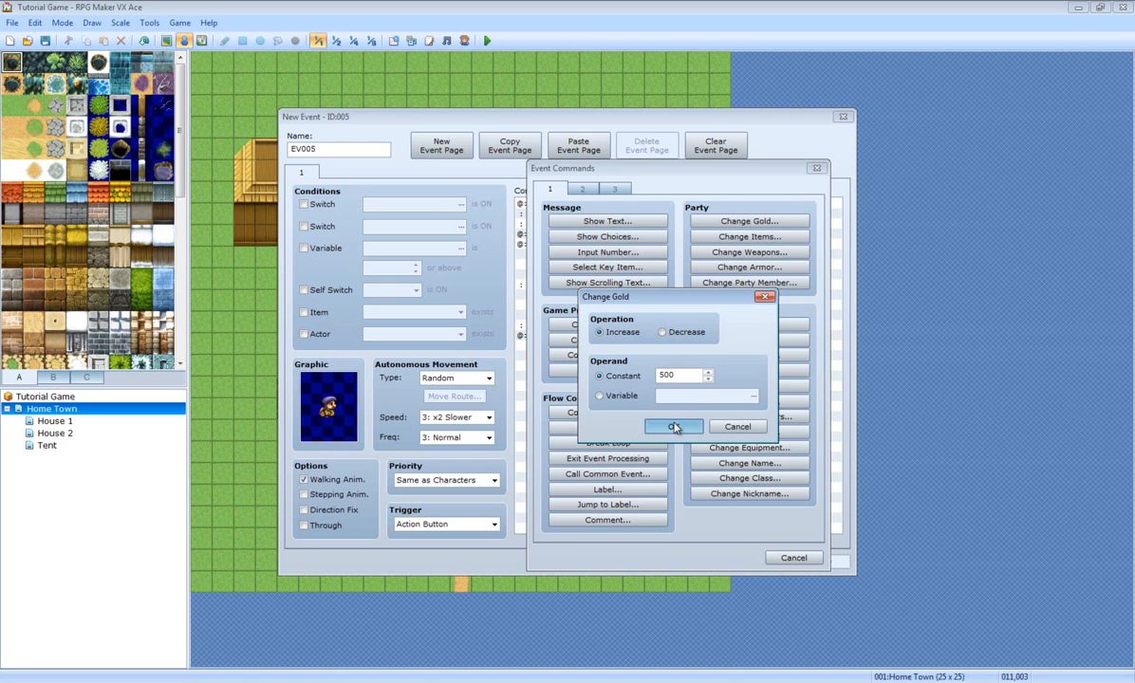
pyautogui.click(673, 426)
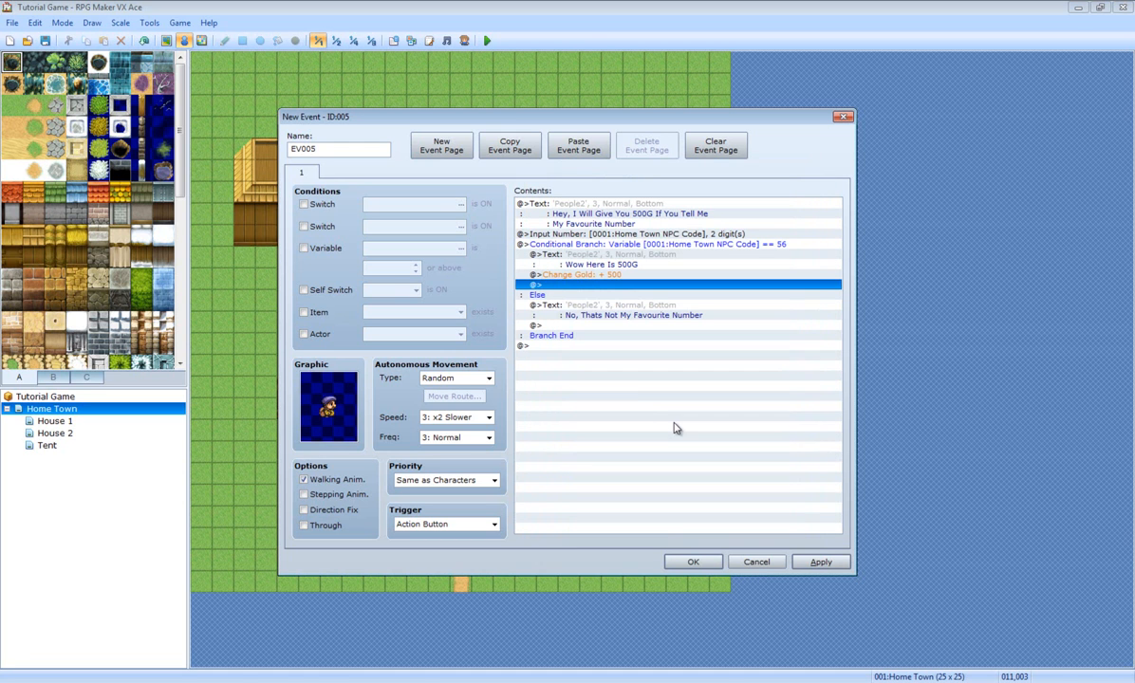
pyautogui.click(814, 562)
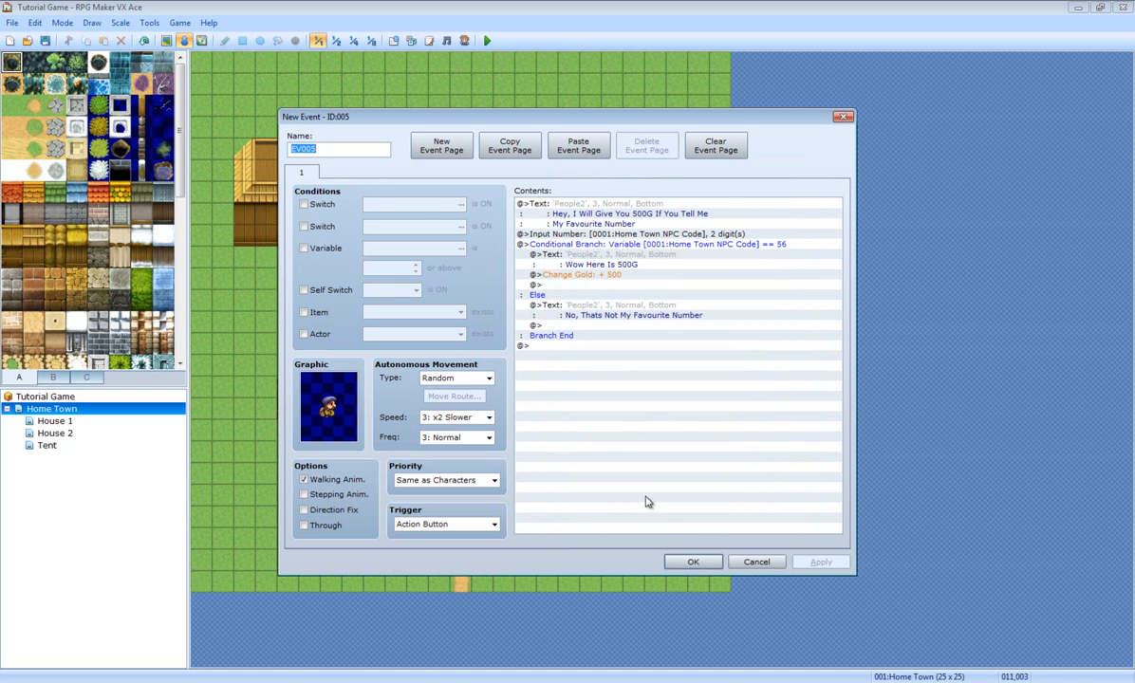
pyautogui.click(691, 562)
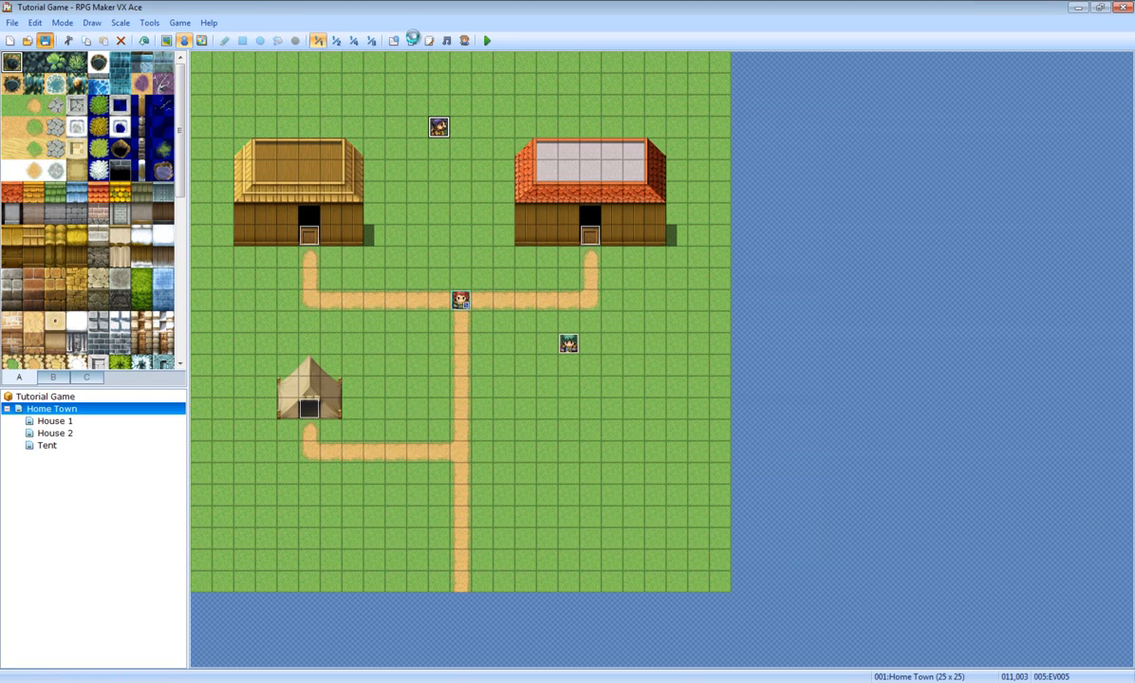
# Step: Playtest a new game, talk to the NPC and submit wrong number guesses
pyautogui.click(487, 41)
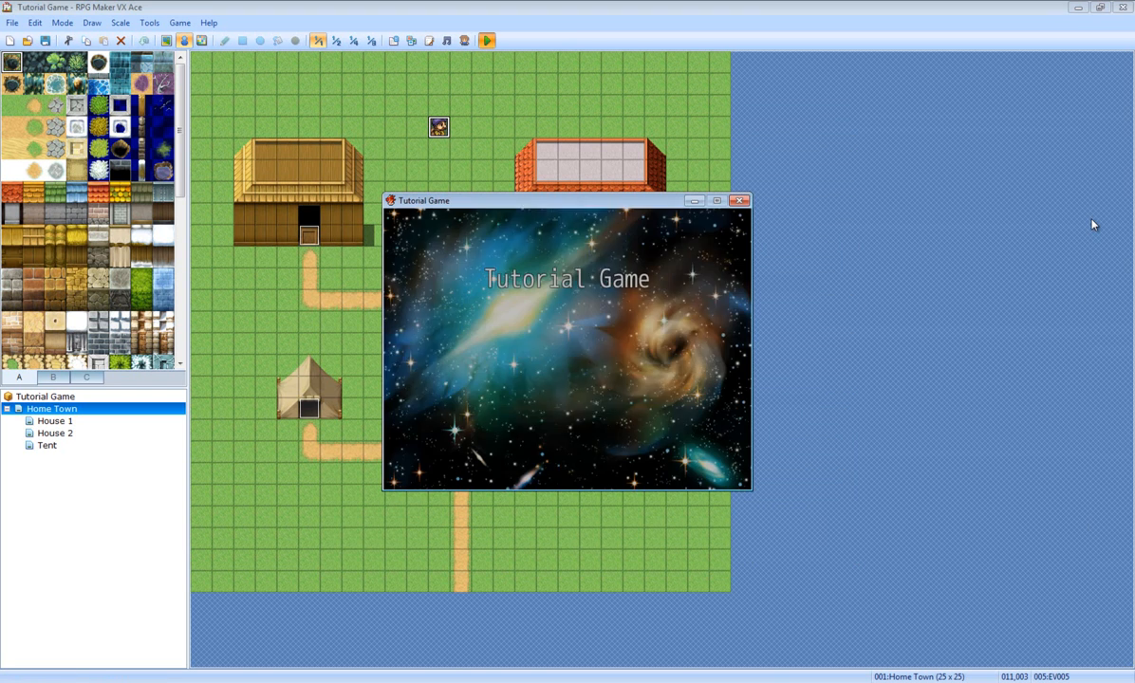
pyautogui.press('Return')
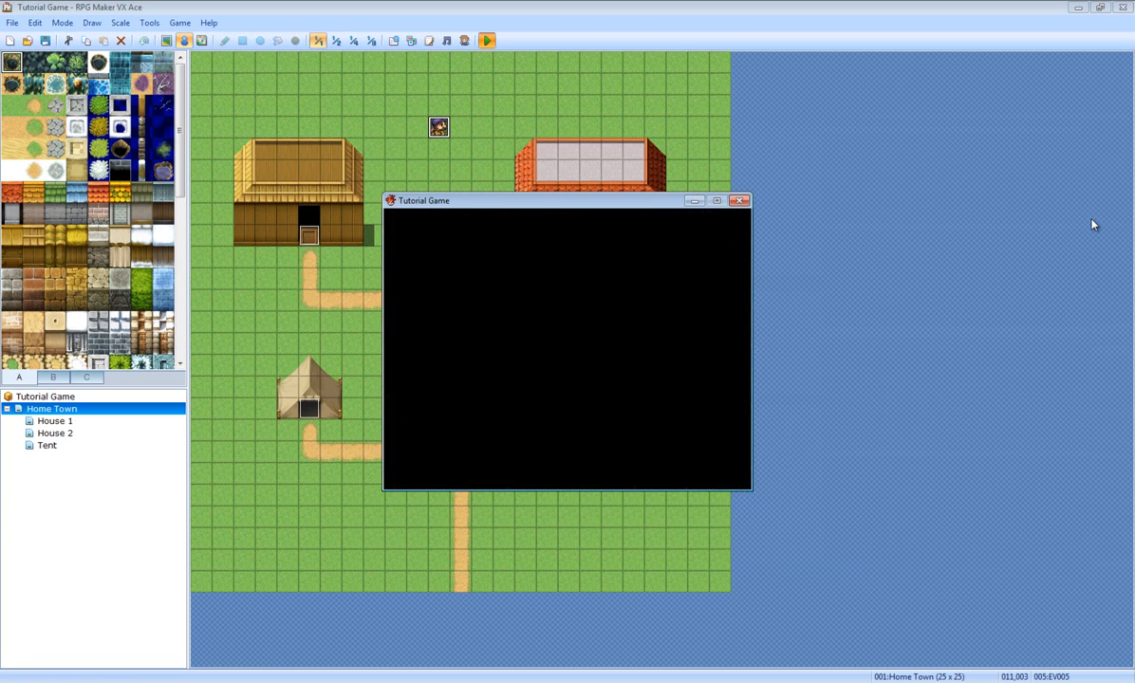
pyautogui.press('Up')
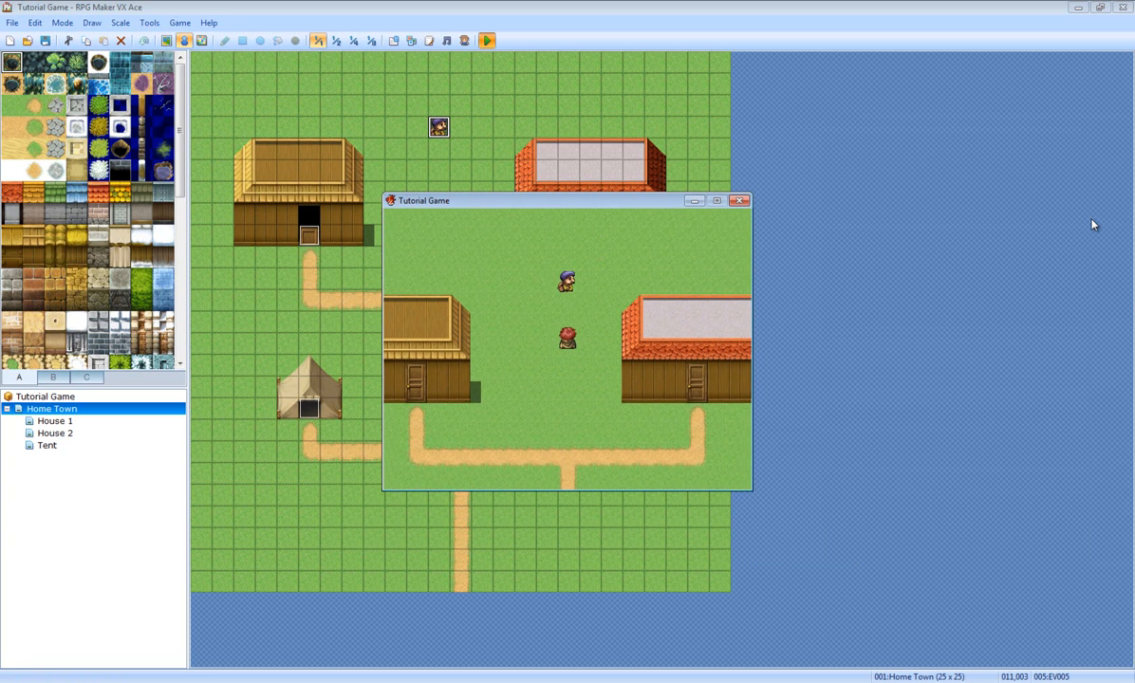
pyautogui.press('Return')
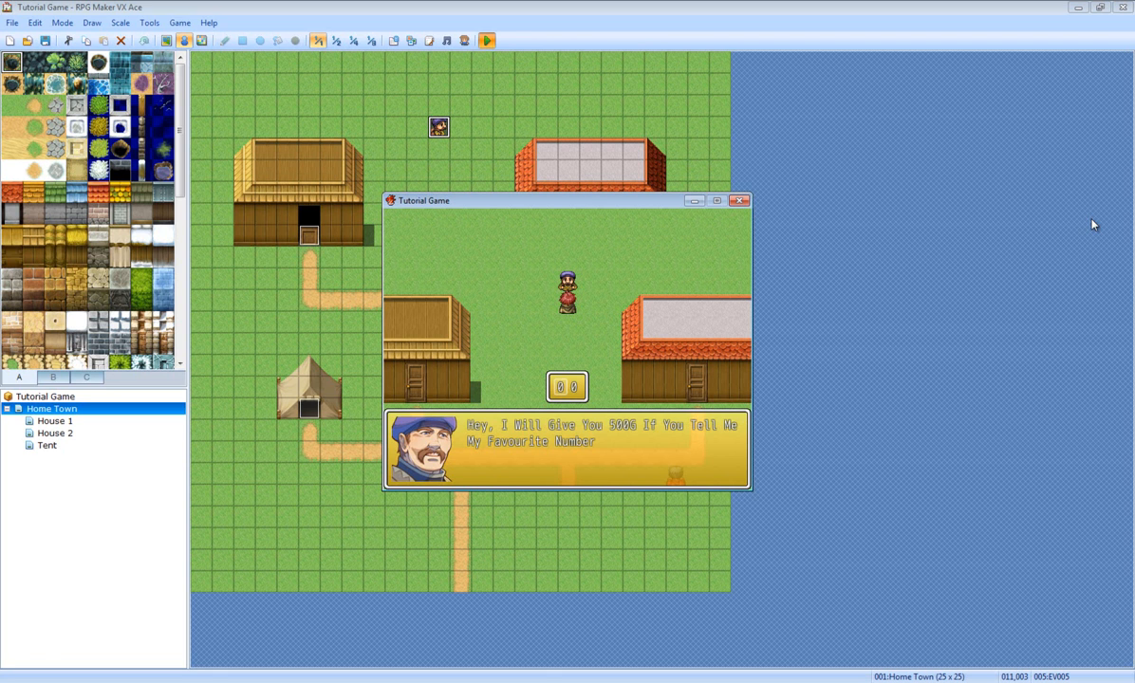
pyautogui.press('Up')
pyautogui.press('Up')
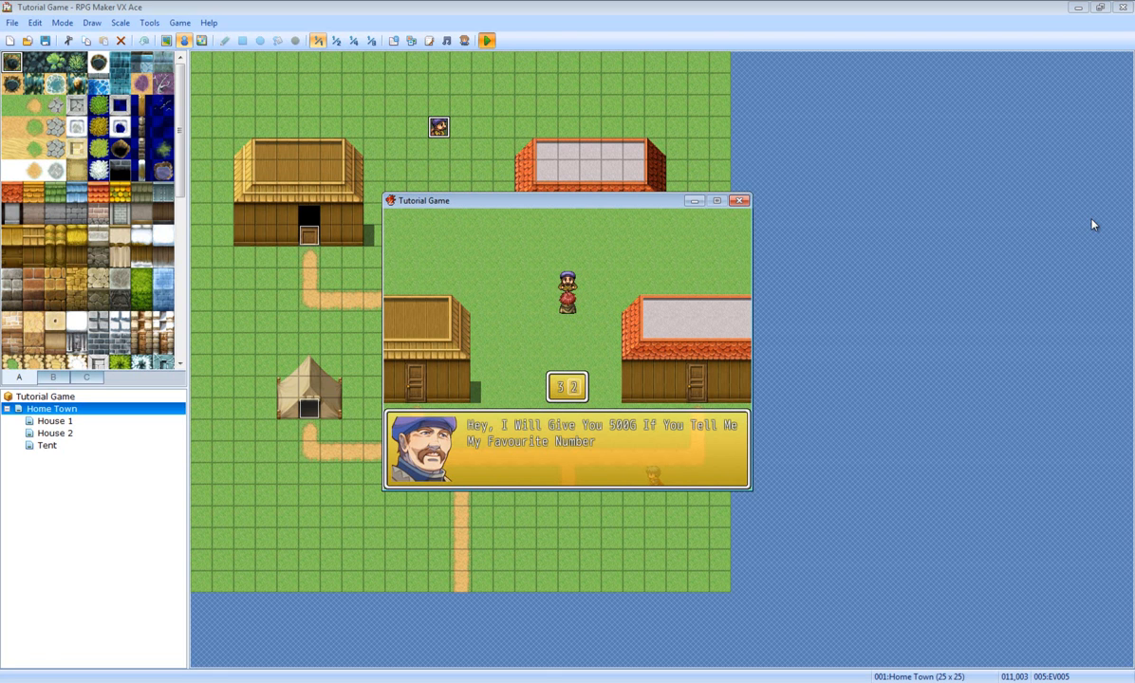
pyautogui.press('Return')
pyautogui.press('Return')
pyautogui.press('Return')
pyautogui.press('Return')
pyautogui.press('Return')
pyautogui.press('Return')
pyautogui.press('Return')
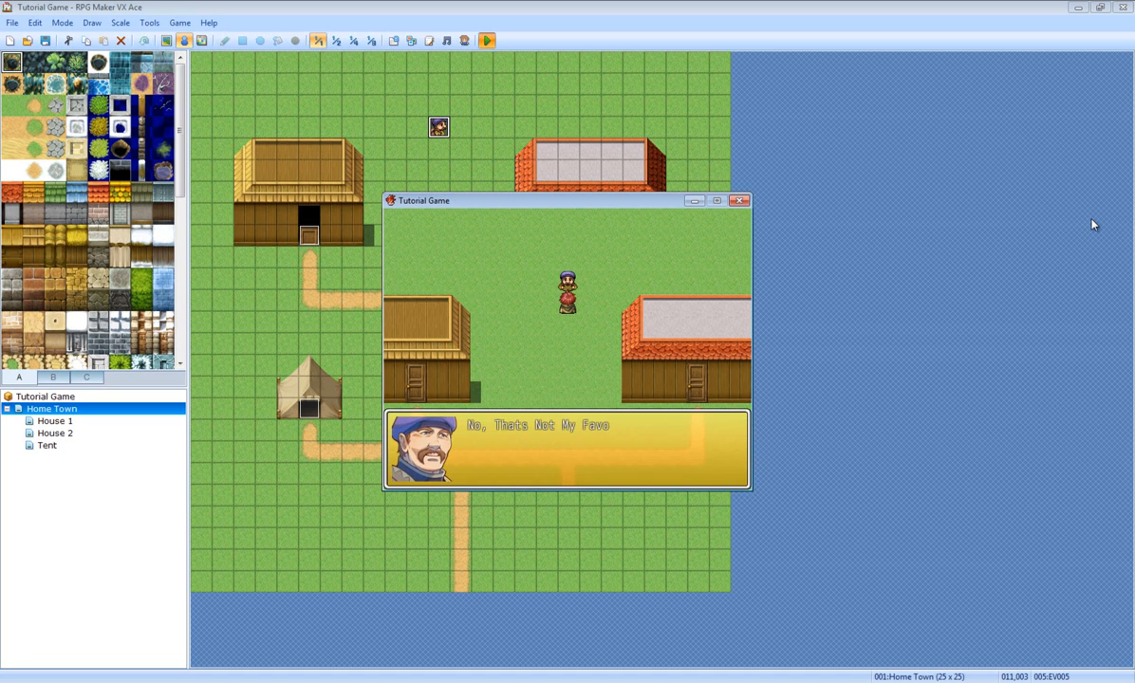
pyautogui.press('Return')
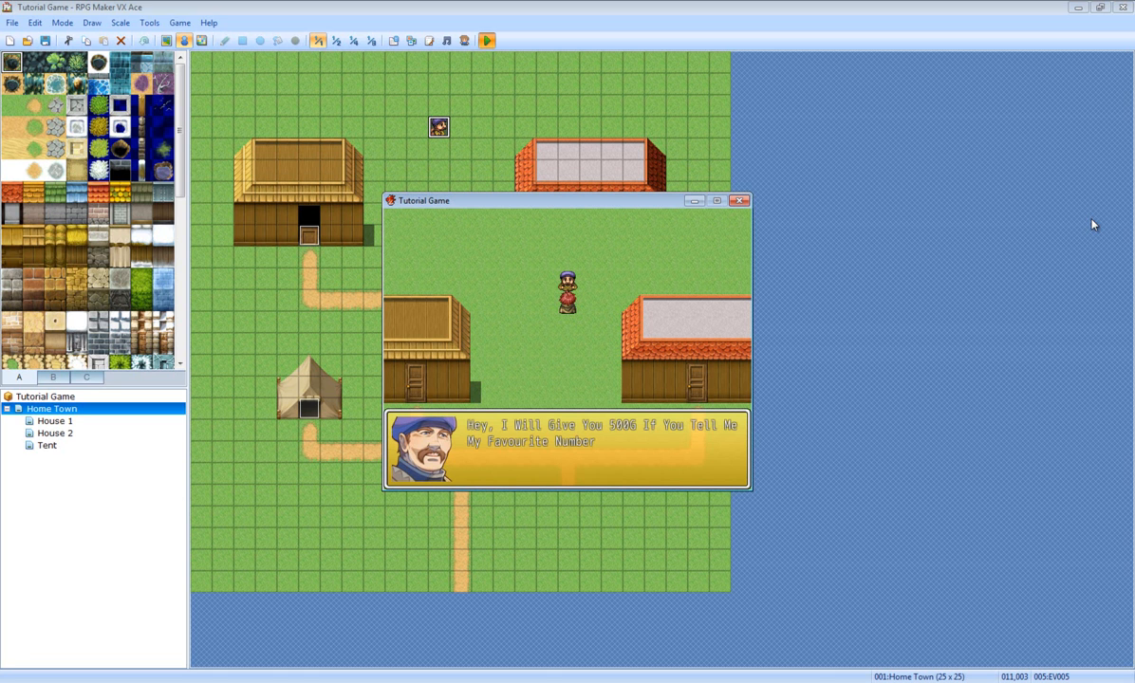
# Step: Answer 56 to receive 500G, check the gold in the game menu, and close the playtest
pyautogui.press('Down')
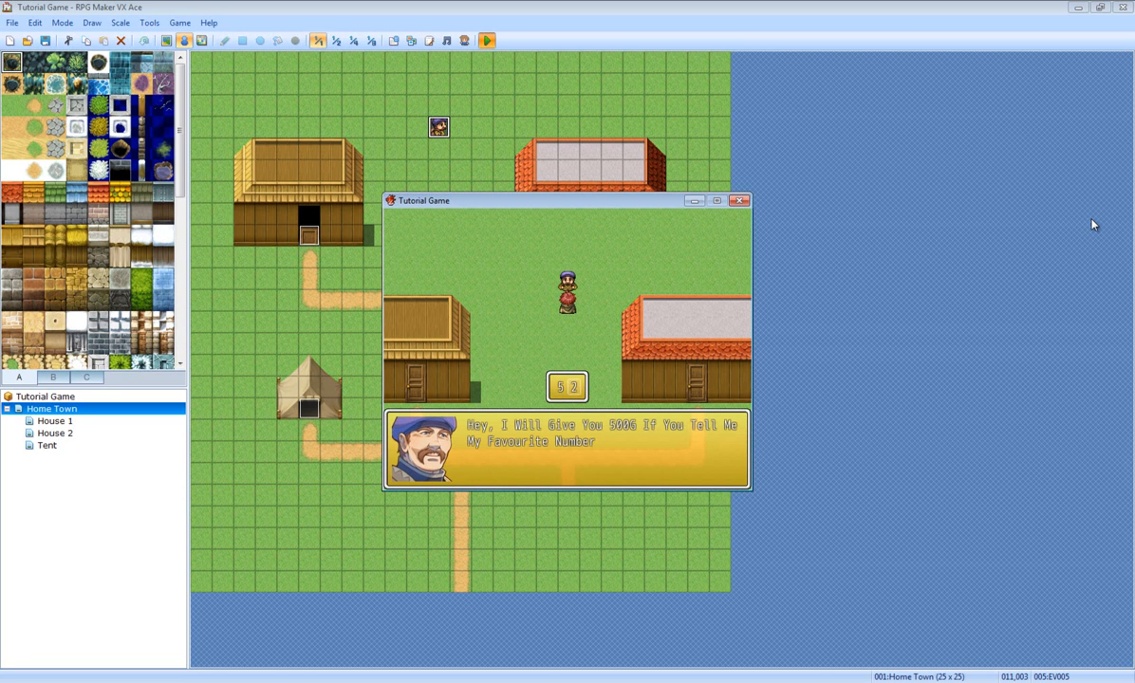
pyautogui.press('Return')
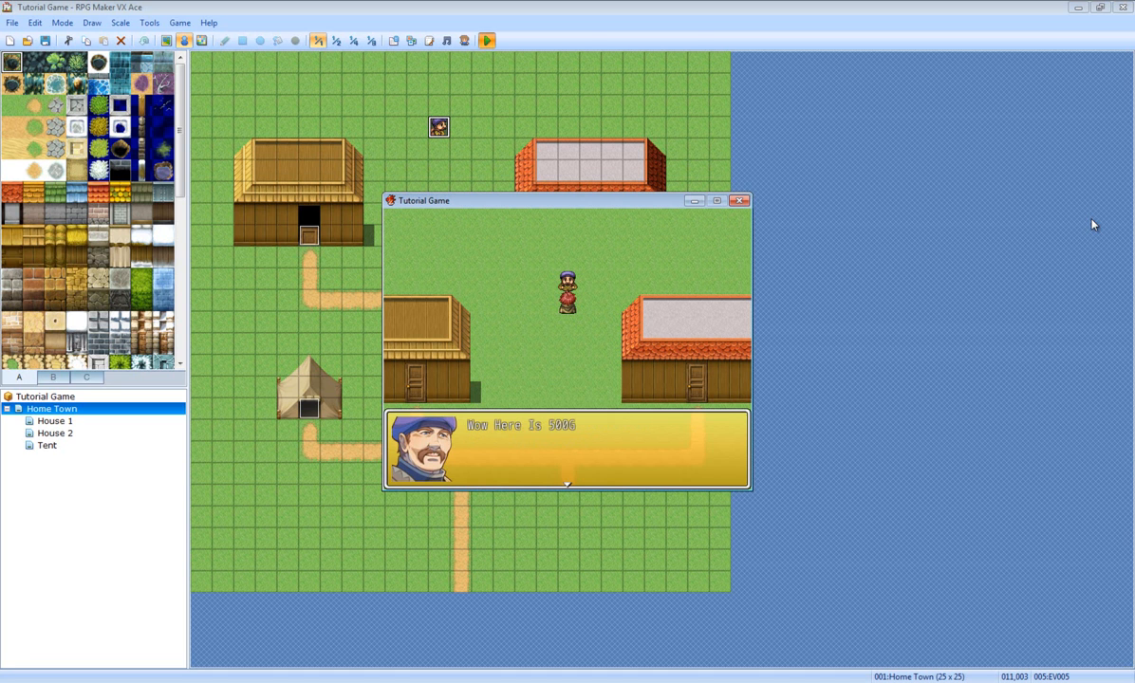
pyautogui.press('Return')
pyautogui.press('Escape')
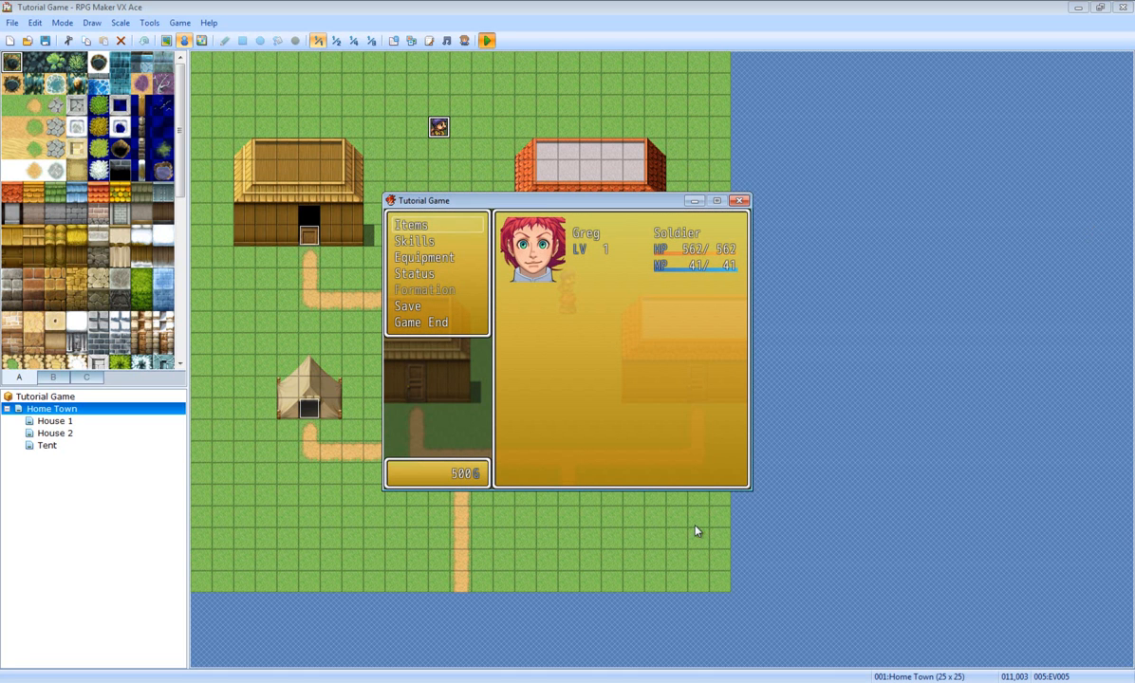
pyautogui.press('Escape')
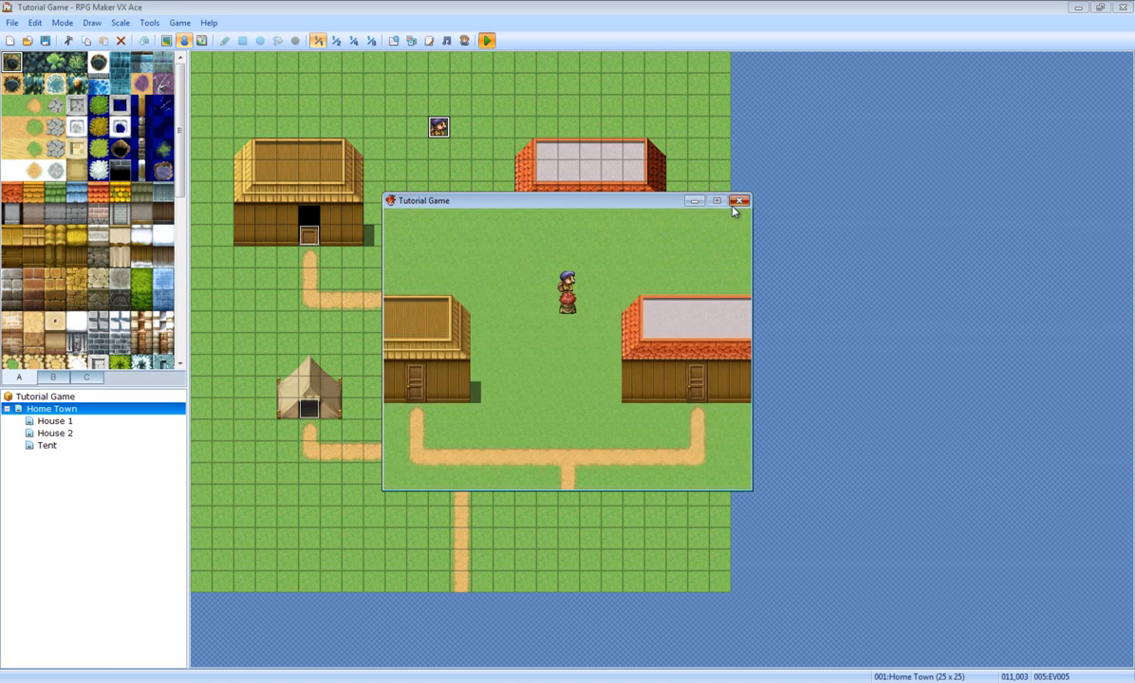
pyautogui.click(741, 202)
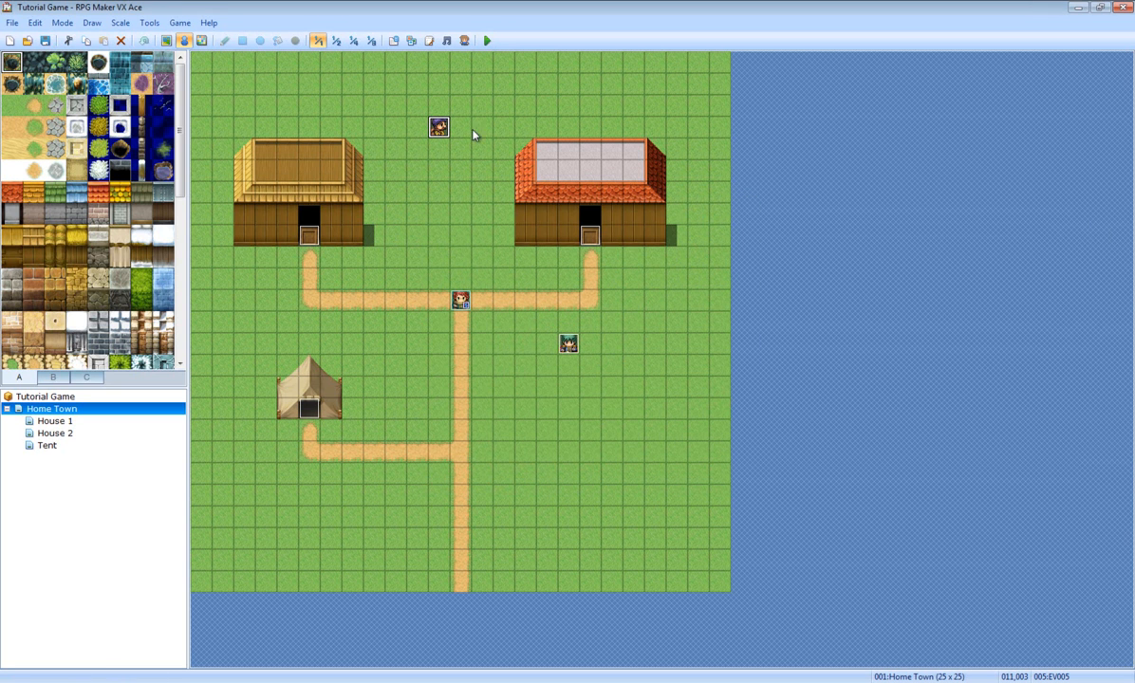
# Step: Save the project and create a new event on the empty cell left of the path
pyautogui.click(45, 41)
pyautogui.rightClick(442, 129)
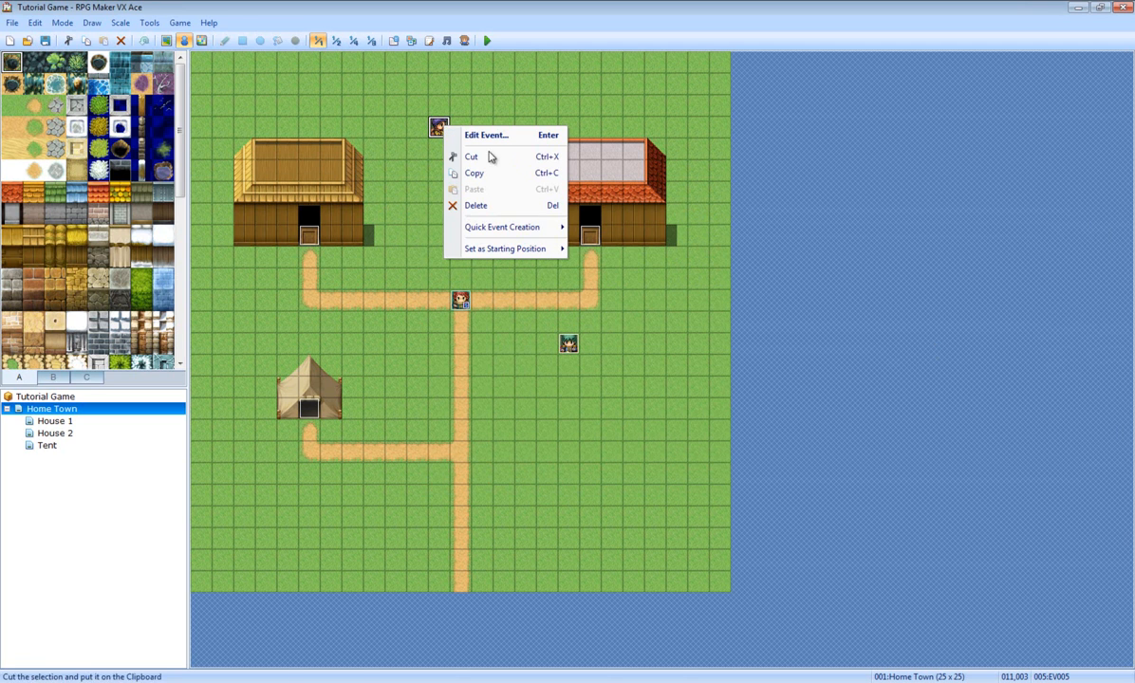
pyautogui.rightClick(394, 372)
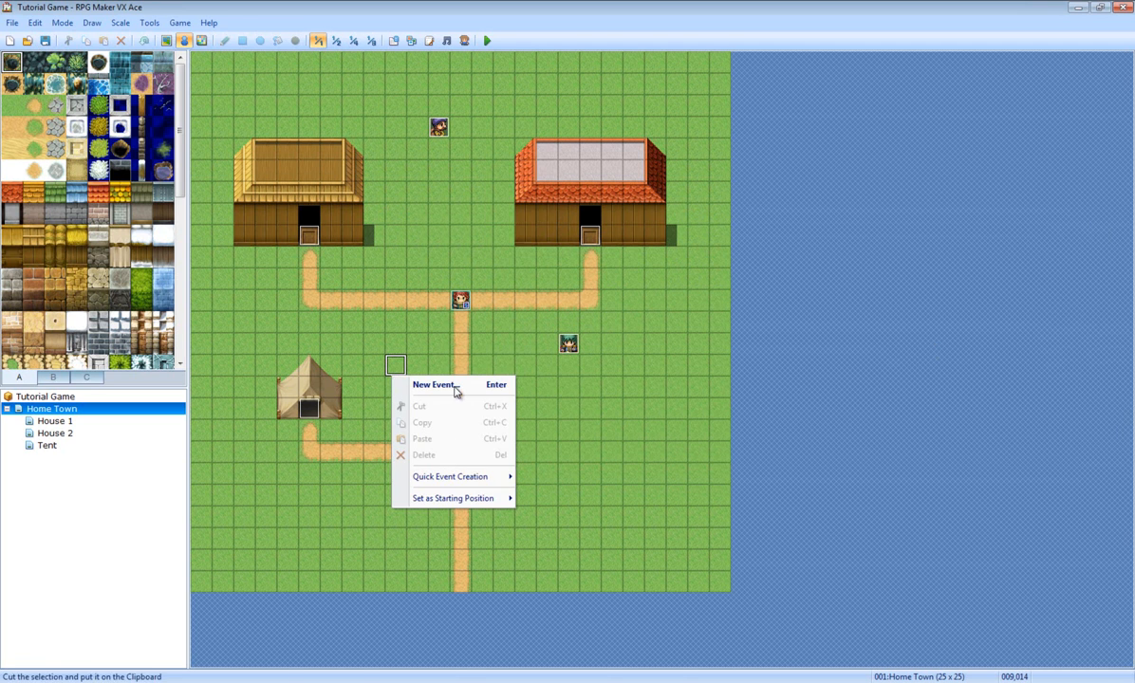
pyautogui.click(443, 386)
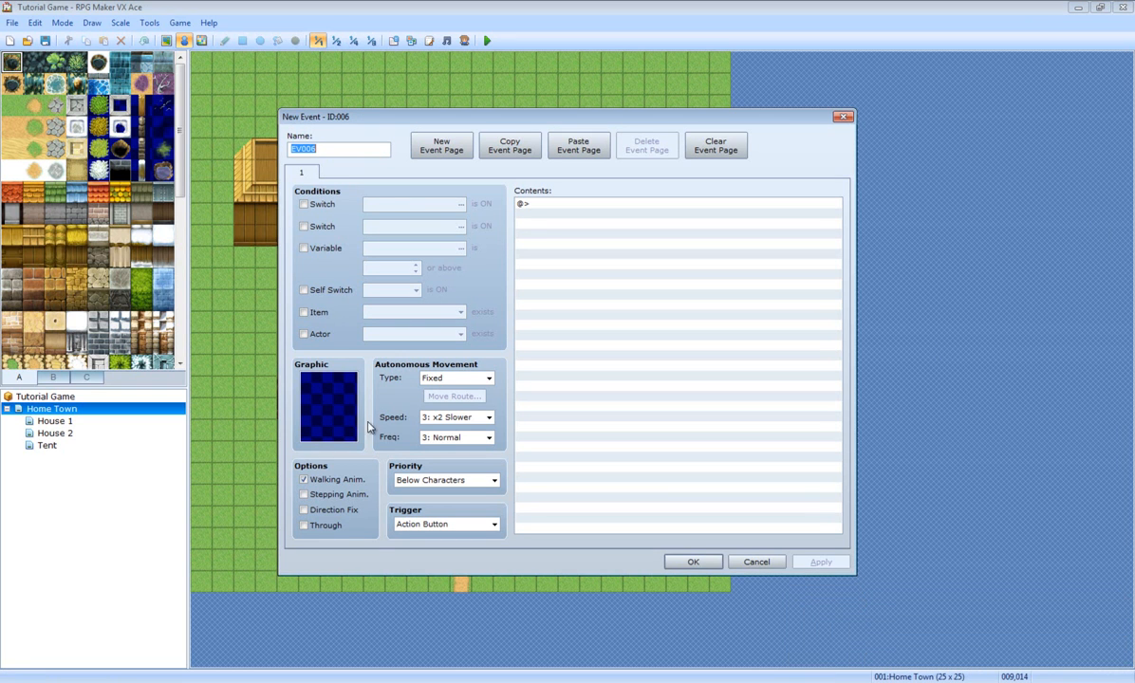
# Step: Give EV006 the green-haired Actor1 character graphic and bring up the Event Commands list
pyautogui.click(305, 205)
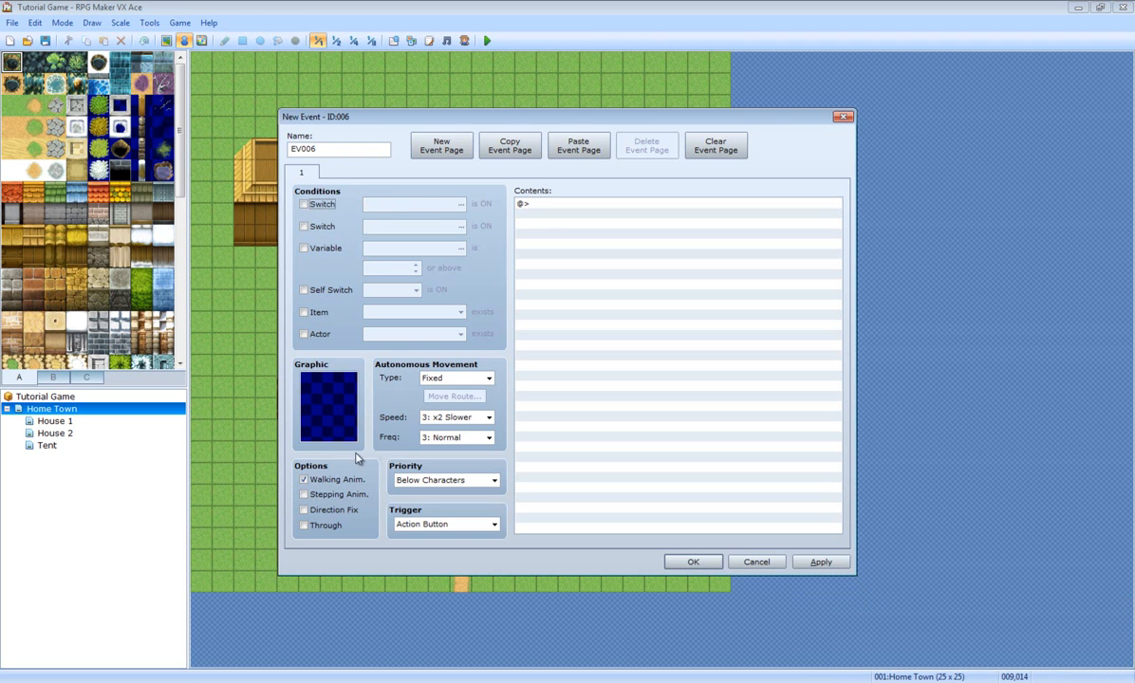
pyautogui.doubleClick(320, 403)
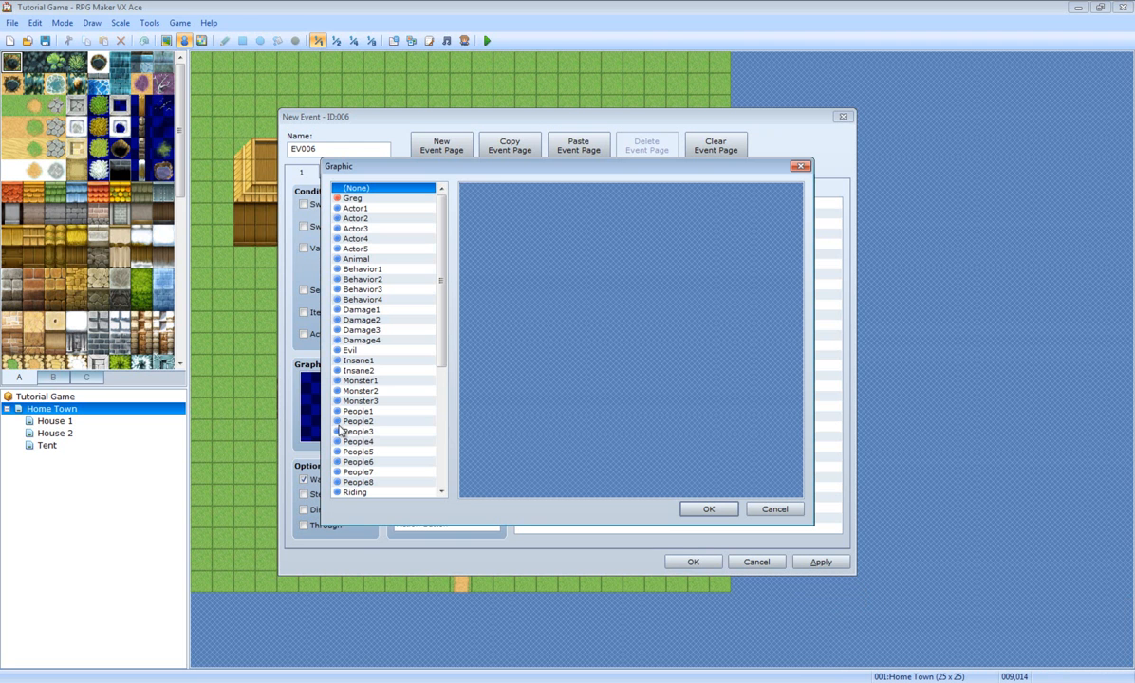
pyautogui.click(358, 350)
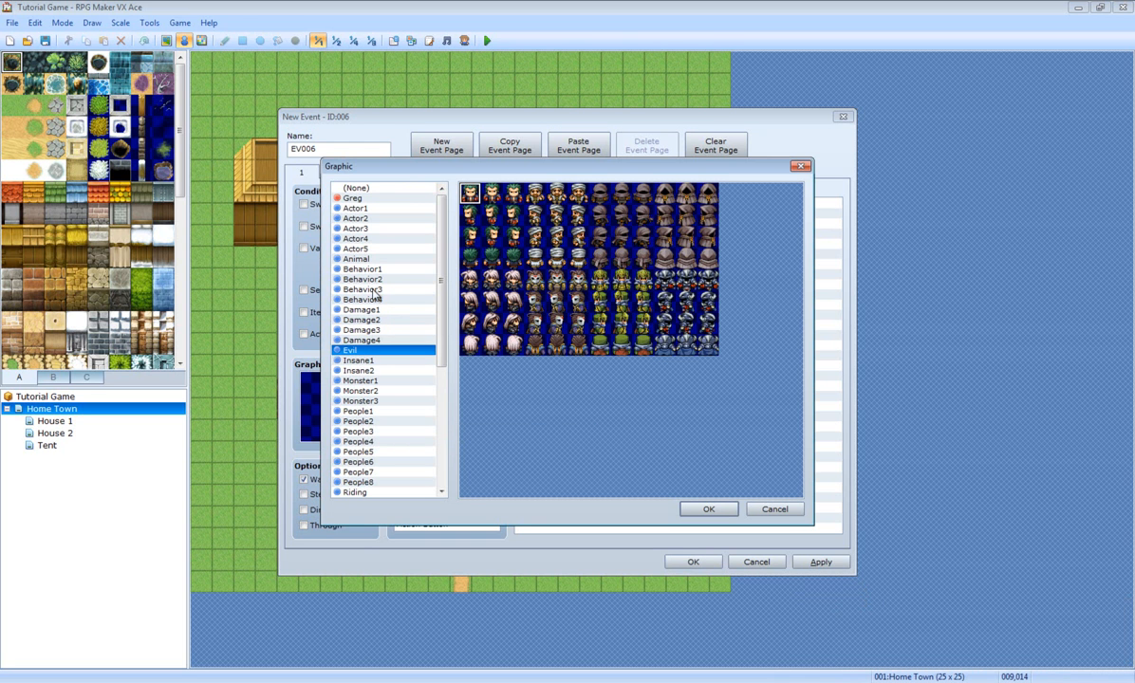
pyautogui.click(350, 268)
pyautogui.click(373, 281)
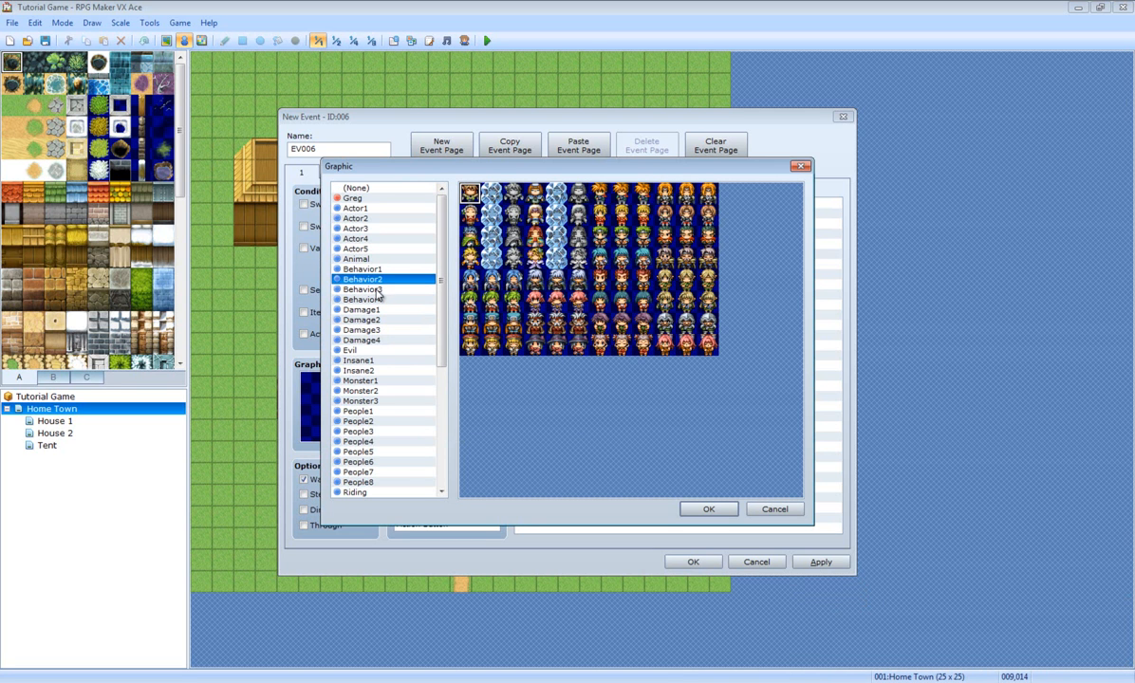
pyautogui.click(377, 290)
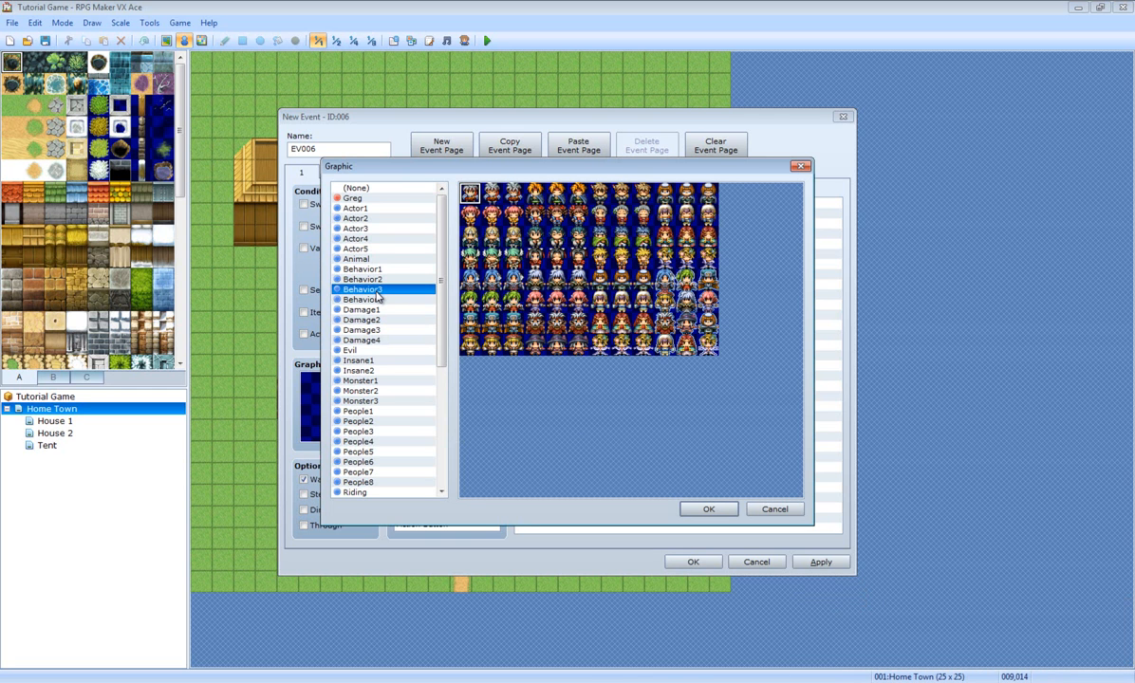
pyautogui.click(355, 217)
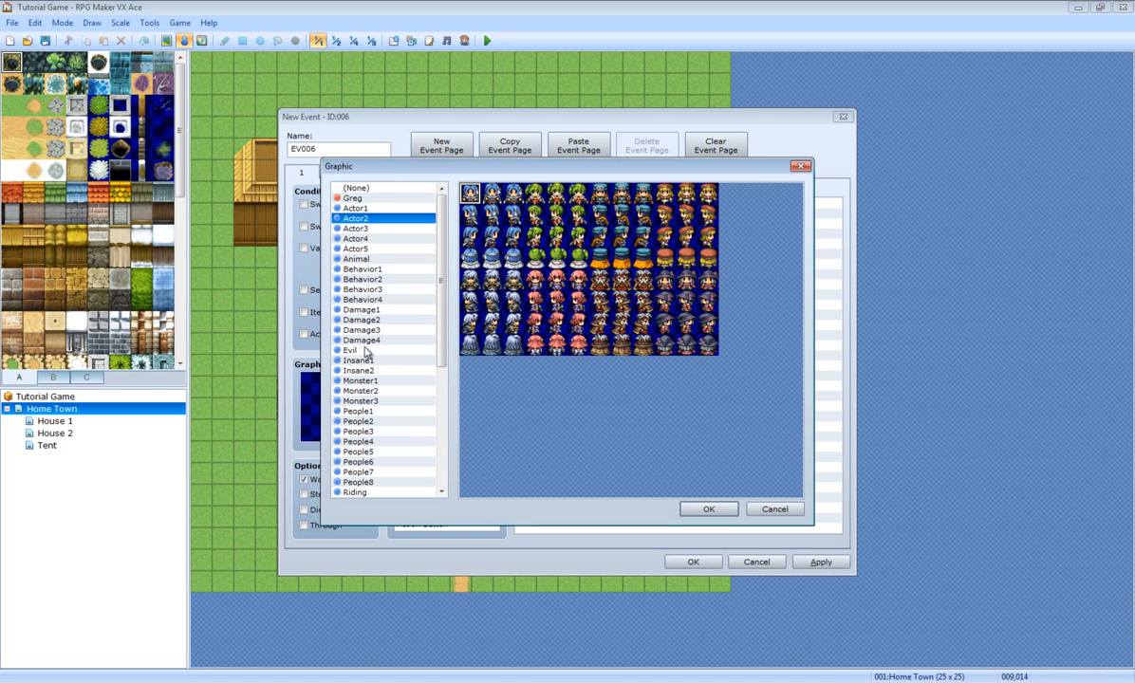
pyautogui.click(338, 208)
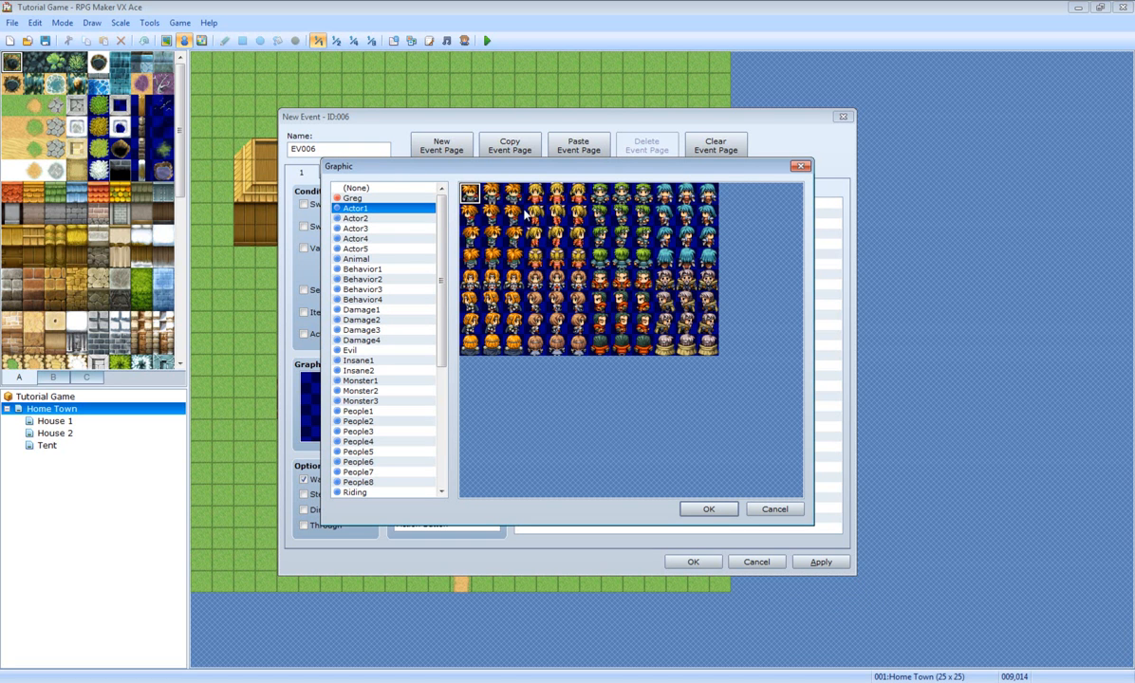
pyautogui.doubleClick(601, 202)
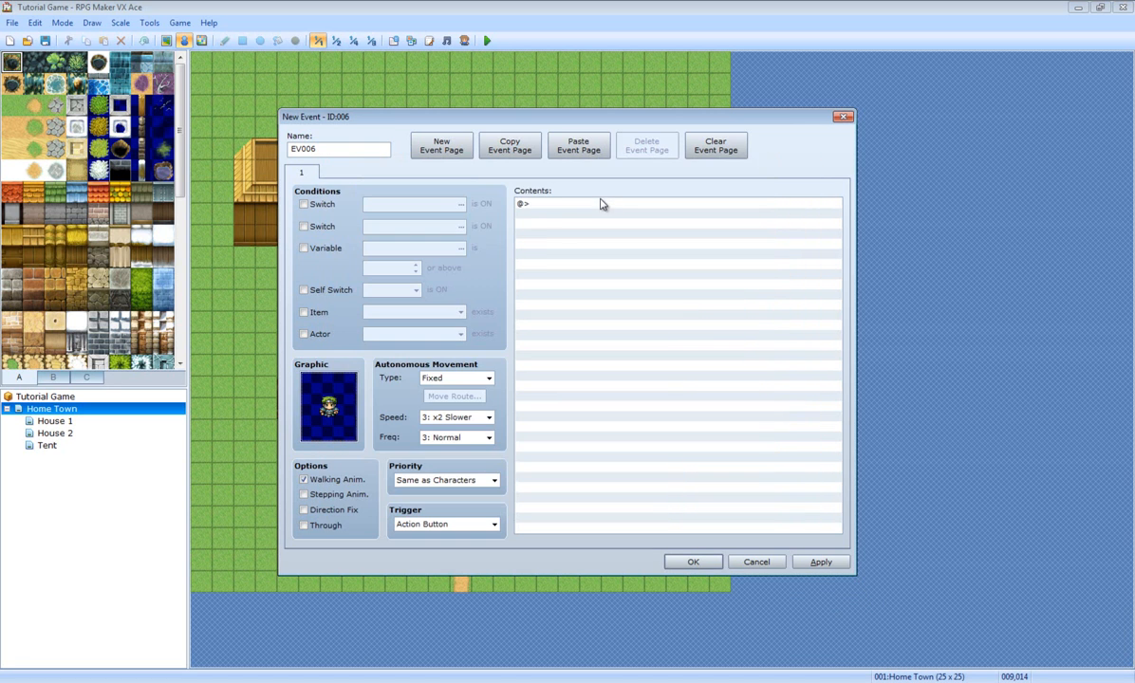
pyautogui.moveTo(503, 116); pyautogui.dragTo(659, 86)
pyautogui.doubleClick(717, 177)
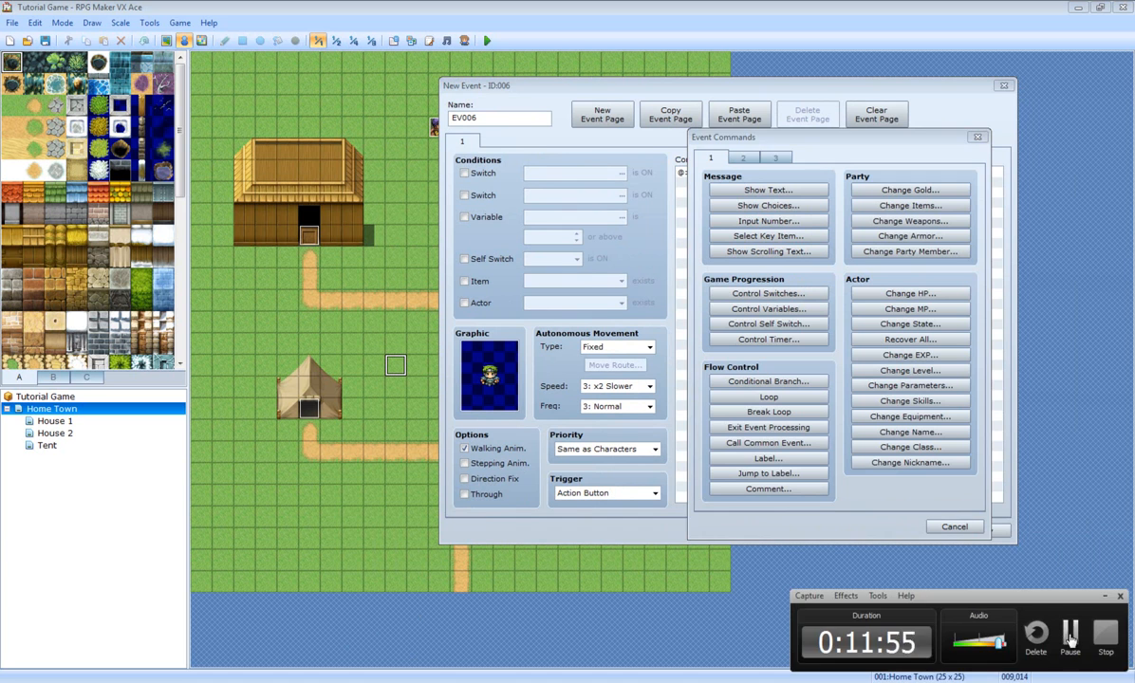
# Step: Start a Show Scrolling Text message, 'This Text Is Moving And It Is Really Cool', and preview it
pyautogui.click(788, 253)
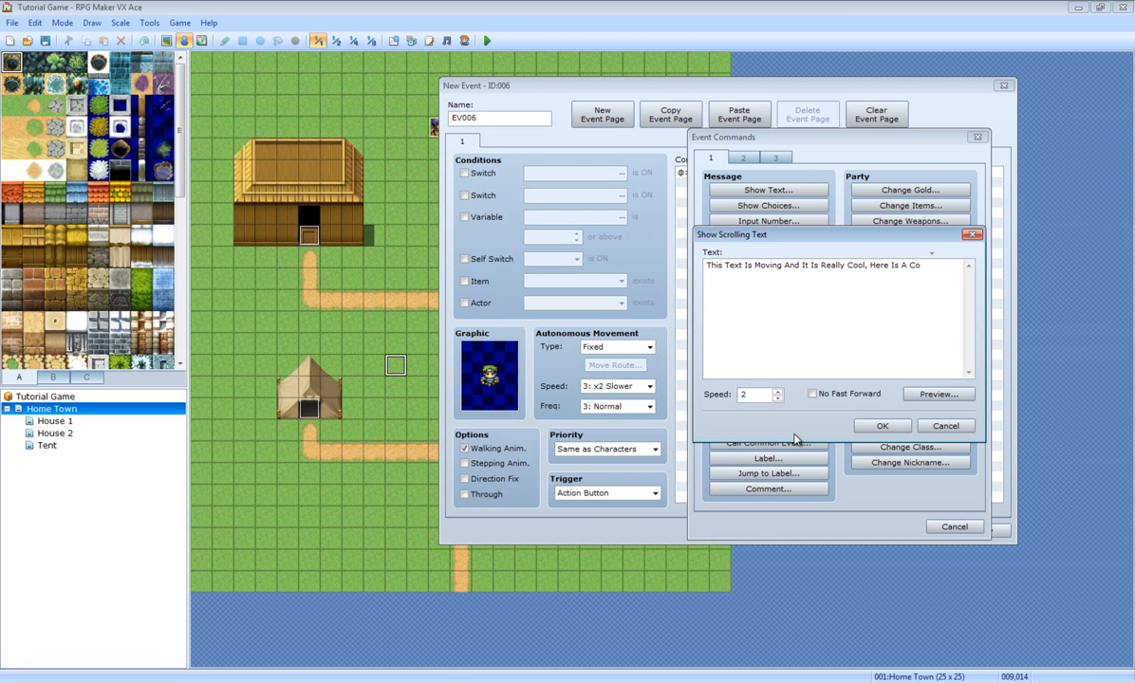
pyautogui.write('7265827499291747659011647489290190')
pyautogui.press('Return')
pyautogui.click(933, 394)
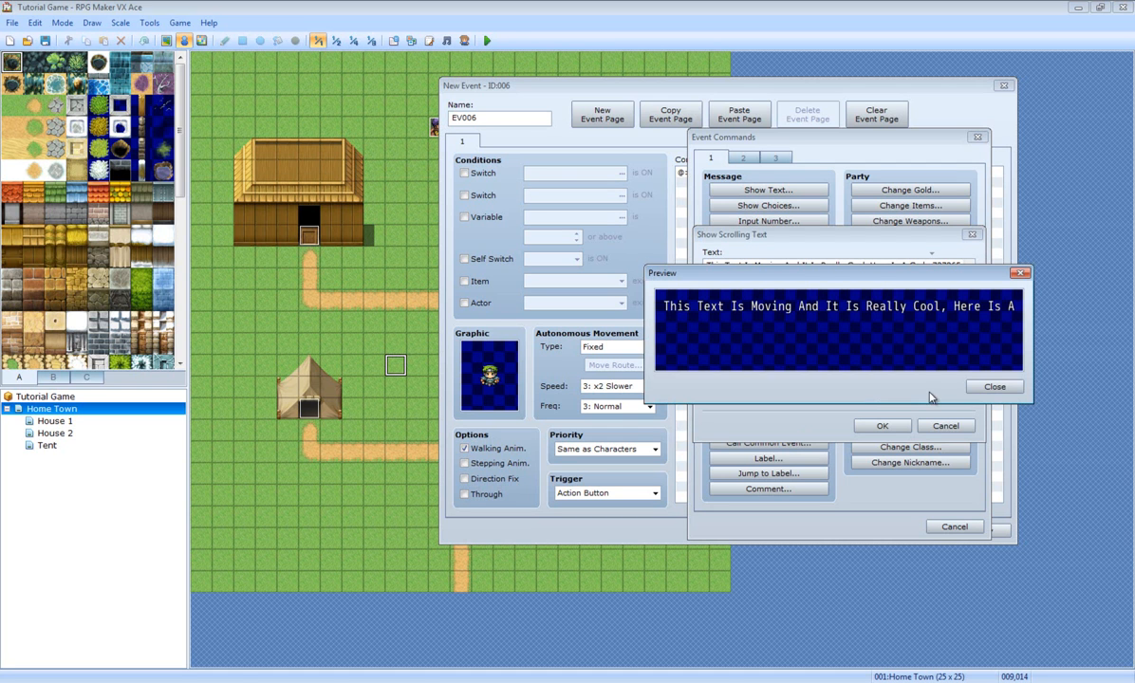
pyautogui.click(992, 392)
# Step: Rework the message's lines and extra text, then preview the scrolling text again
pyautogui.click(962, 265)
pyautogui.write('82749929174765901164748929019045')
pyautogui.moveTo(975, 263); pyautogui.dragTo(950, 269)
pyautogui.press('Return')
pyautogui.press('BackSpace')
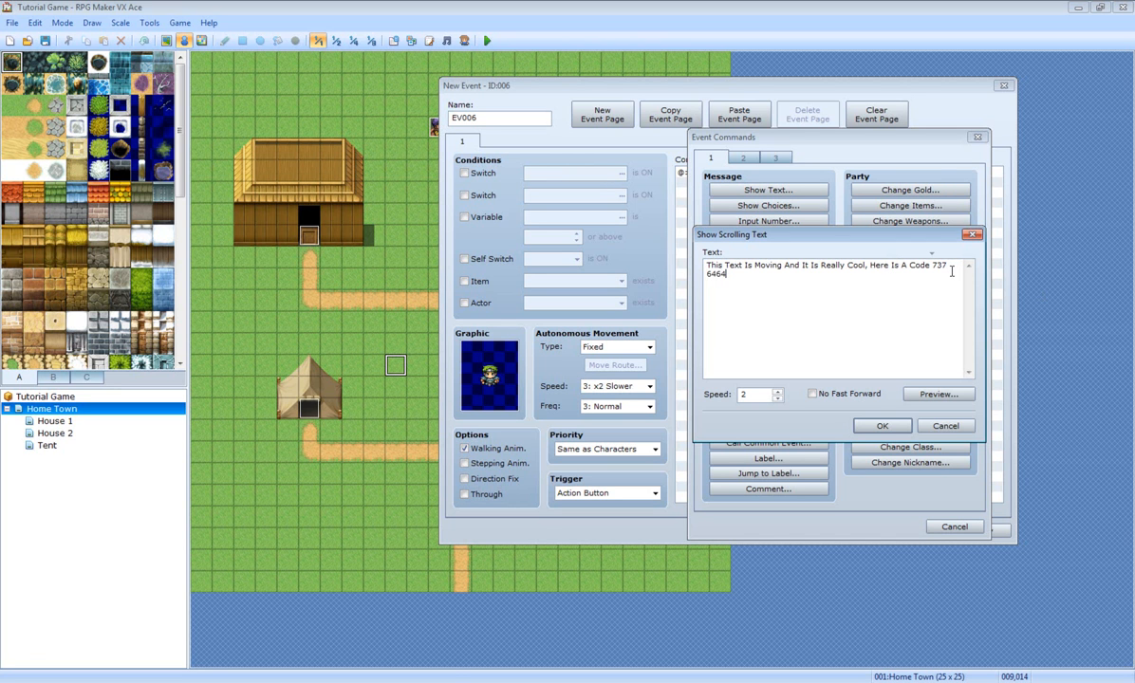
pyautogui.write('646446467666666666666666666666666666666')
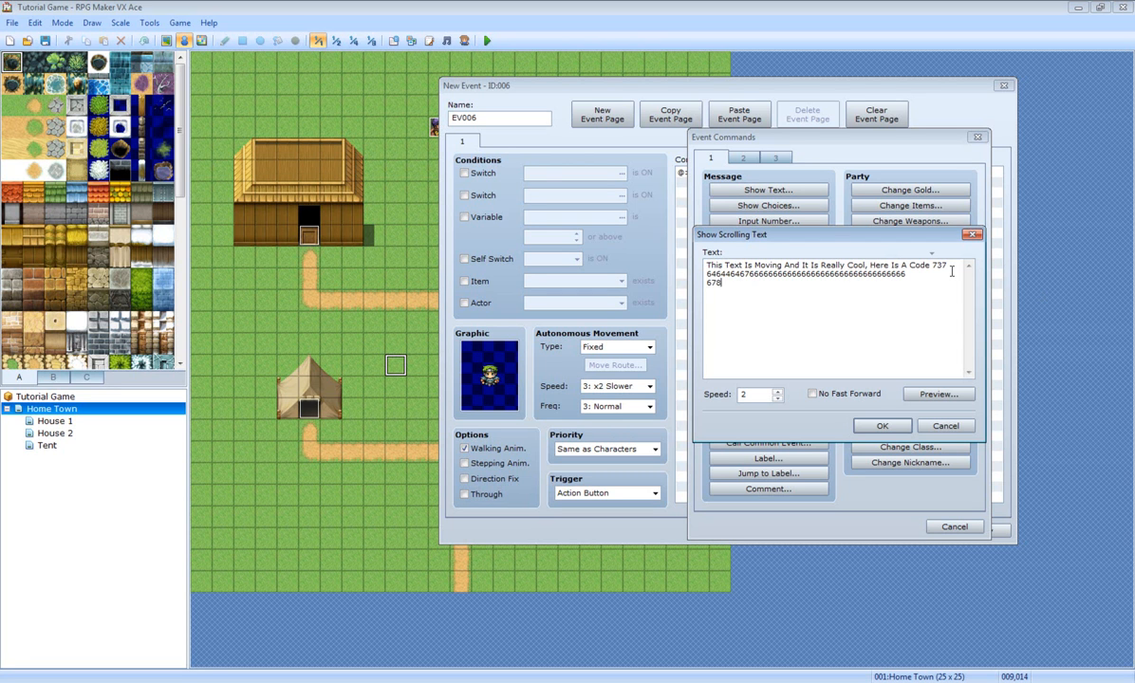
pyautogui.write('666 678777777777777777777777777777777777 7777777')
pyautogui.write('777777777777777777777777 77777777777777777')
pyautogui.write('777777777777777777777777777777777777')
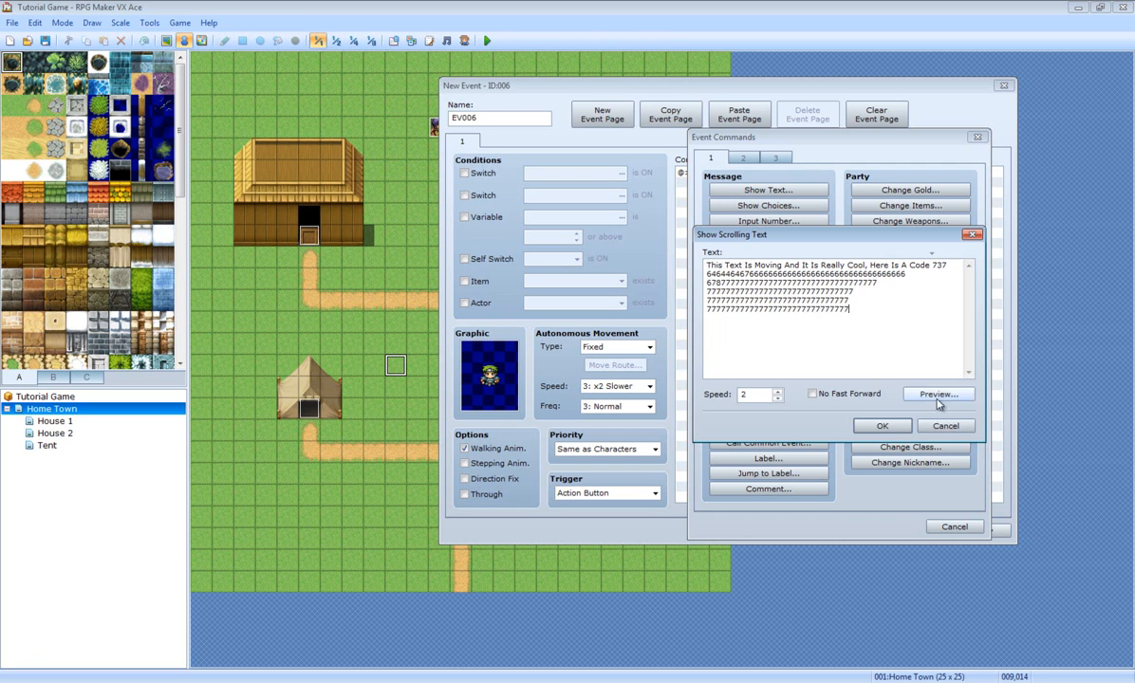
pyautogui.click(938, 394)
pyautogui.moveTo(812, 257); pyautogui.dragTo(656, 232)
pyautogui.click(844, 379)
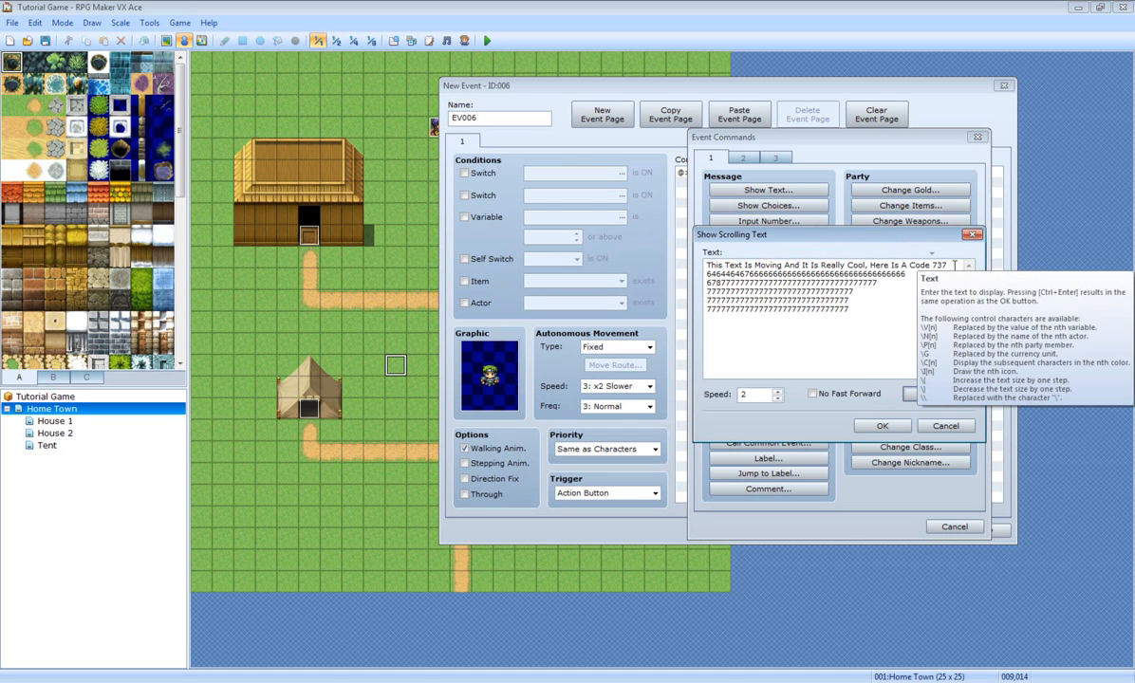
# Step: Set the scroll speed to 5, preview it, and save the command into EV006
pyautogui.press('Tab')
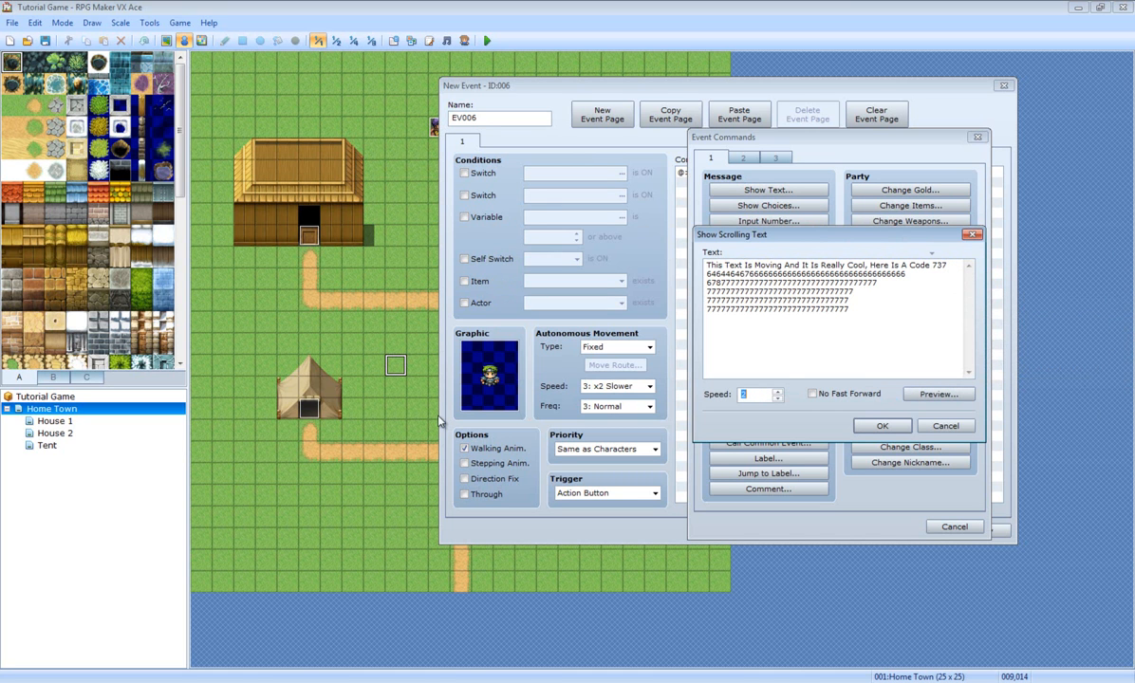
pyautogui.write('5')
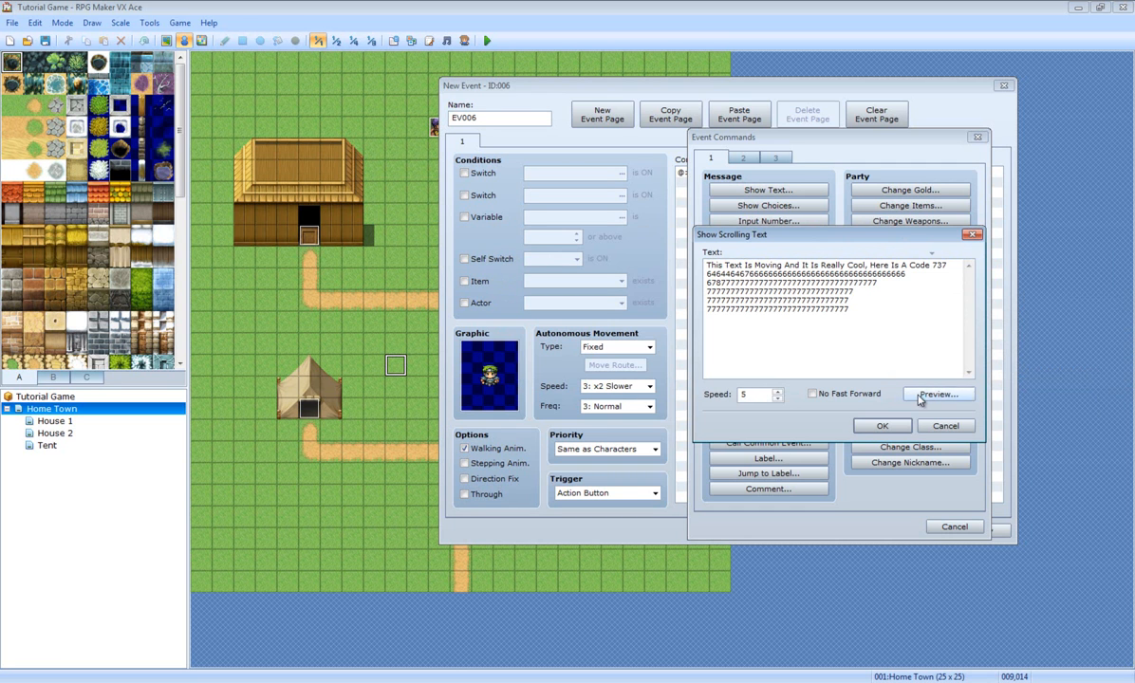
pyautogui.click(935, 394)
pyautogui.click(995, 402)
pyautogui.click(882, 426)
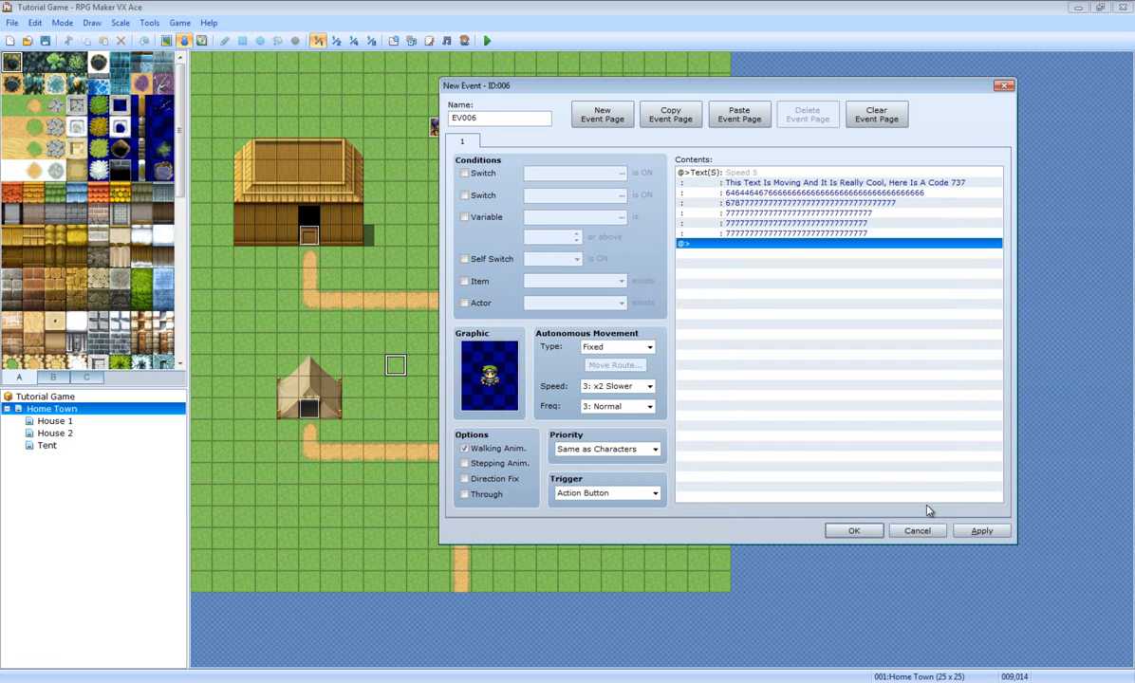
pyautogui.click(986, 530)
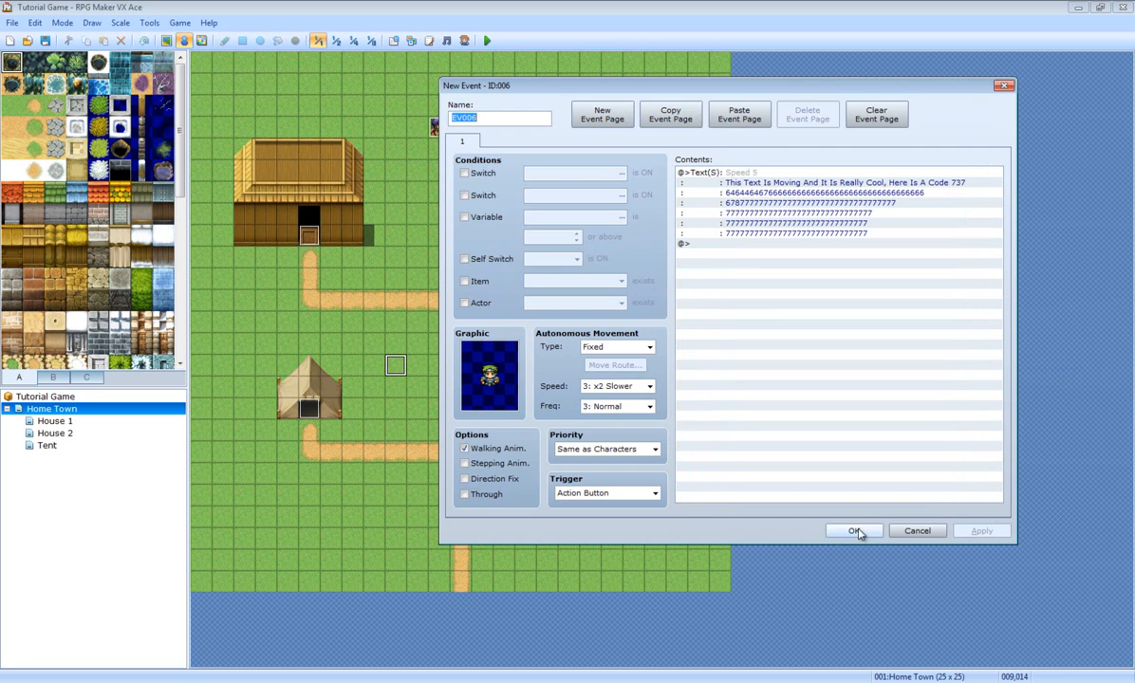
pyautogui.click(853, 530)
# Step: Save and playtest, walking to the new NPC to watch the scrolling text
pyautogui.click(484, 42)
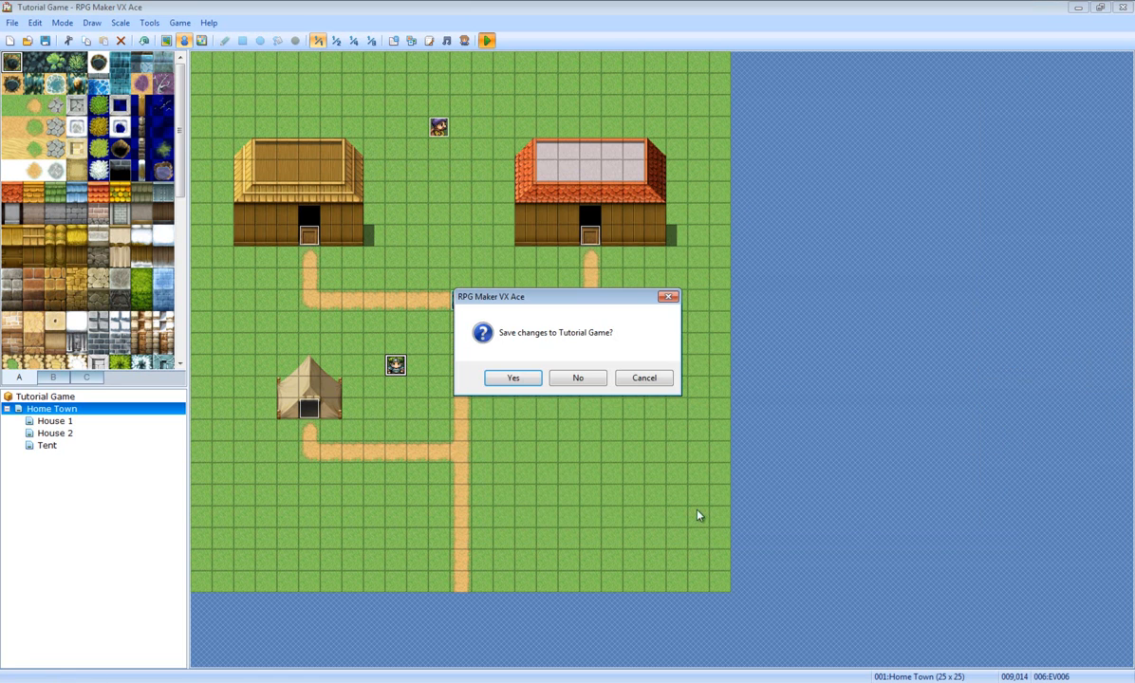
pyautogui.click(513, 378)
pyautogui.press('Return')
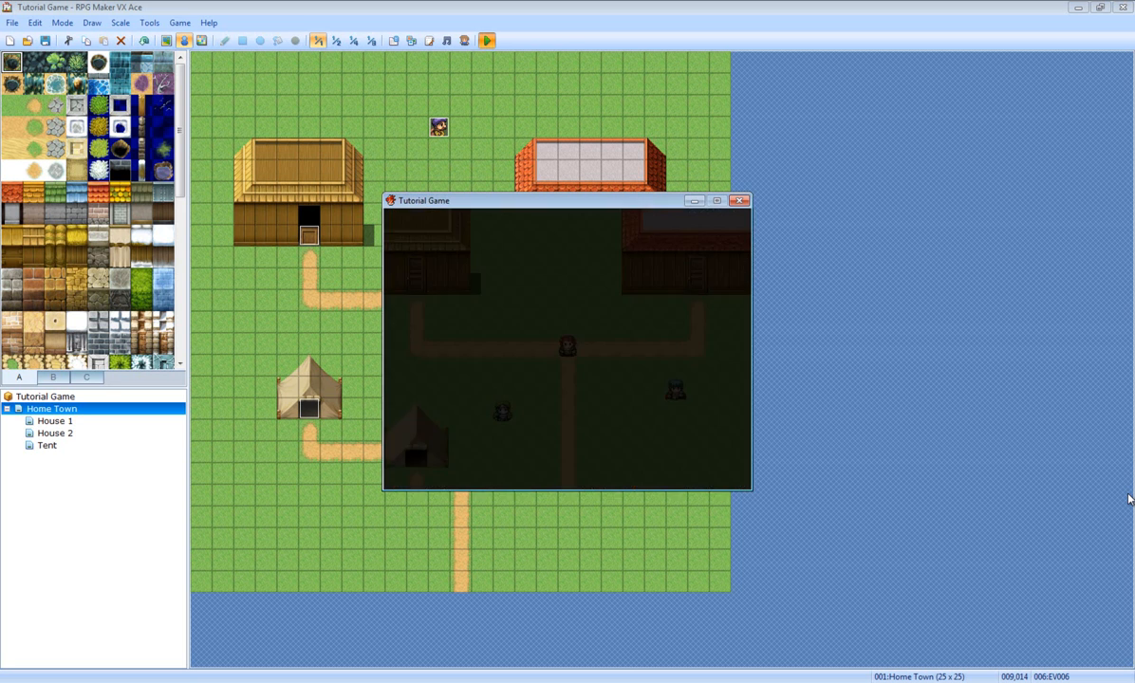
pyautogui.press('Left')
pyautogui.press('Left')
pyautogui.press('Left')
pyautogui.press('Down')
pyautogui.press('Down')
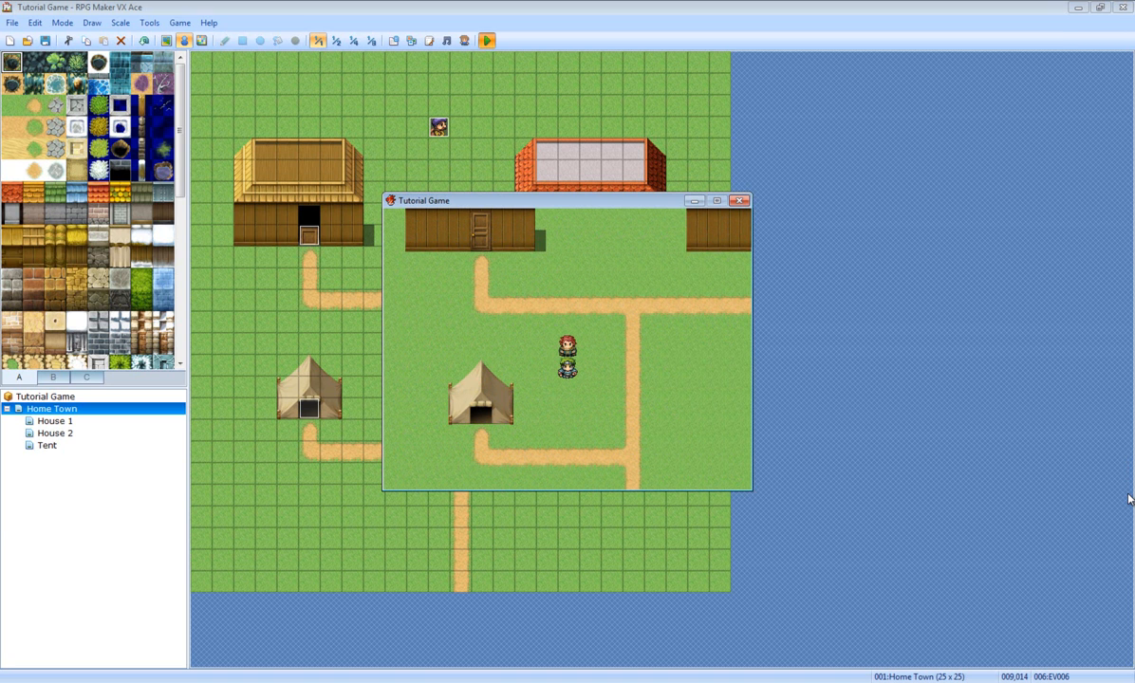
pyautogui.click(740, 201)
# Step: Reopen the new NPC event EV006 and confirm it with OK
pyautogui.rightClick(395, 368)
pyautogui.press('Return')
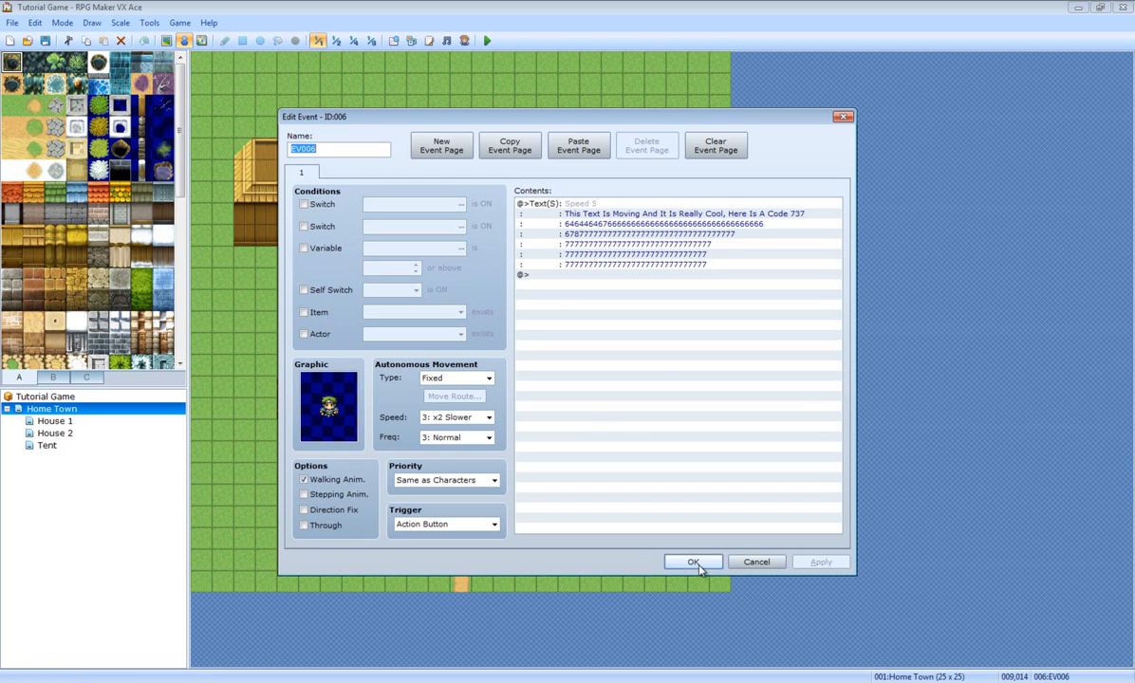
pyautogui.click(693, 562)
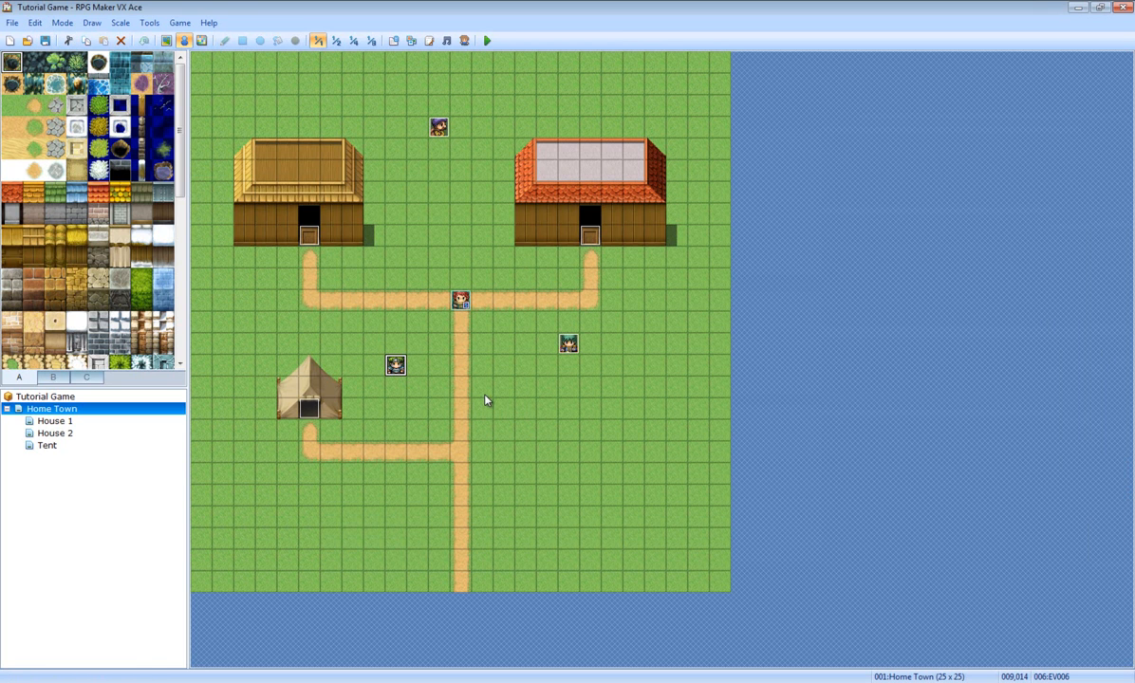
# Step: Create a new event EV007 on an empty Home Town tile
pyautogui.rightClick(522, 470)
pyautogui.click(570, 482)
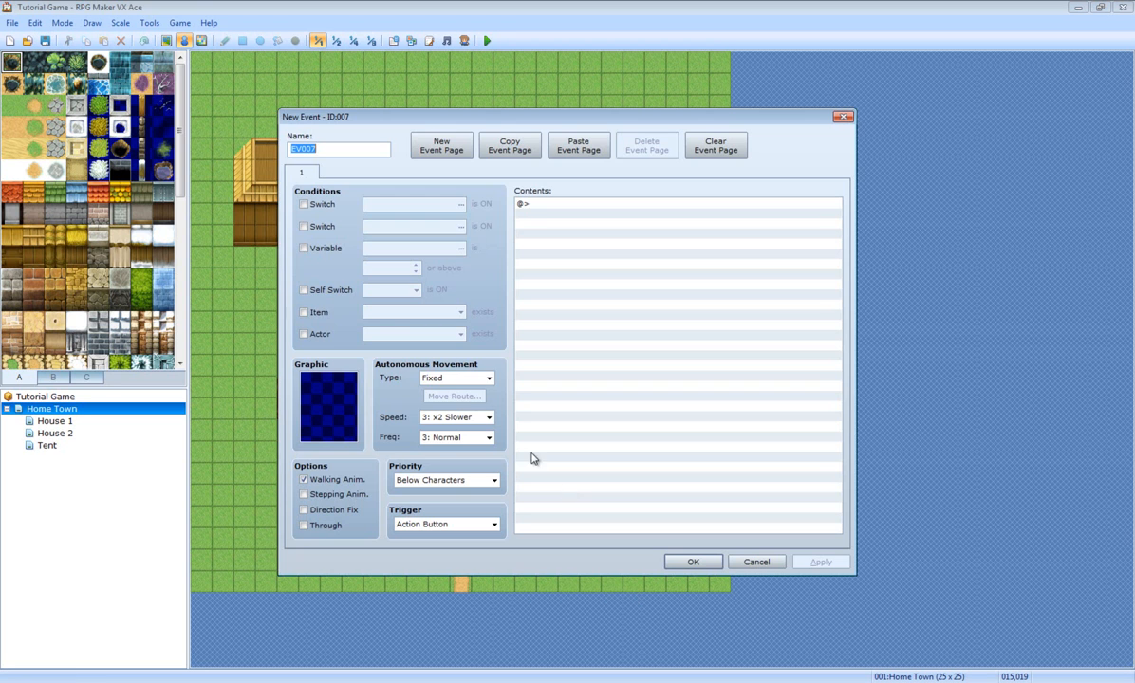
pyautogui.doubleClick(323, 391)
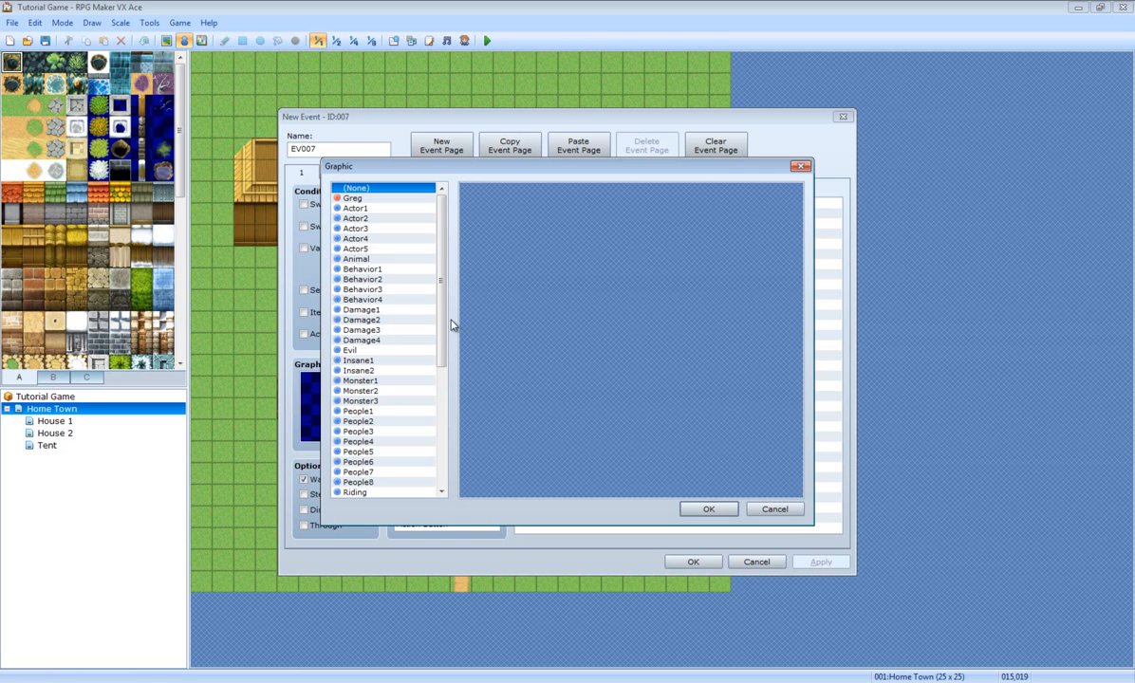
pyautogui.moveTo(438, 309); pyautogui.dragTo(776, 527)
pyautogui.click(774, 514)
# Step: Give EV007 the red orb graphic from the !Other1 sprite sheet
pyautogui.doubleClick(296, 382)
pyautogui.moveTo(443, 299); pyautogui.dragTo(438, 430)
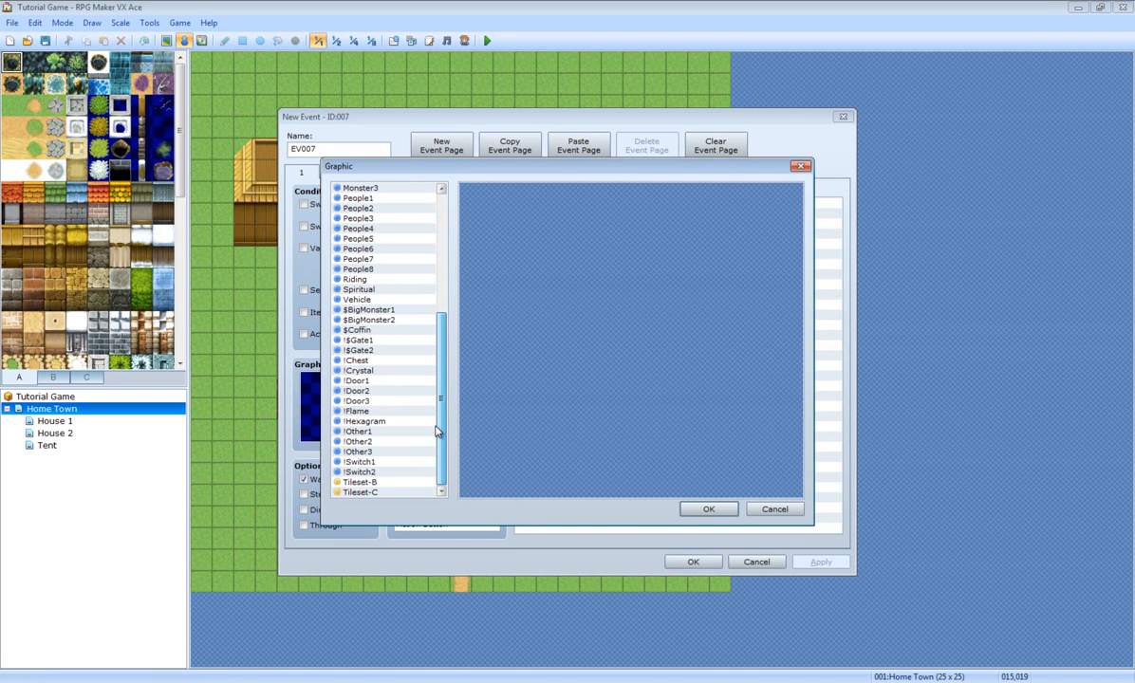
pyautogui.click(360, 433)
pyautogui.click(361, 453)
pyautogui.click(361, 442)
pyautogui.click(361, 432)
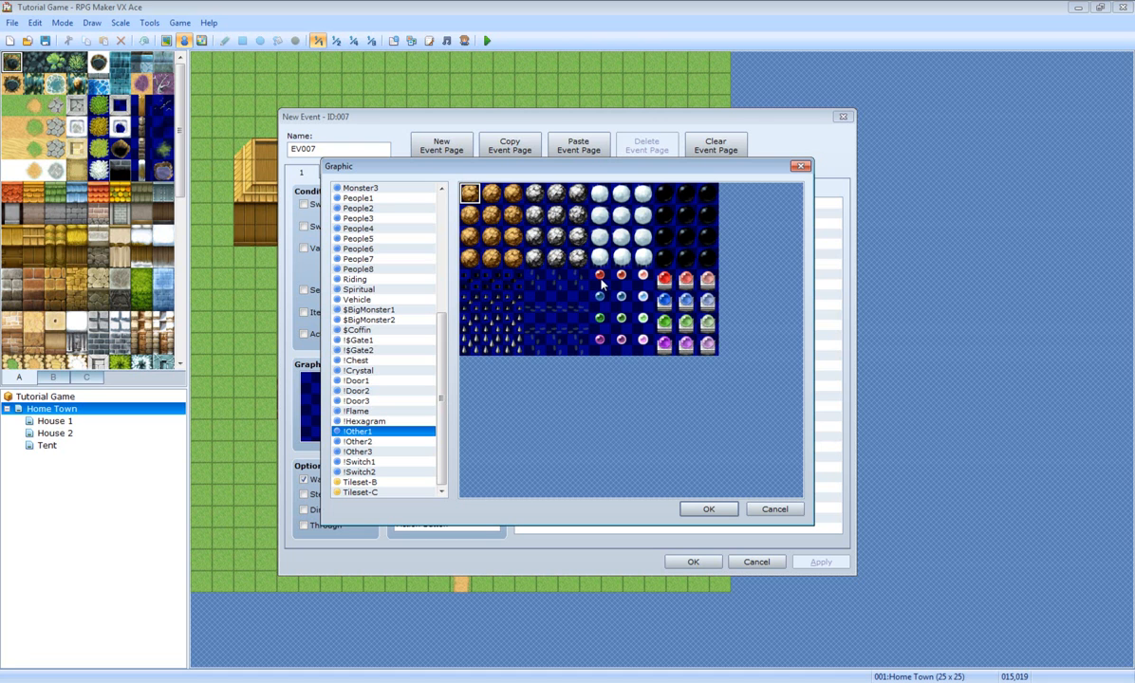
pyautogui.doubleClick(600, 277)
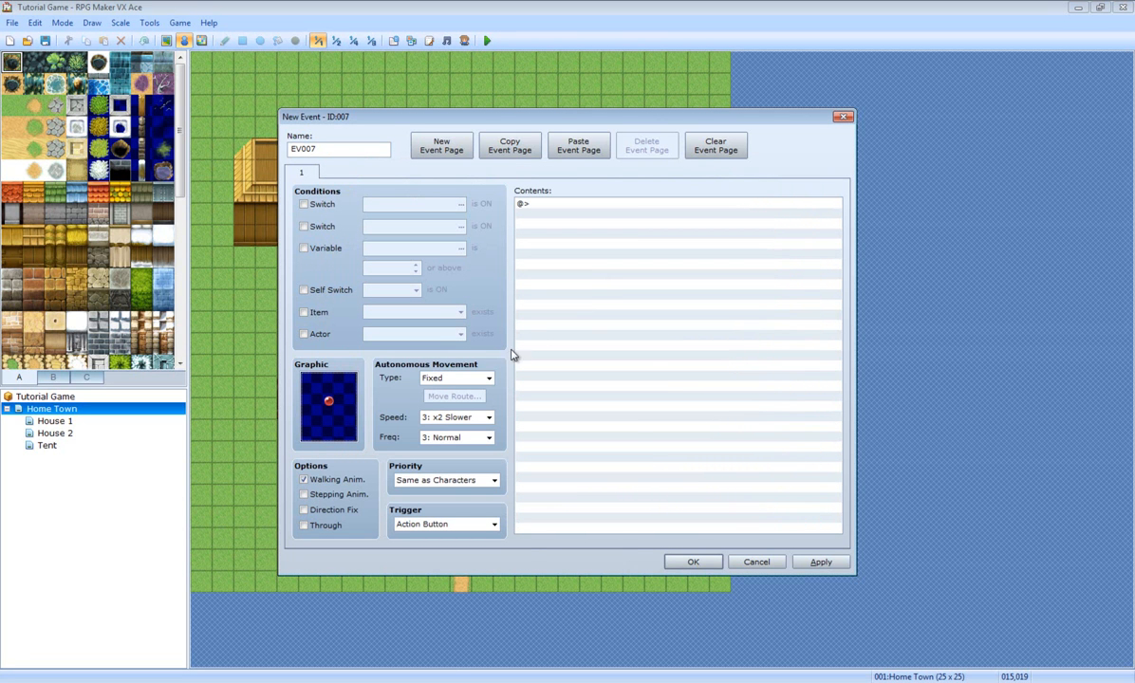
pyautogui.doubleClick(596, 207)
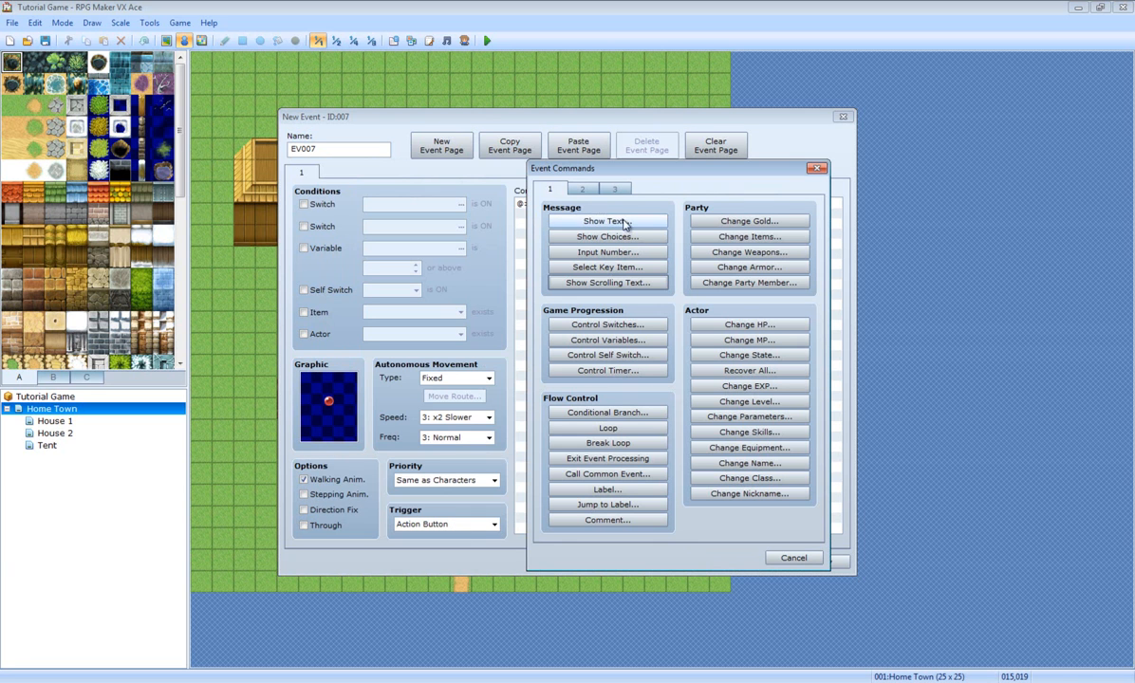
# Step: Add a Show Text message 'Found Potion' to EV007
pyautogui.click(628, 223)
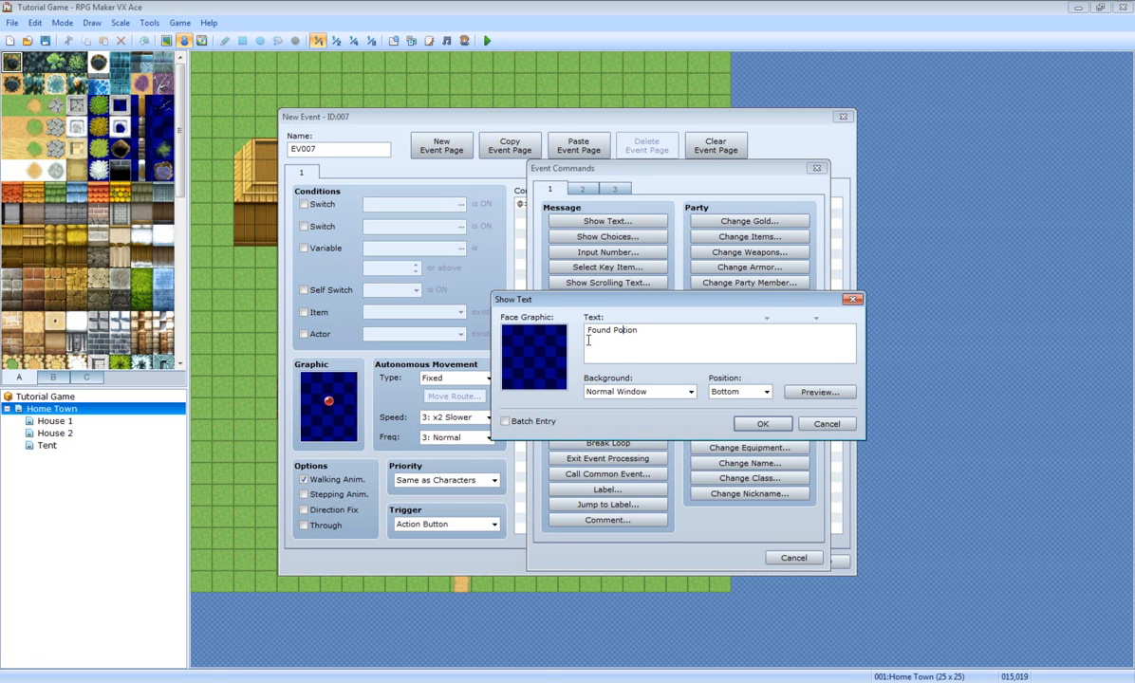
pyautogui.click(804, 393)
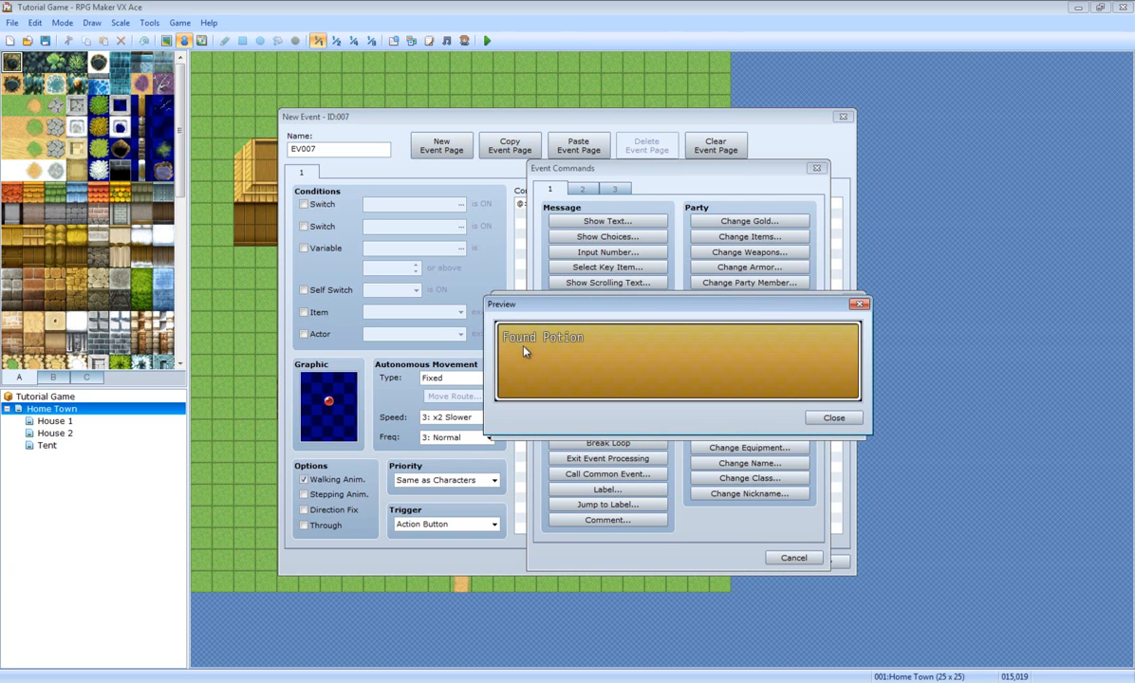
pyautogui.click(834, 418)
pyautogui.click(757, 428)
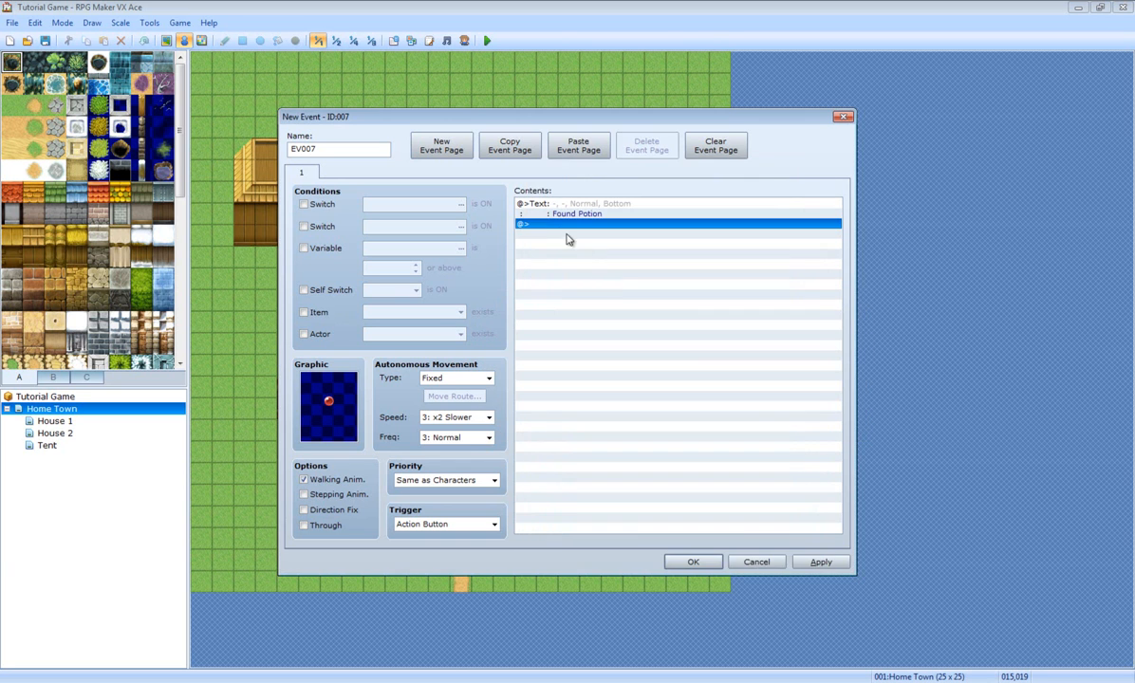
# Step: Add Change Items giving one Potion, followed by an Erase Event command
pyautogui.doubleClick(559, 225)
pyautogui.click(749, 237)
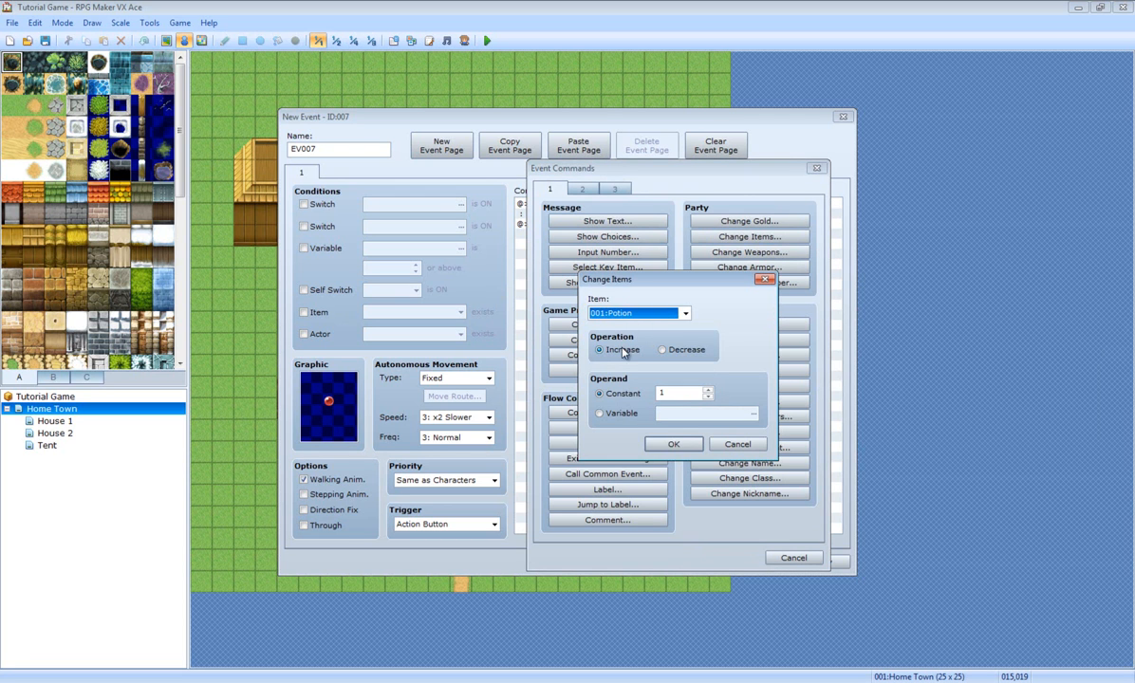
pyautogui.click(674, 444)
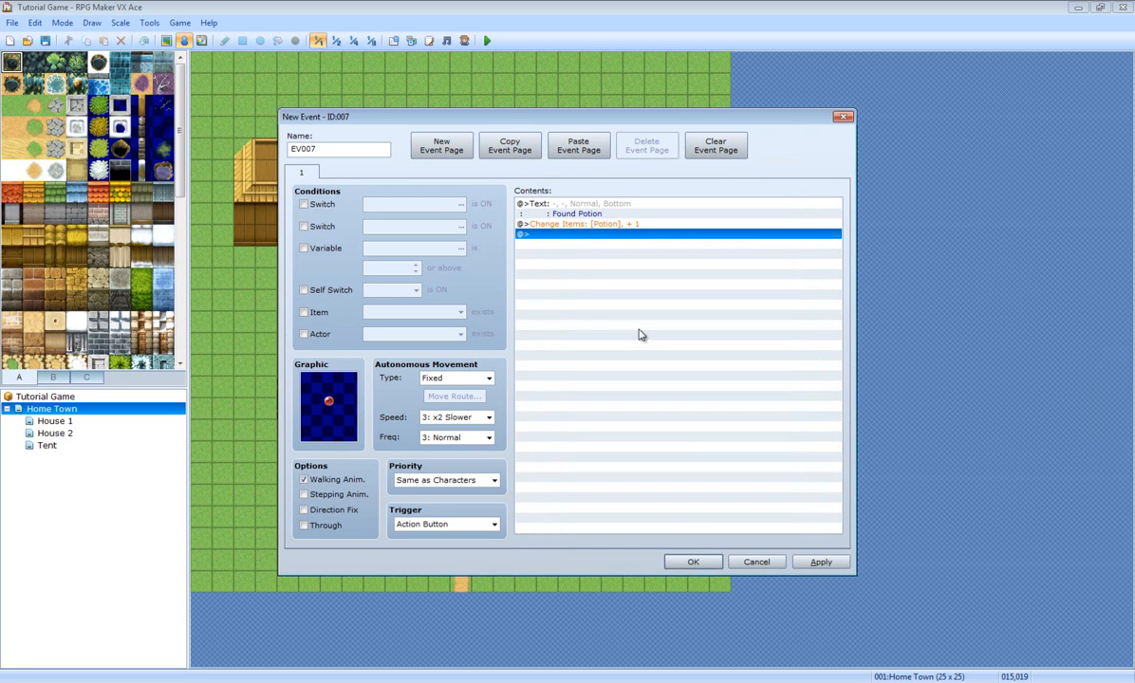
pyautogui.doubleClick(577, 239)
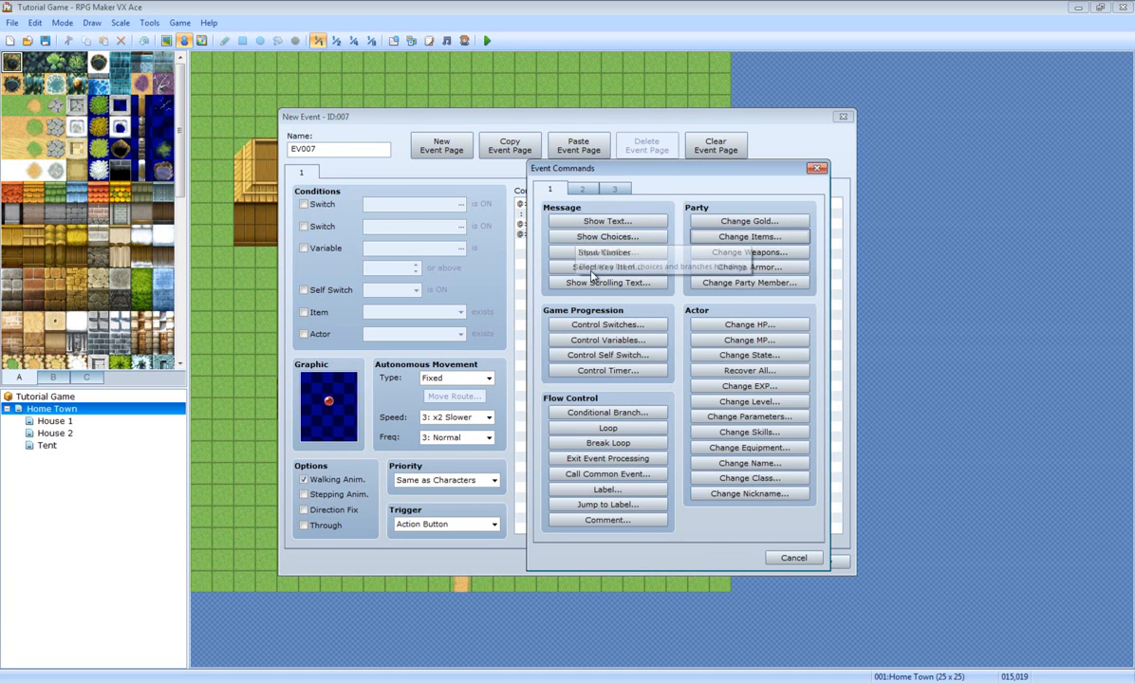
pyautogui.click(579, 191)
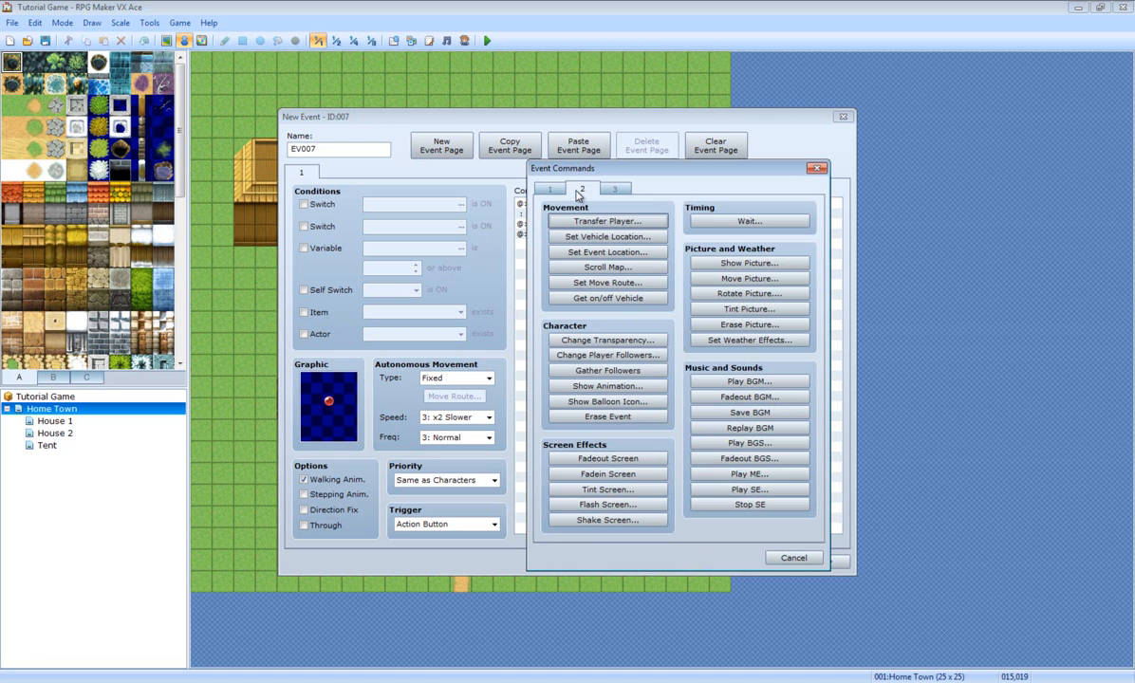
pyautogui.click(589, 417)
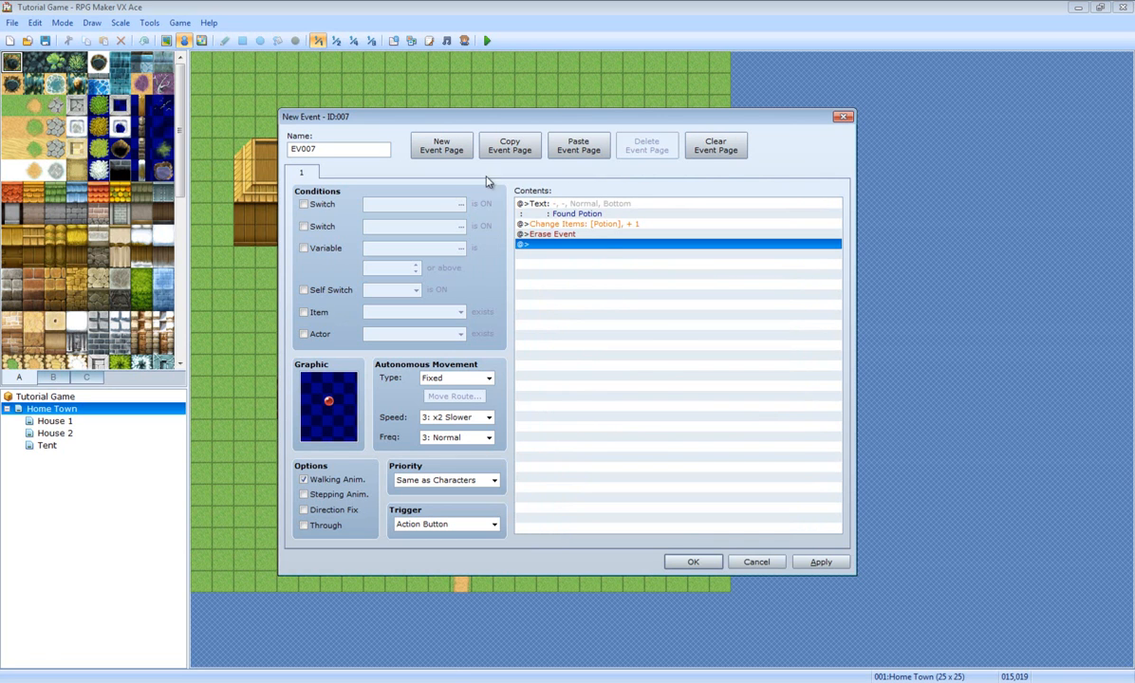
# Step: Add a Control Self Switch command turning self switch A ON
pyautogui.doubleClick(535, 246)
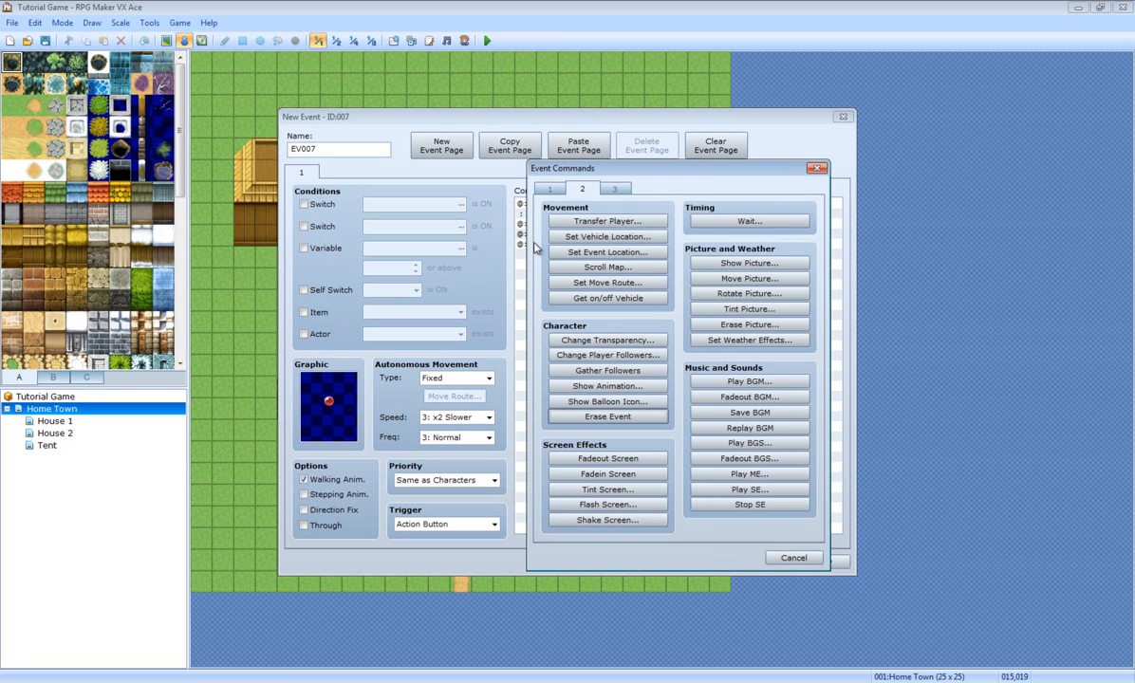
pyautogui.click(550, 190)
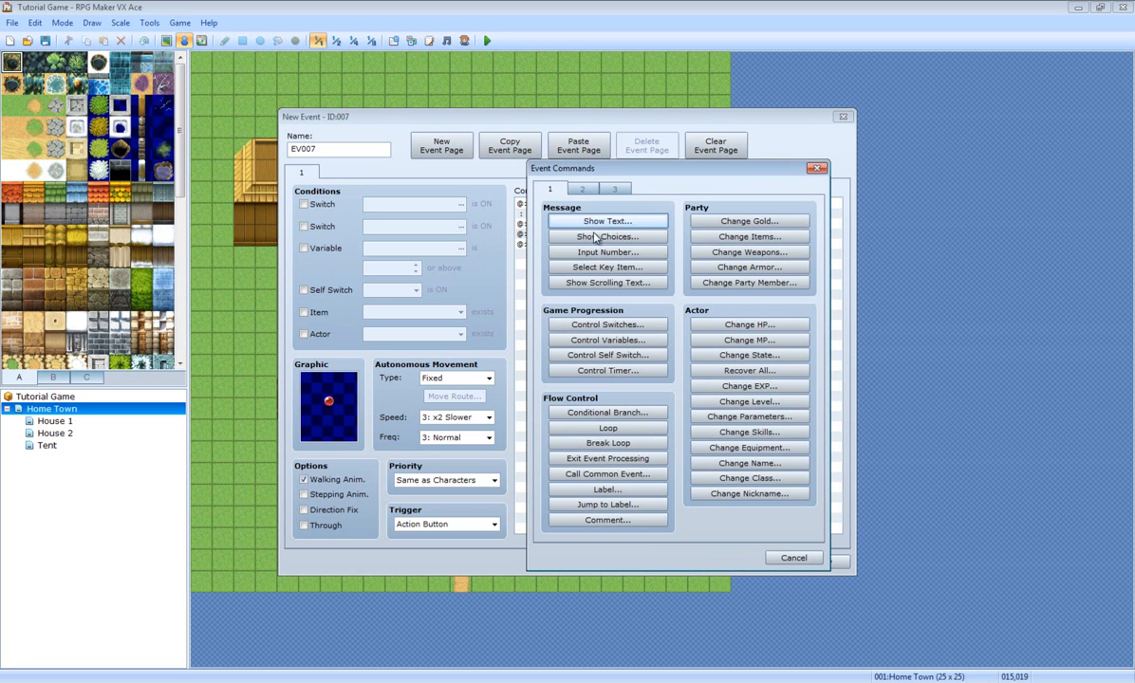
pyautogui.click(610, 358)
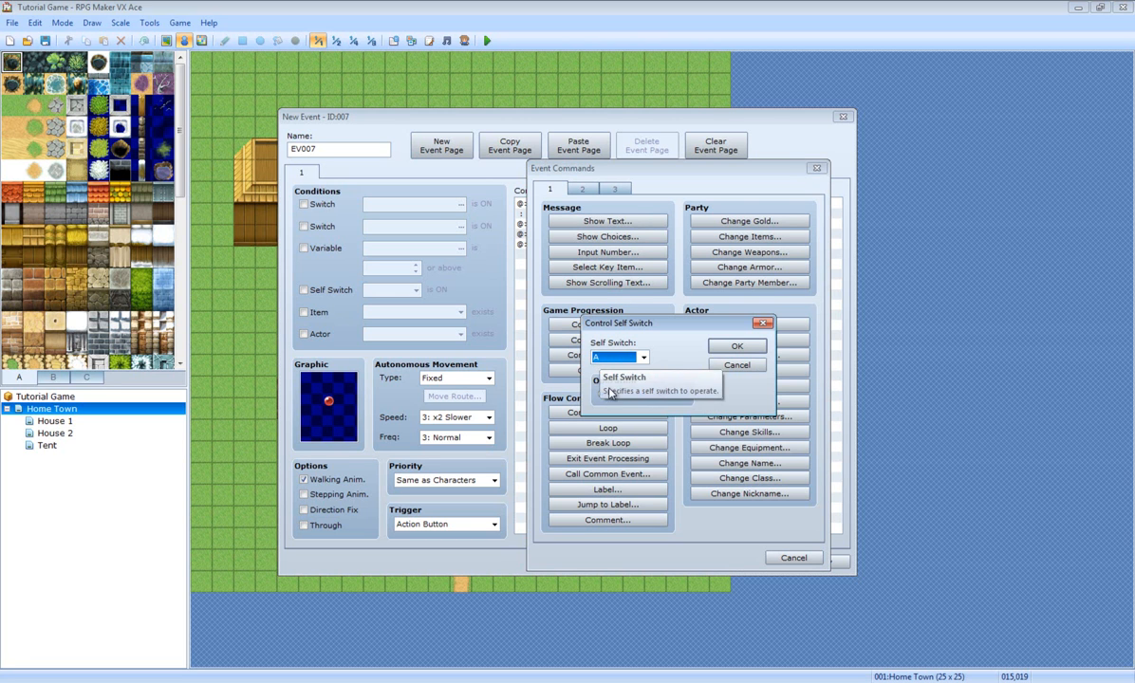
pyautogui.click(729, 347)
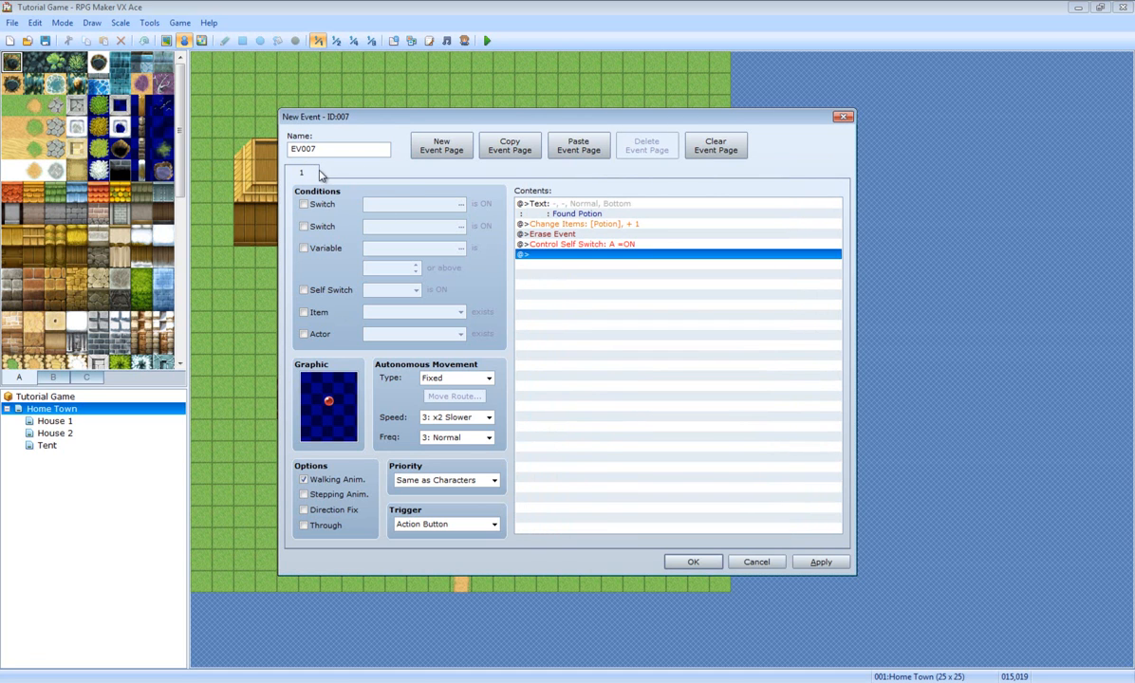
pyautogui.click(441, 145)
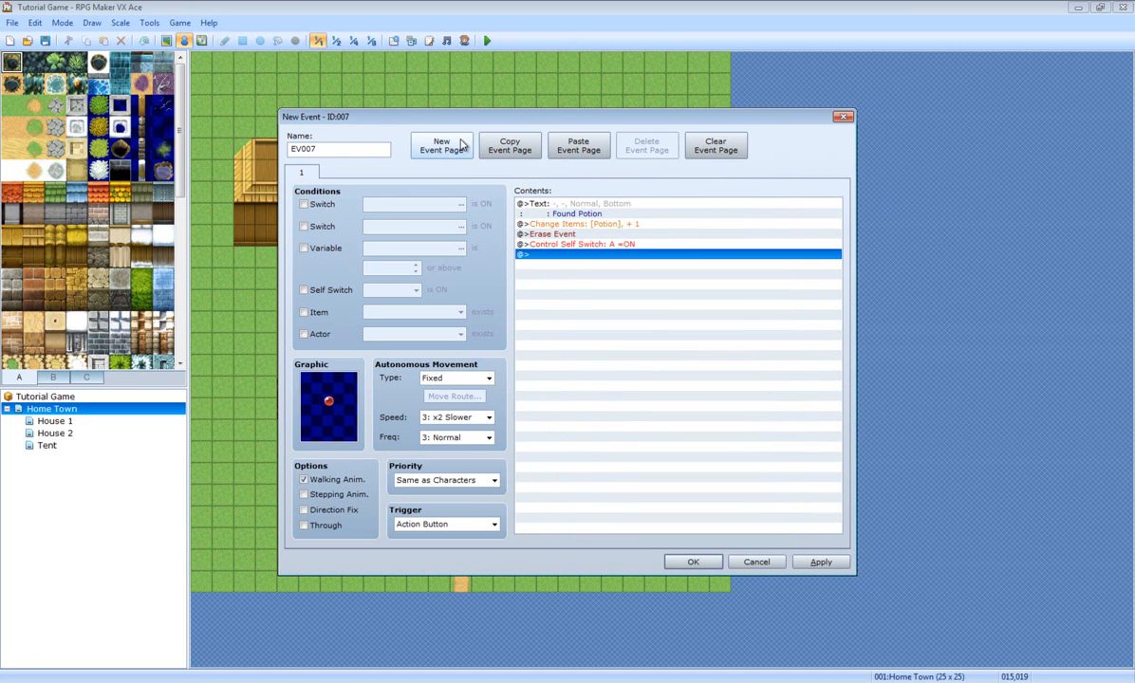
# Step: Keep one empty second page conditioned on self switch A ON, then close EV007
pyautogui.click(442, 145)
pyautogui.click(441, 145)
pyautogui.click(441, 145)
pyautogui.click(442, 145)
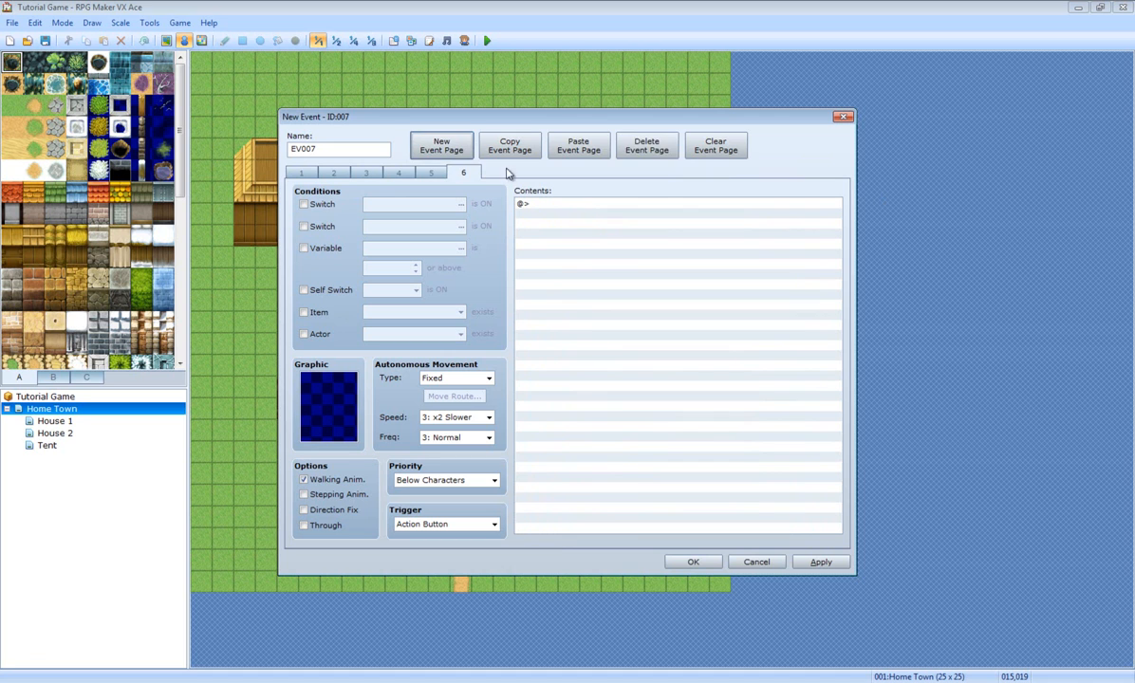
pyautogui.click(655, 150)
pyautogui.click(655, 150)
pyautogui.click(658, 151)
pyautogui.click(660, 152)
pyautogui.click(300, 171)
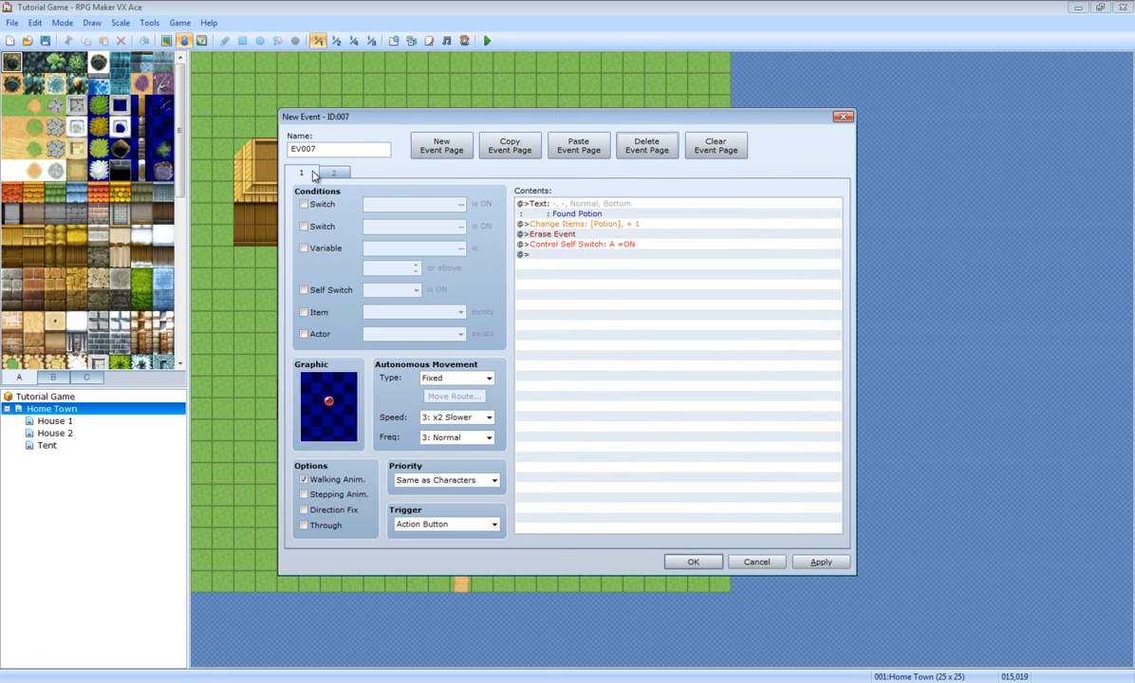
pyautogui.click(334, 171)
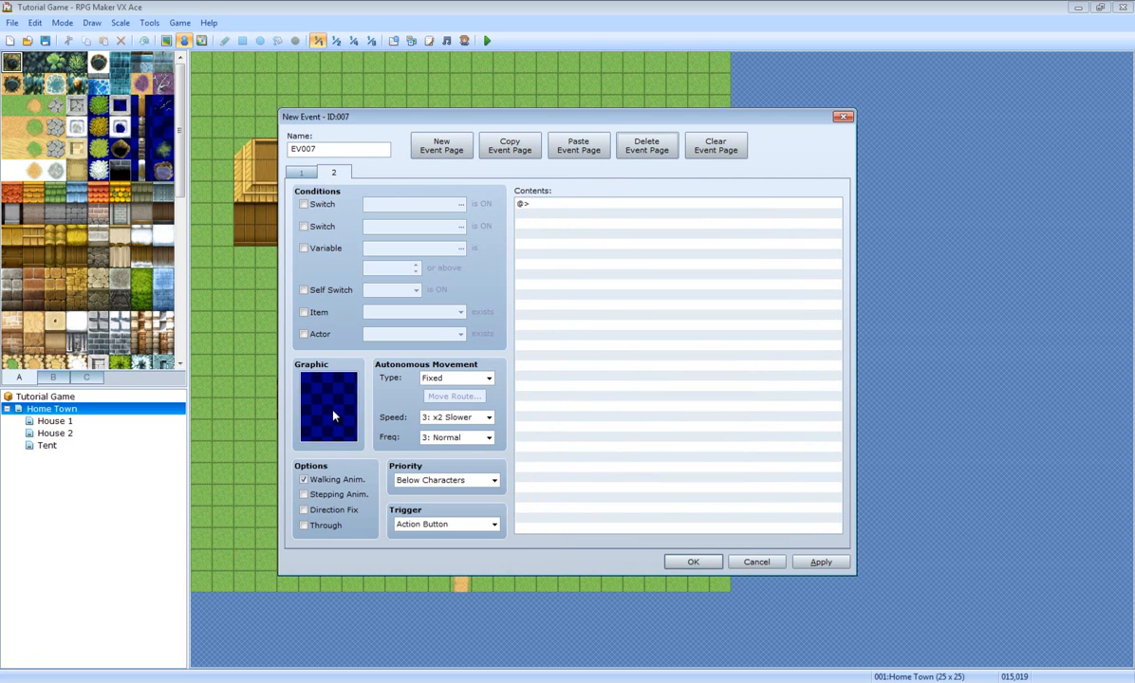
pyautogui.click(329, 290)
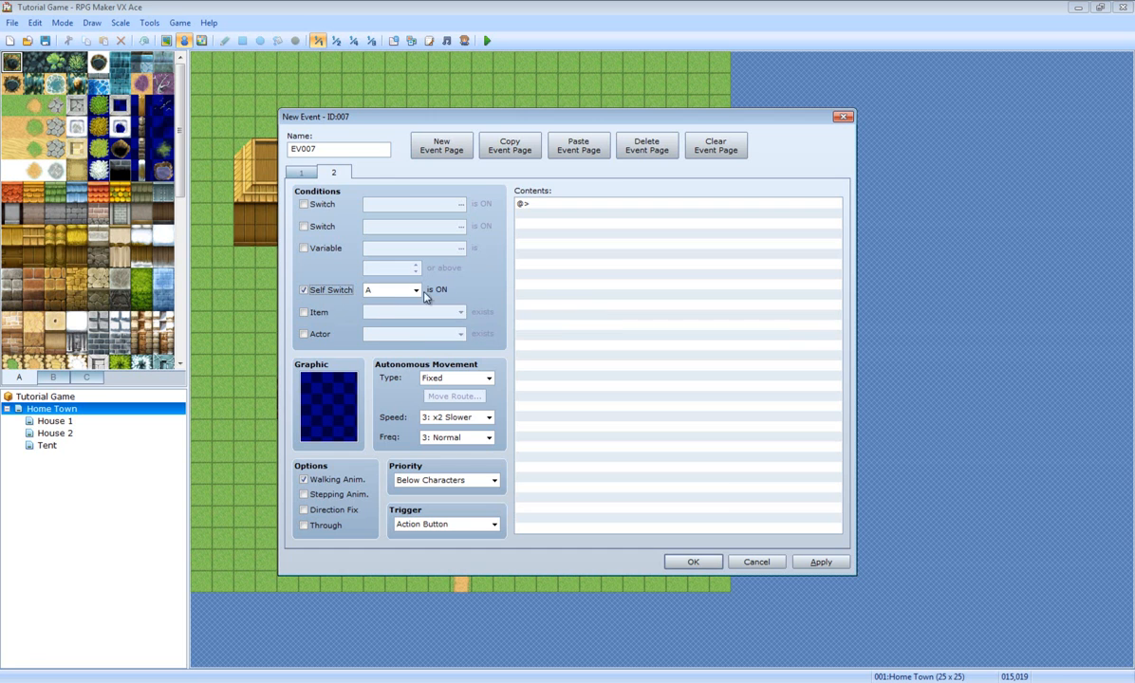
pyautogui.click(692, 562)
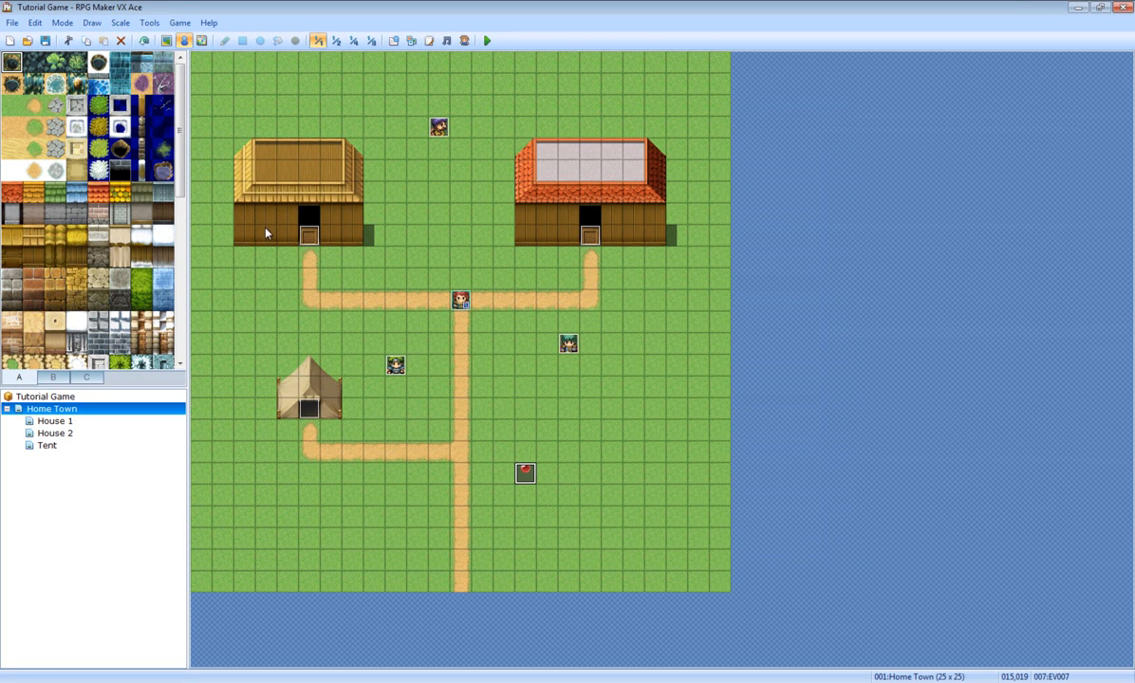
# Step: Save, playtest, and pick up the potion, dismissing the Found Potion message
pyautogui.click(45, 42)
pyautogui.click(487, 41)
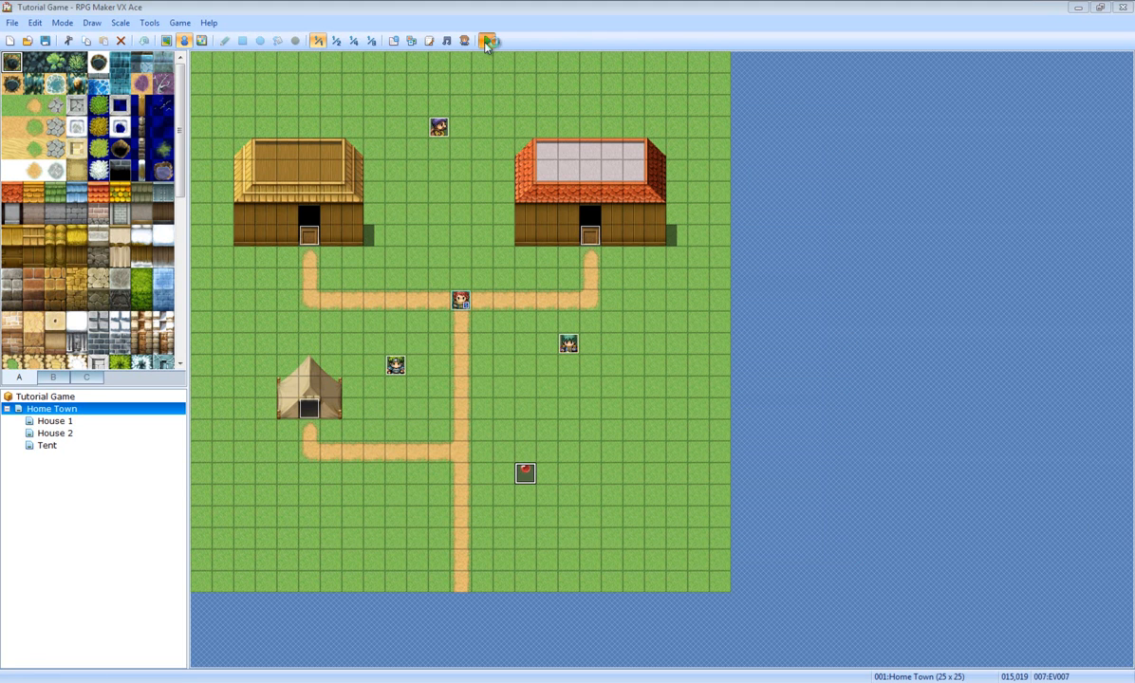
pyautogui.press('Return')
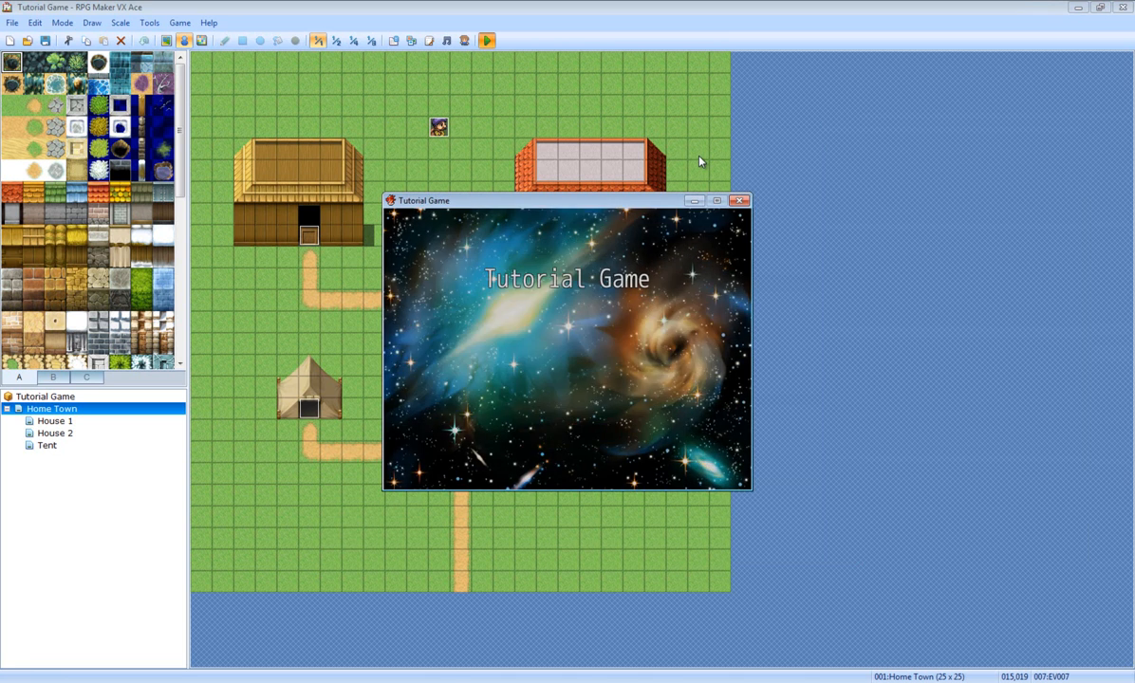
pyautogui.press('Down')
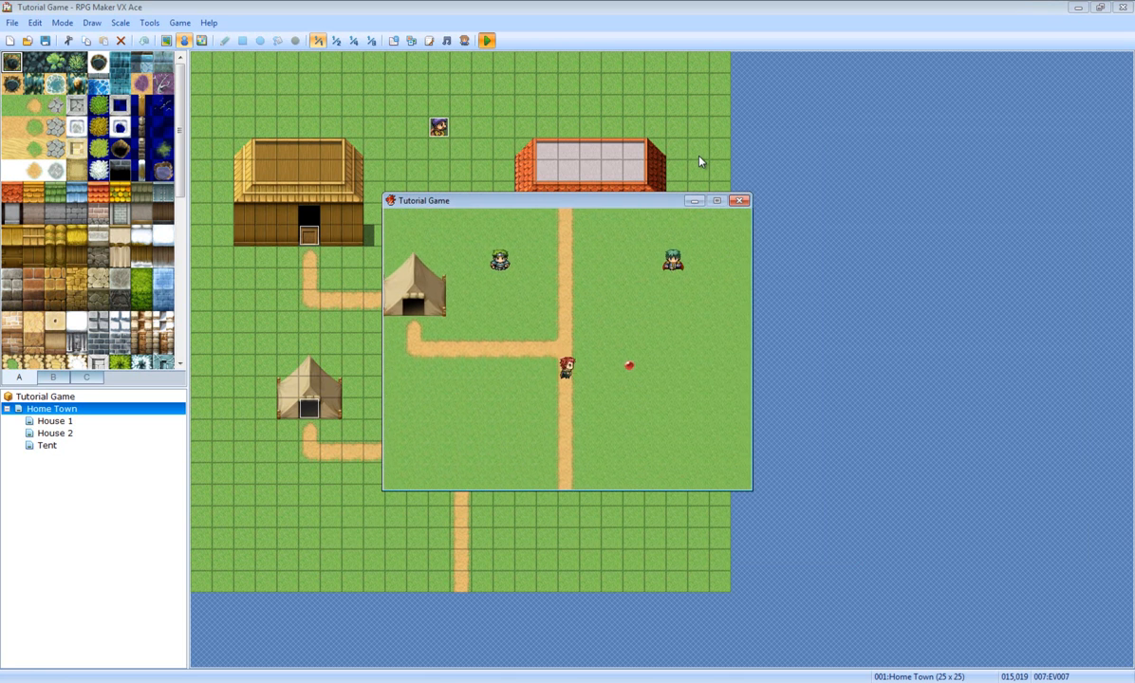
pyautogui.press('Right')
pyautogui.press('Return')
pyautogui.press('Return')
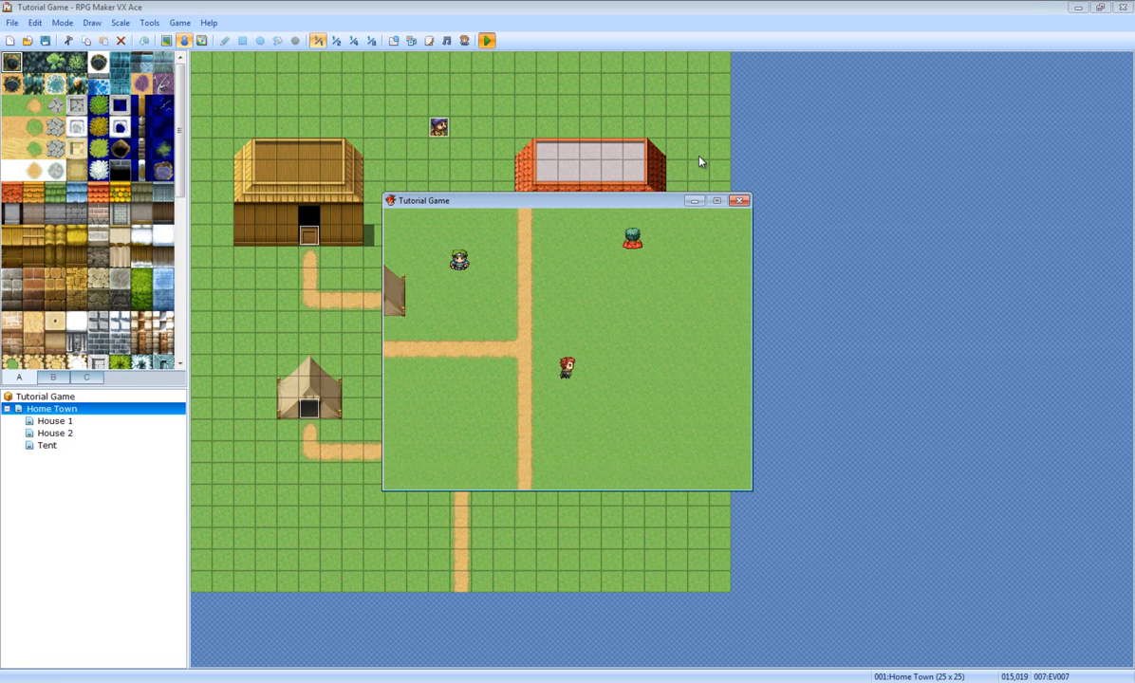
pyautogui.press('Left')
# Step: Walk into the tent and back out, then close the test window
pyautogui.press('Up')
pyautogui.press('Down')
pyautogui.press('Left')
pyautogui.press('Up')
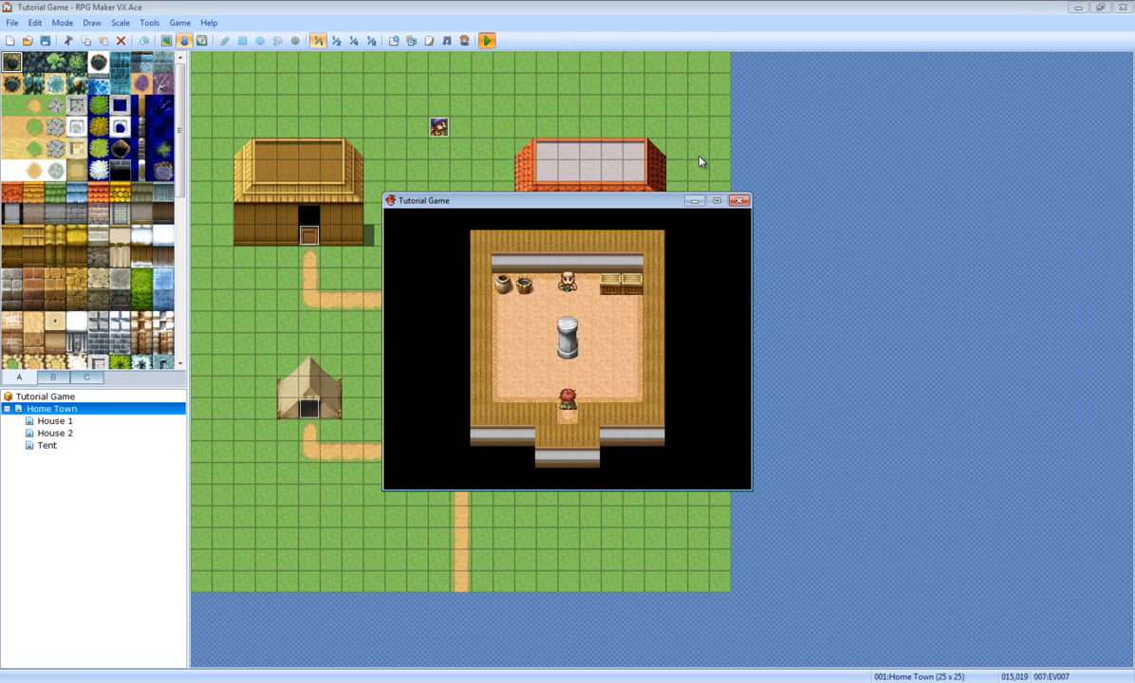
pyautogui.press('Down')
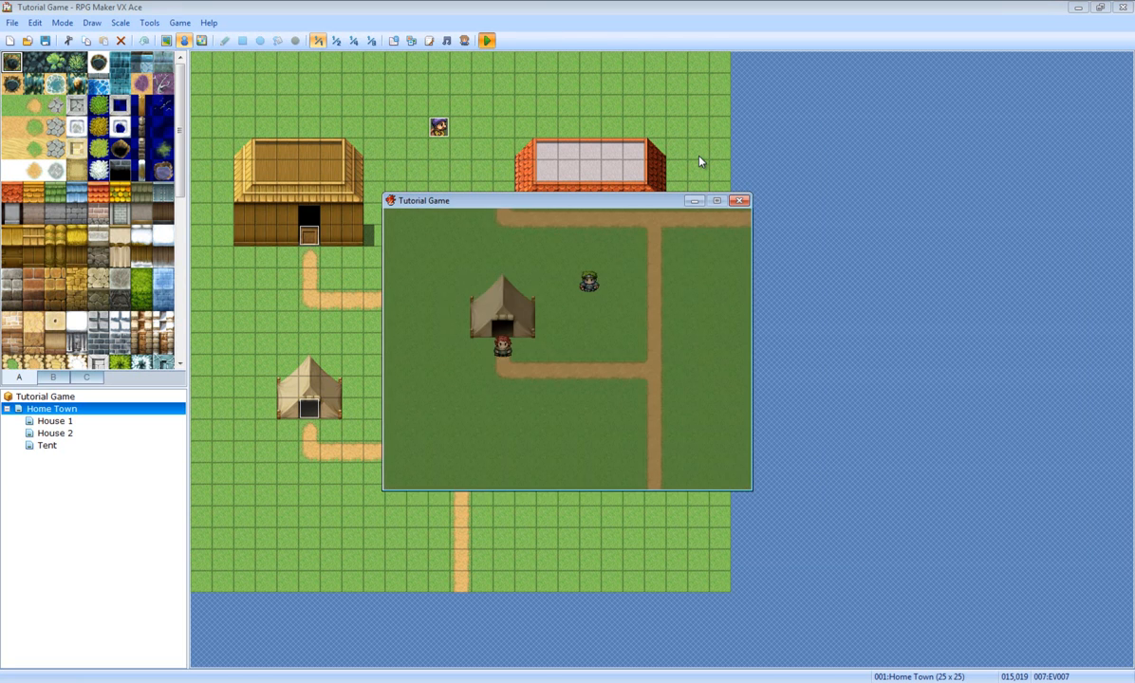
pyautogui.press('Right')
pyautogui.press('Right')
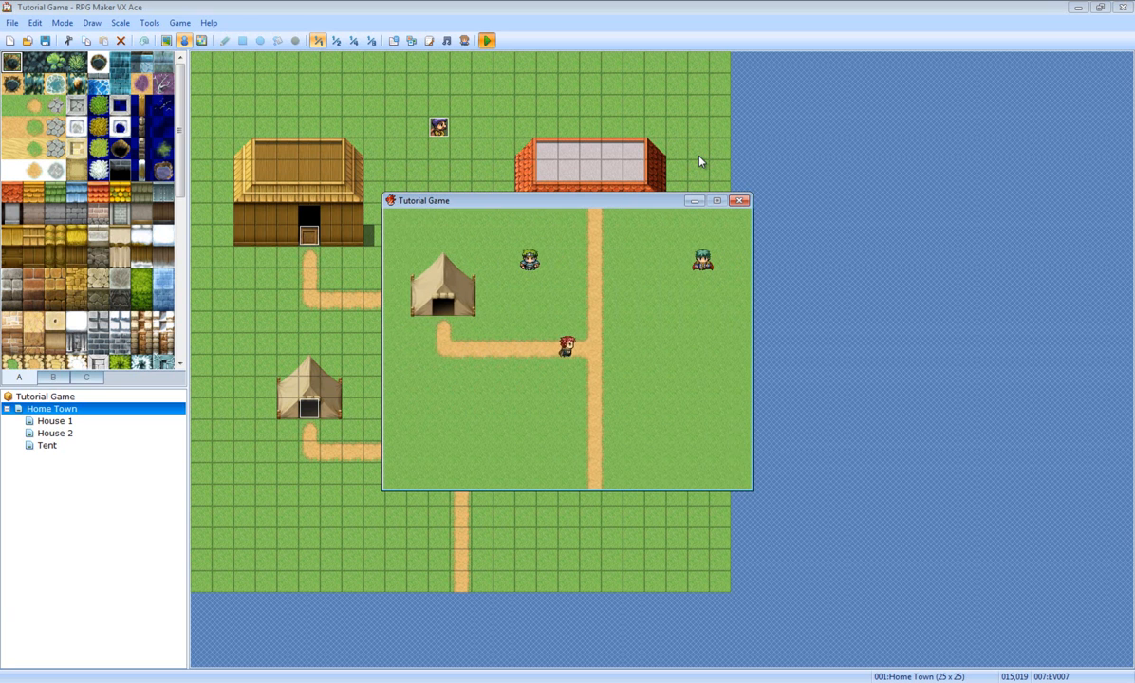
pyautogui.press('Right')
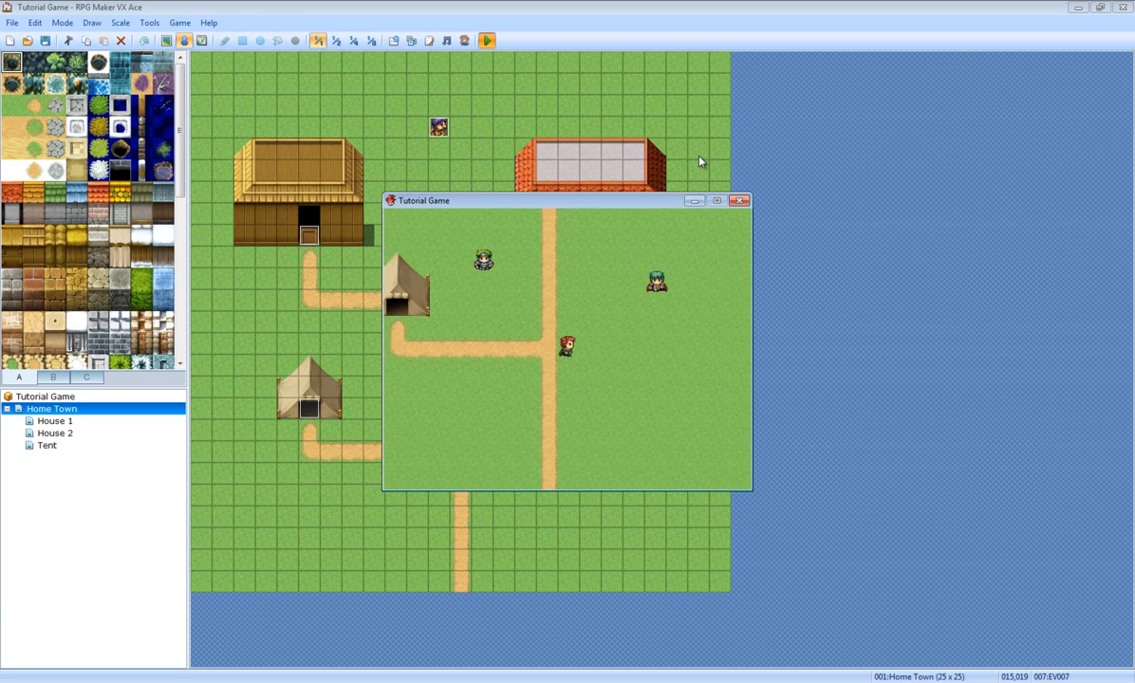
pyautogui.click(739, 202)
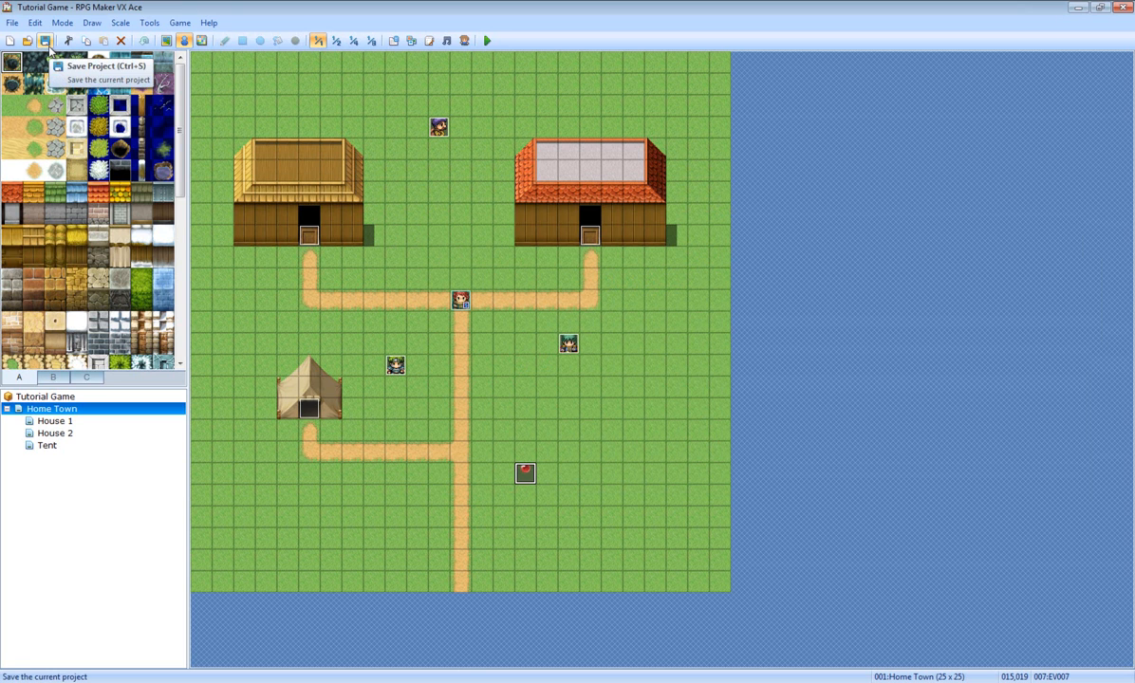
# Step: Save the project and look over potion event EV007 without changing it
pyautogui.click(46, 41)
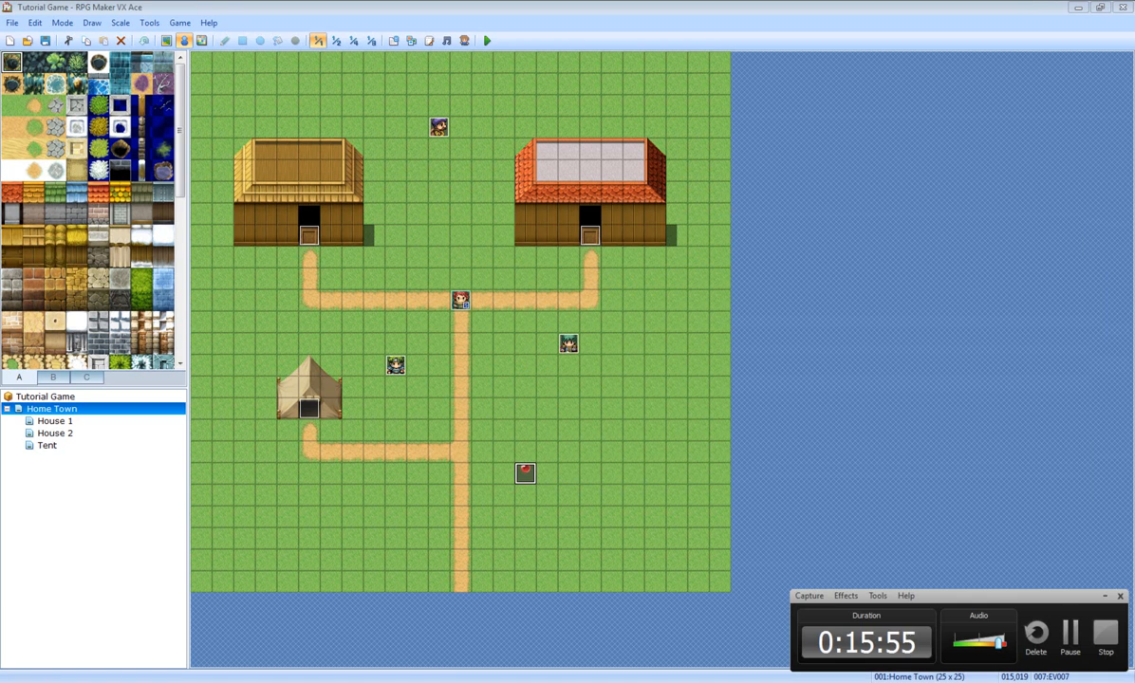
pyautogui.rightClick(528, 477)
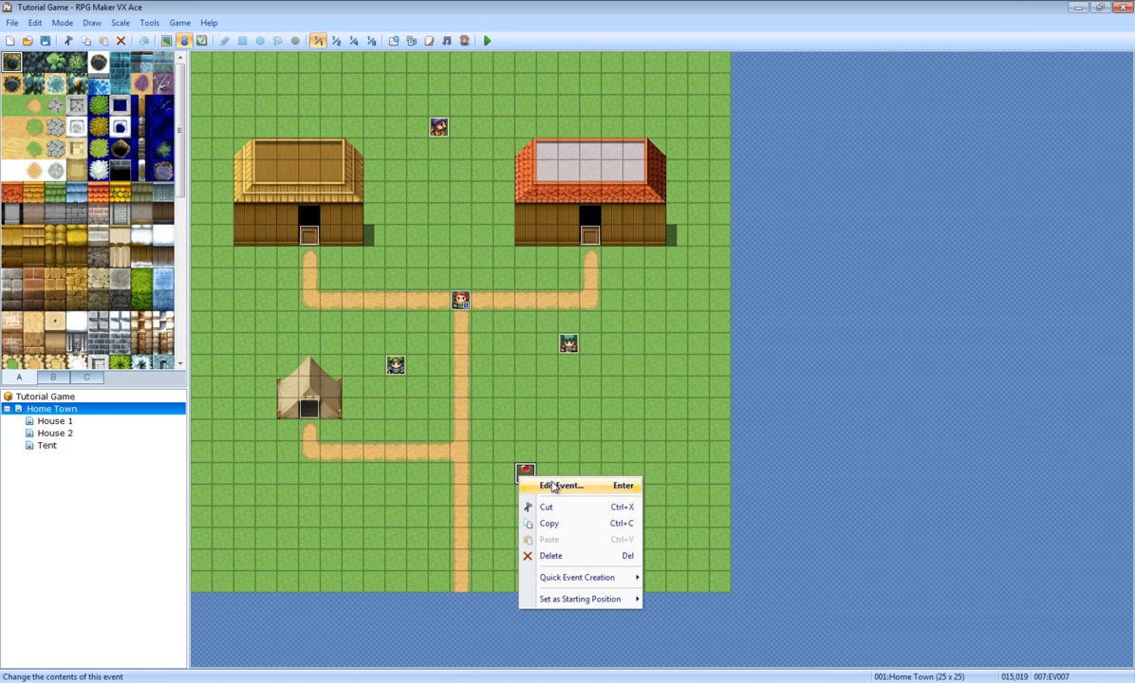
pyautogui.click(541, 484)
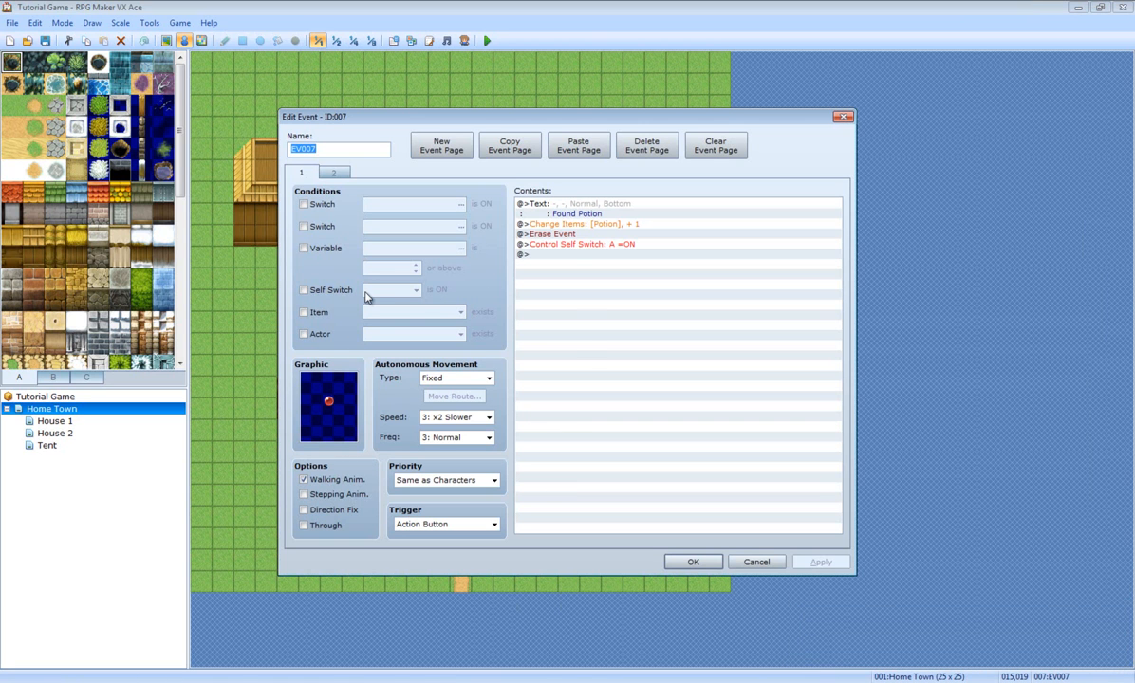
pyautogui.click(702, 563)
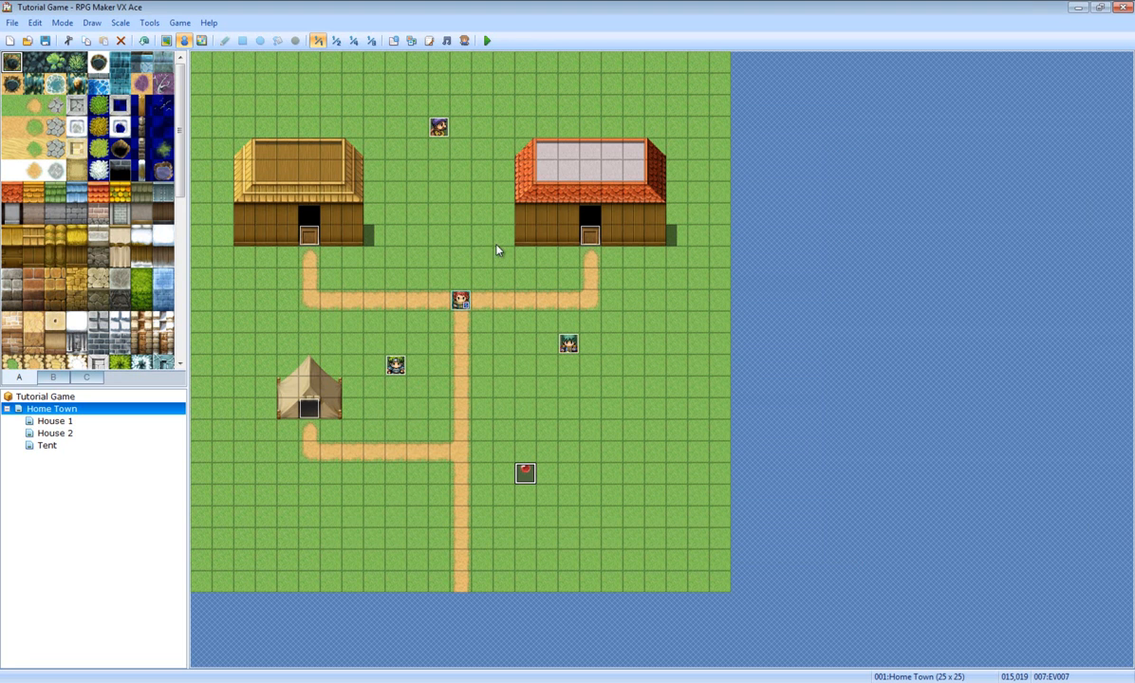
pyautogui.rightClick(526, 472)
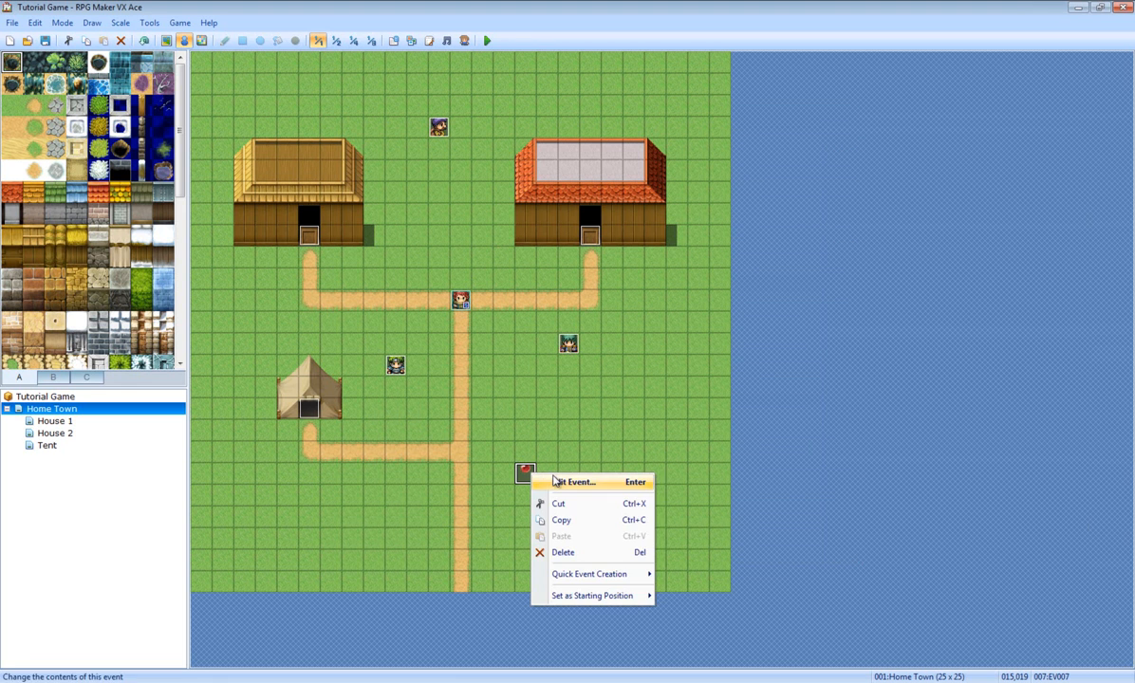
# Step: Check page 2's self switch condition, then try page 1 switch conditions and clear them
pyautogui.click(546, 482)
pyautogui.click(337, 174)
pyautogui.click(304, 290)
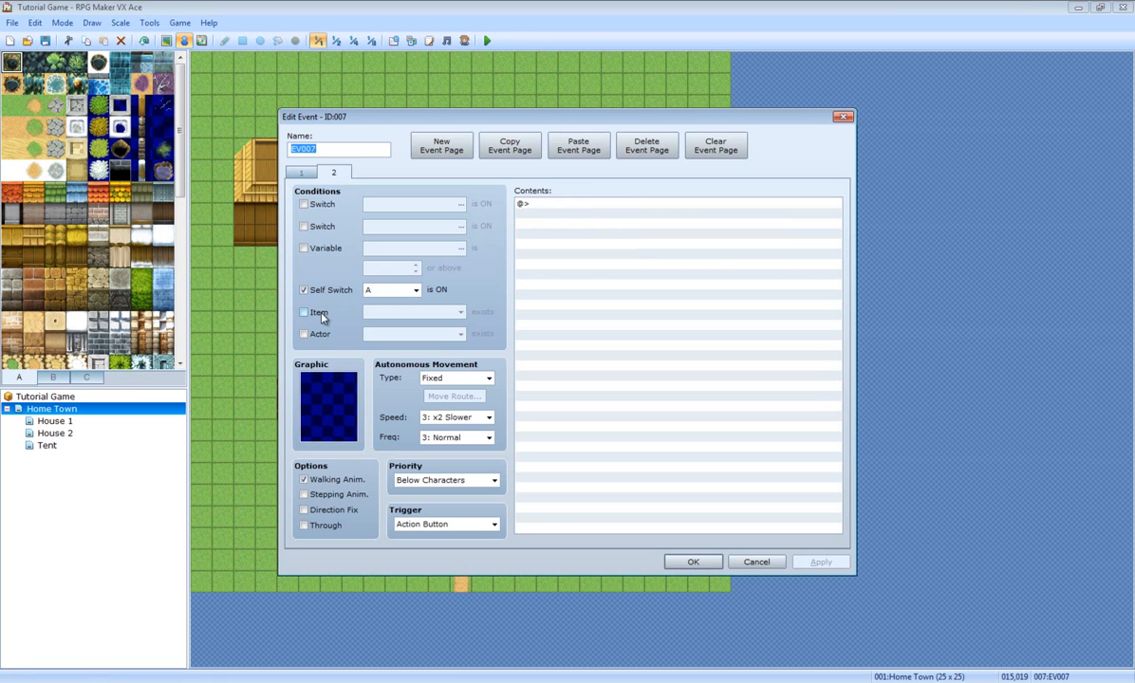
pyautogui.click(301, 172)
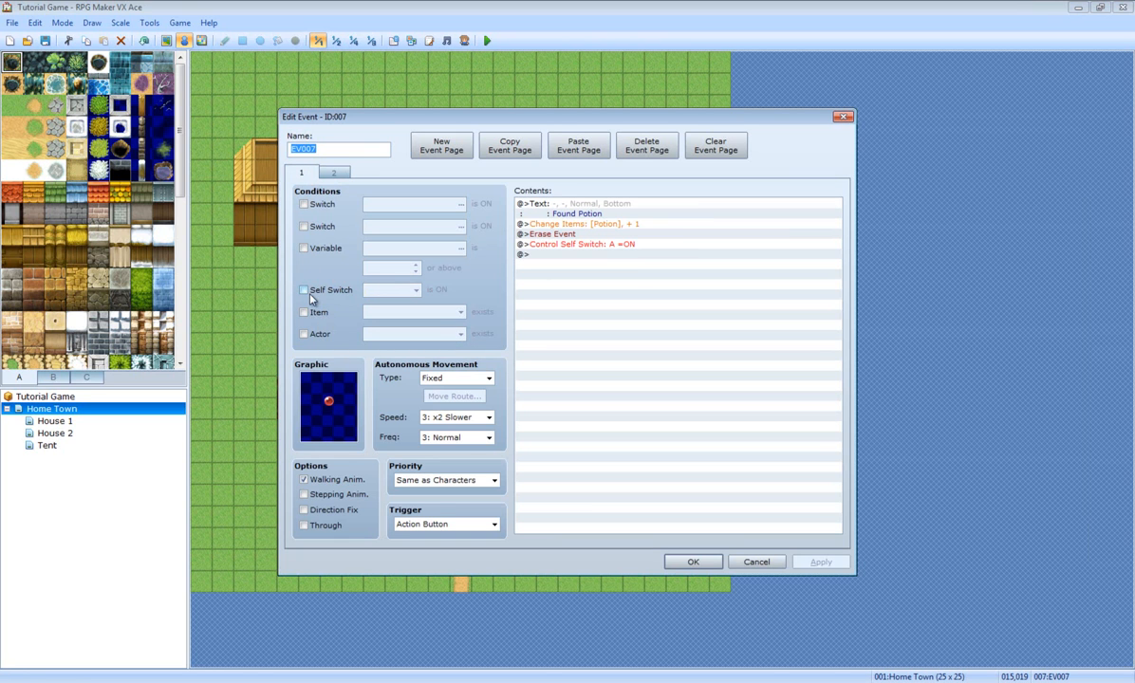
pyautogui.click(304, 204)
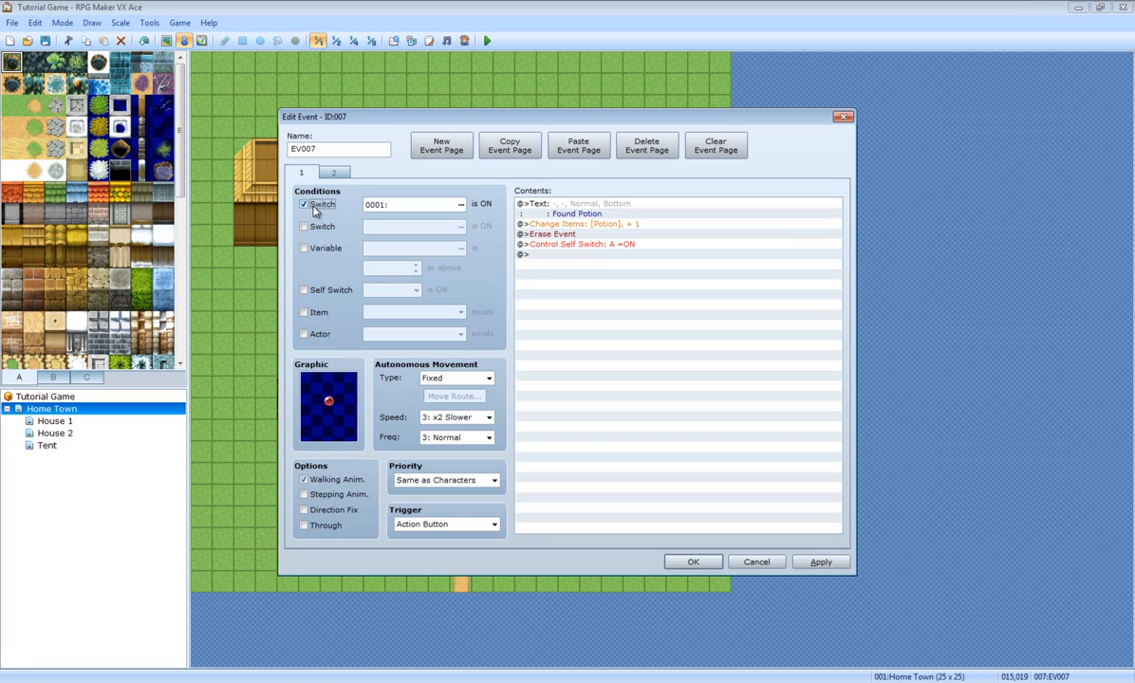
pyautogui.click(461, 204)
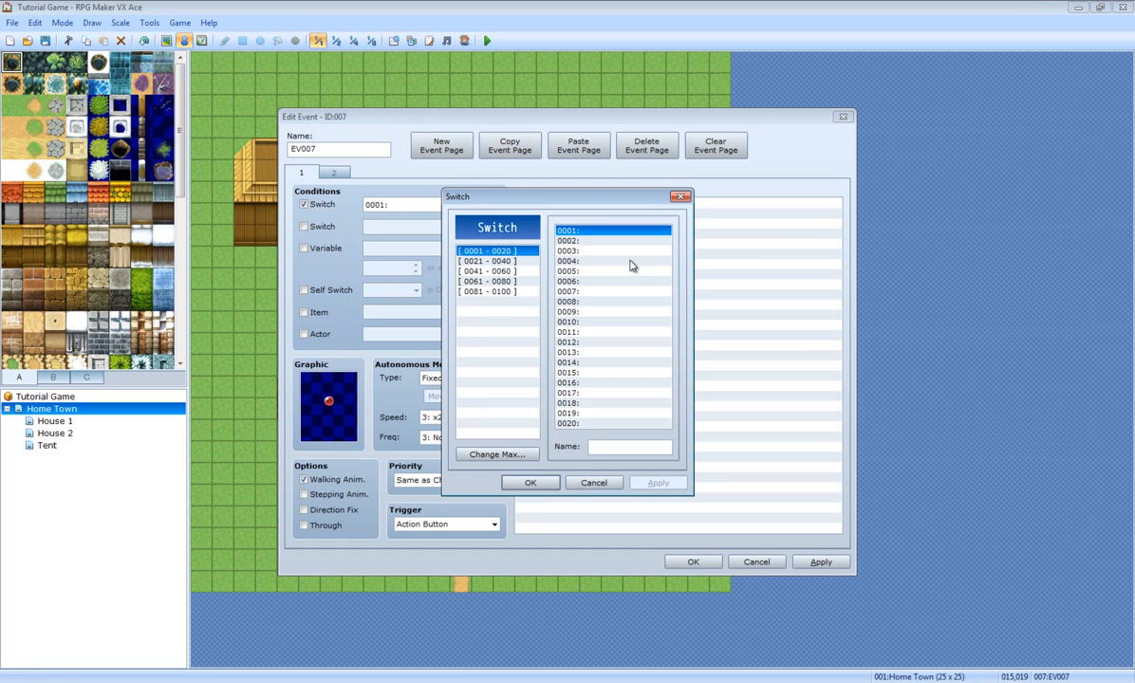
pyautogui.click(588, 487)
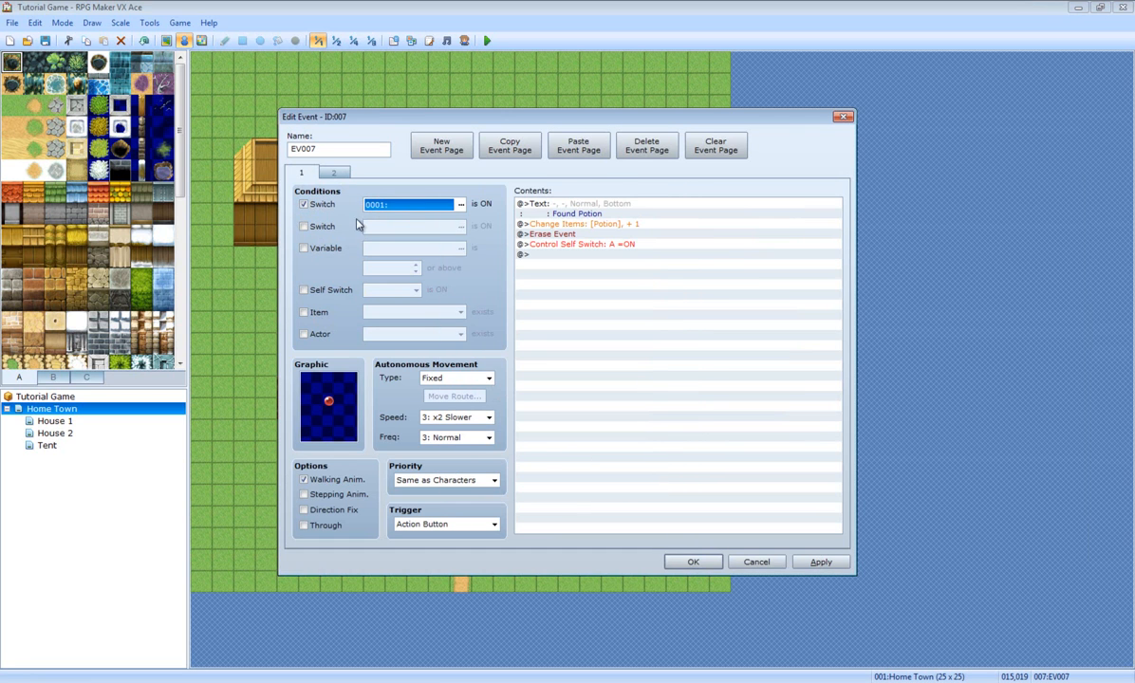
pyautogui.click(319, 205)
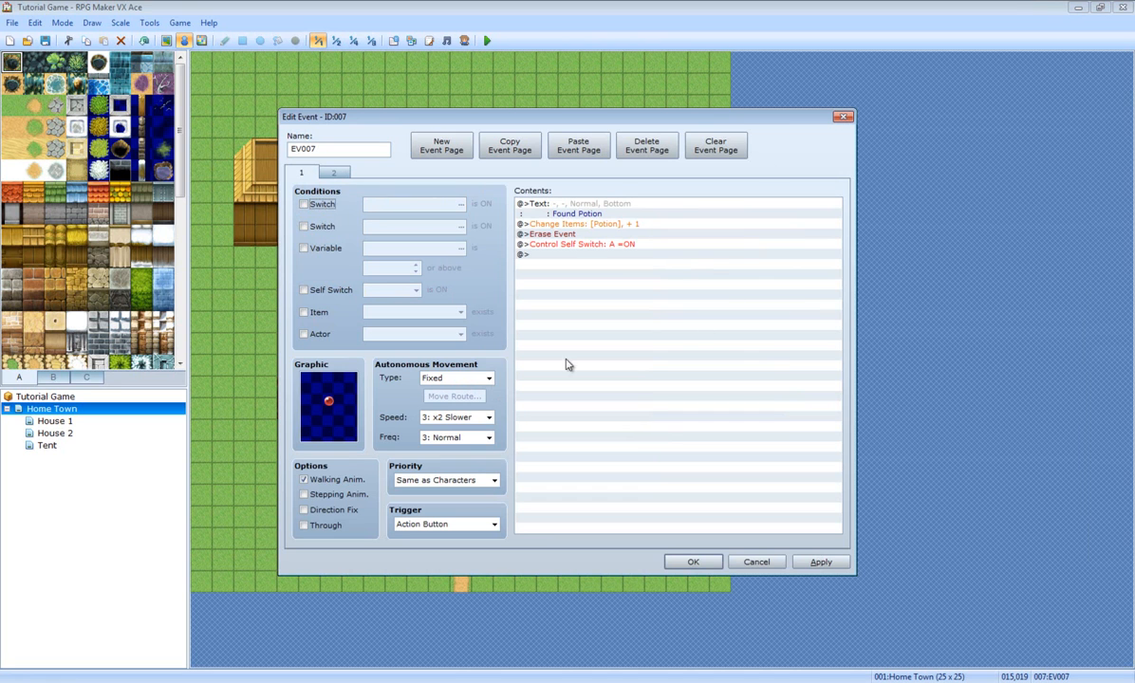
pyautogui.click(322, 226)
pyautogui.click(323, 228)
# Step: Require variable 0001:Home Town NPC Code on page 1
pyautogui.click(326, 250)
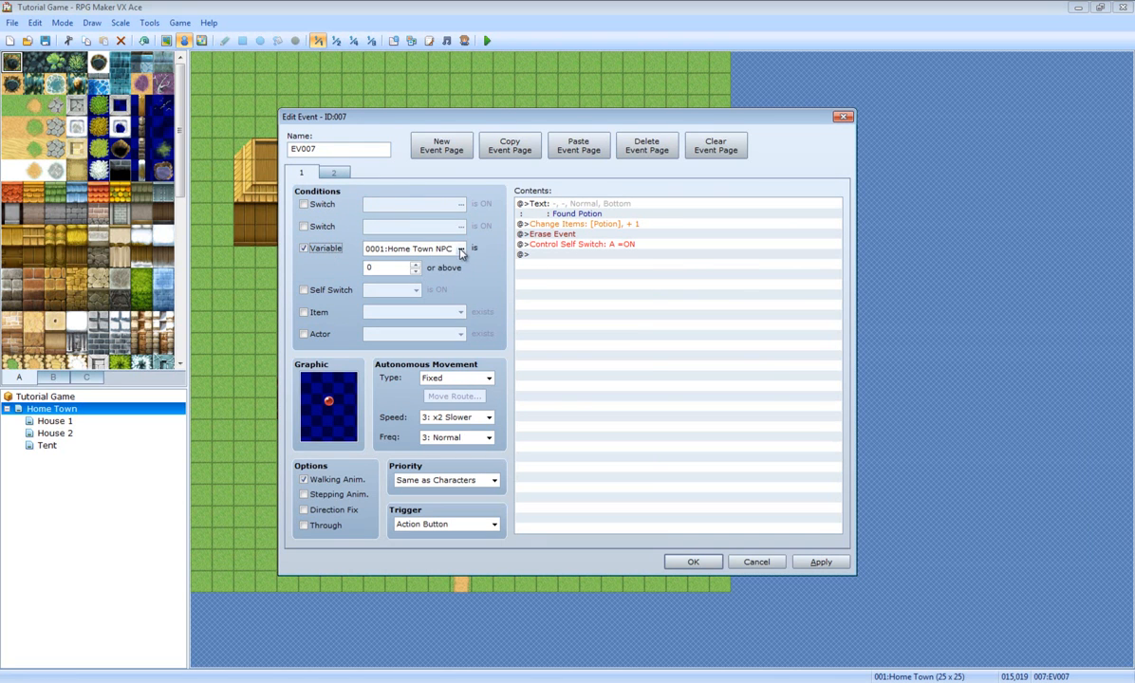
pyautogui.click(460, 249)
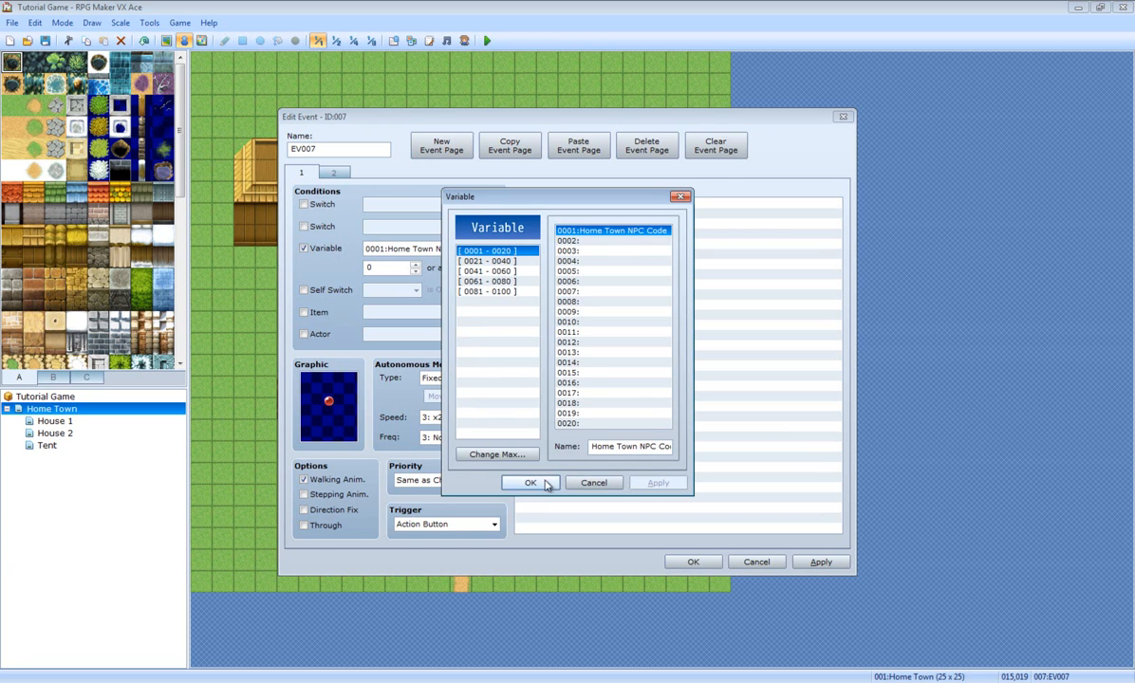
pyautogui.click(531, 482)
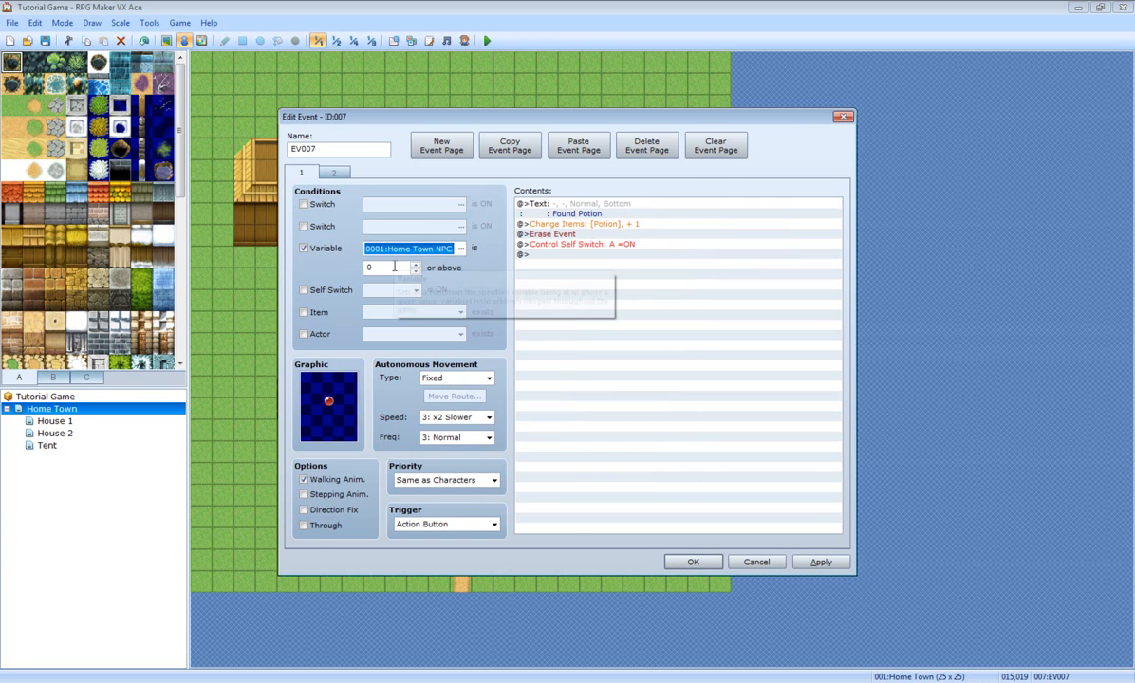
pyautogui.doubleClick(554, 261)
# Step: Cancel the Control Variables and Event Commands dialogs and untick page 1's variable condition
pyautogui.click(608, 339)
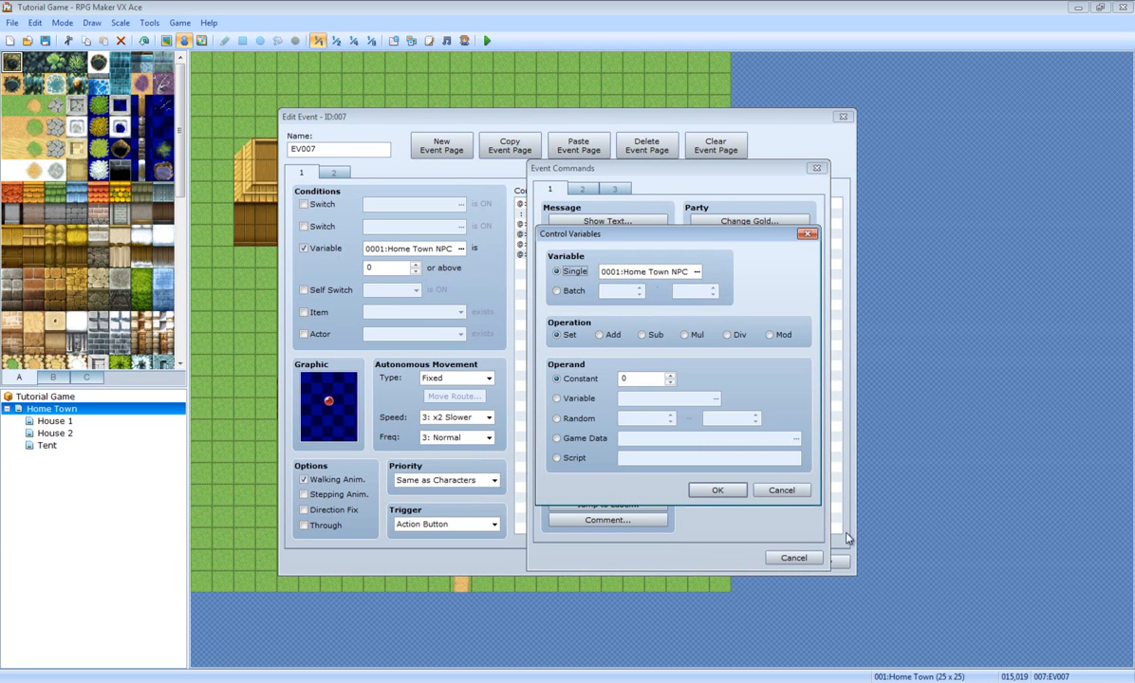
pyautogui.click(800, 495)
pyautogui.click(794, 558)
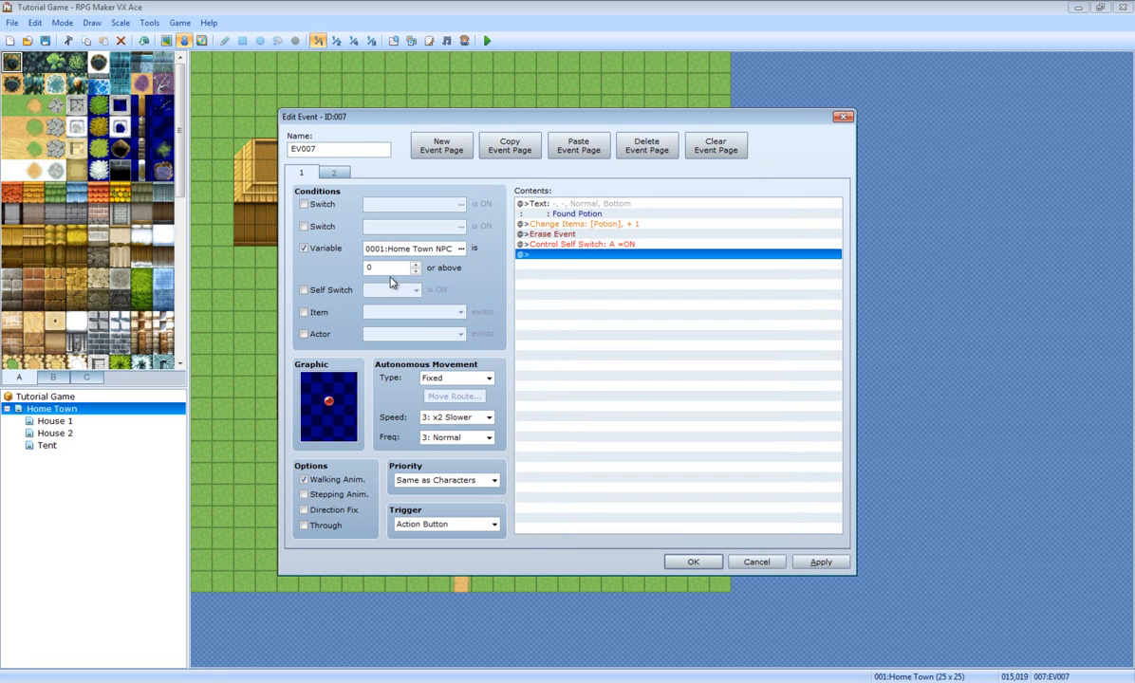
pyautogui.click(305, 249)
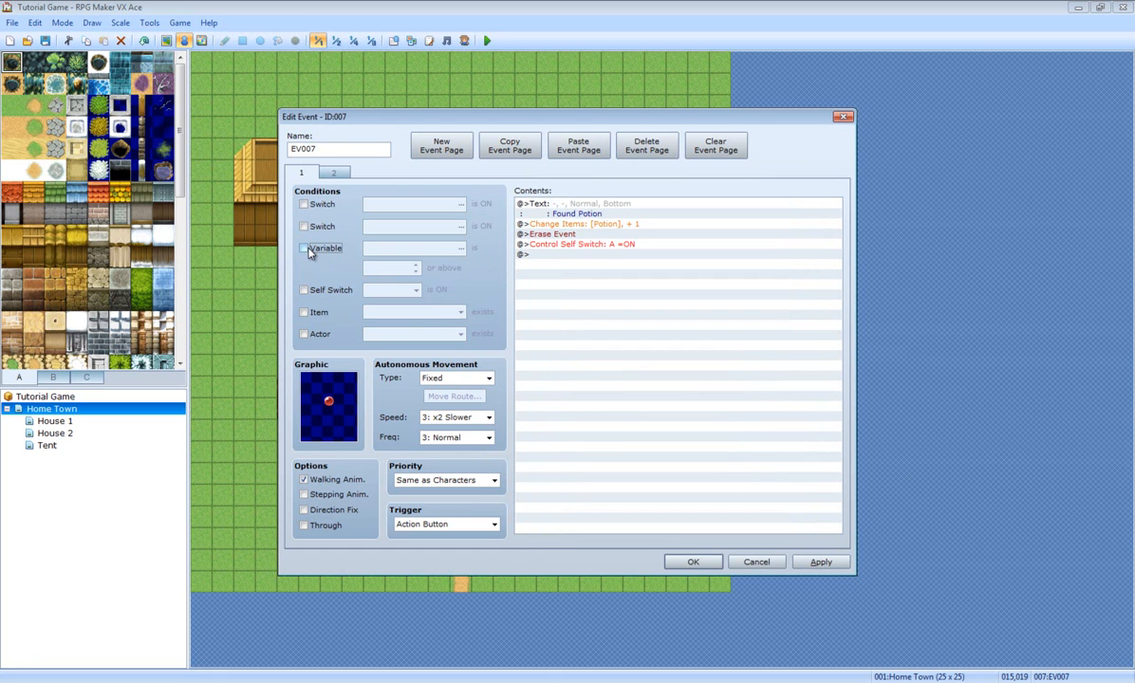
pyautogui.click(304, 248)
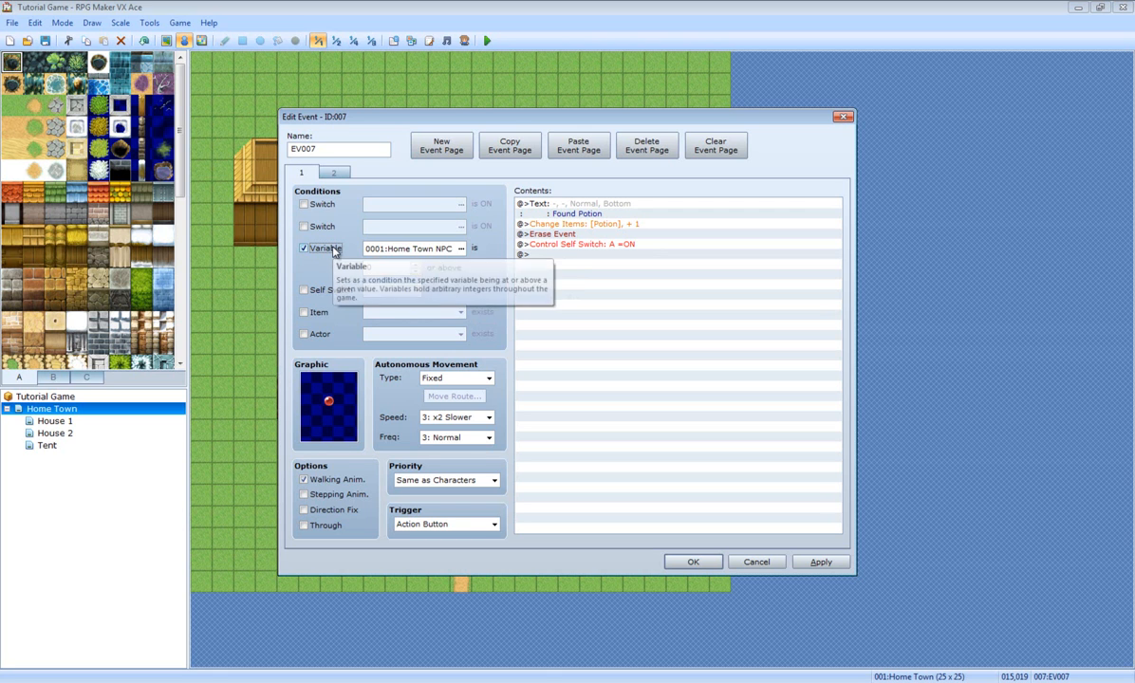
pyautogui.click(332, 251)
# Step: Try the self switch, item and actor conditions, leaving every condition unticked
pyautogui.click(336, 290)
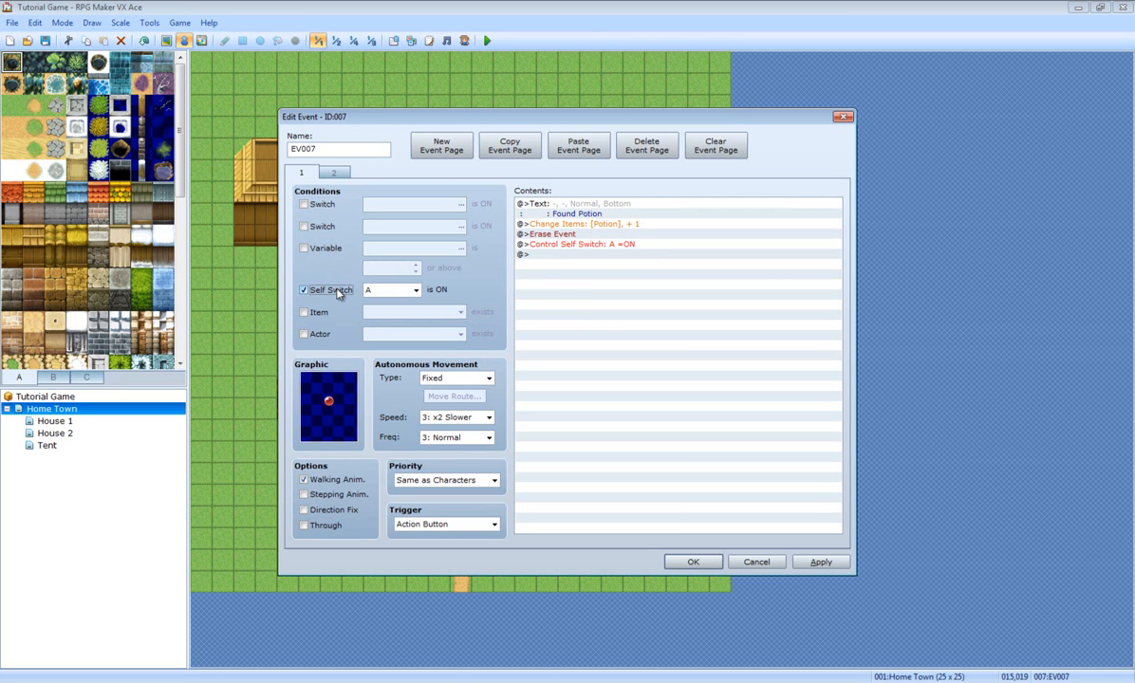
pyautogui.click(332, 293)
pyautogui.click(305, 312)
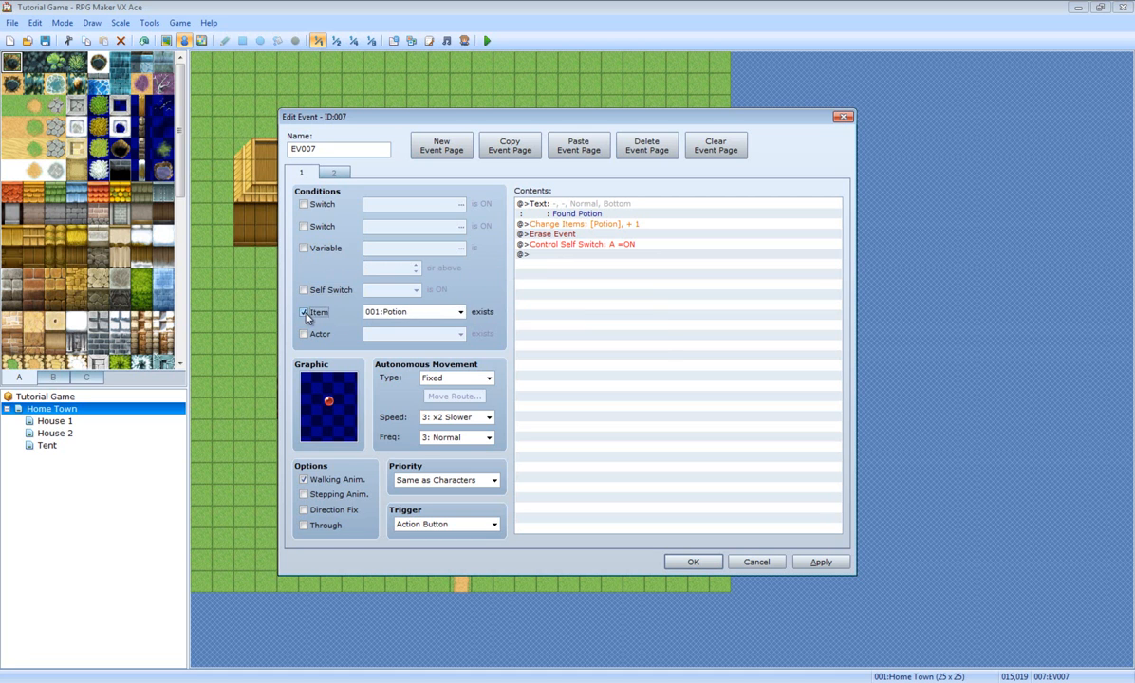
pyautogui.click(461, 311)
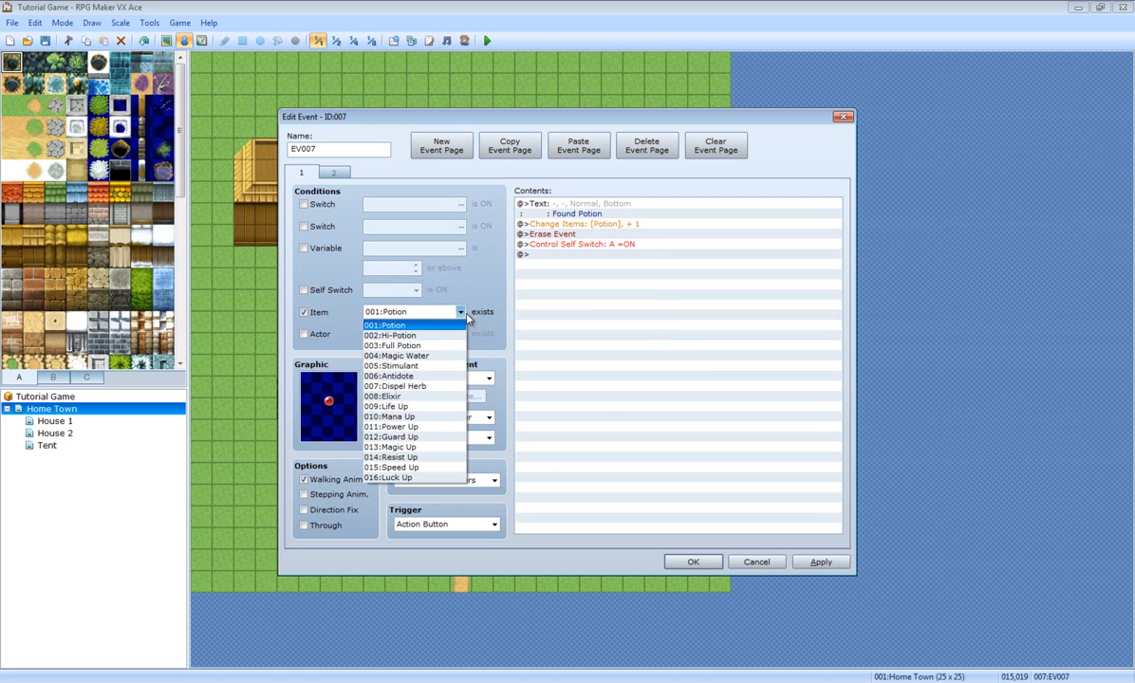
pyautogui.click(305, 311)
pyautogui.click(305, 312)
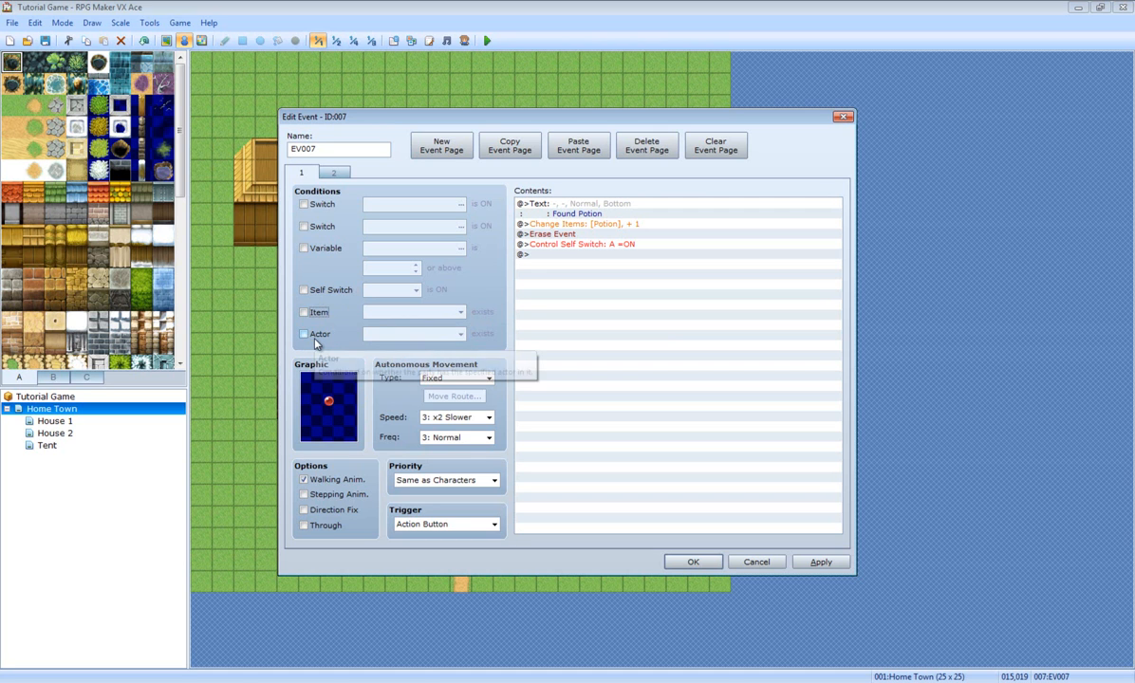
pyautogui.click(305, 335)
pyautogui.click(449, 340)
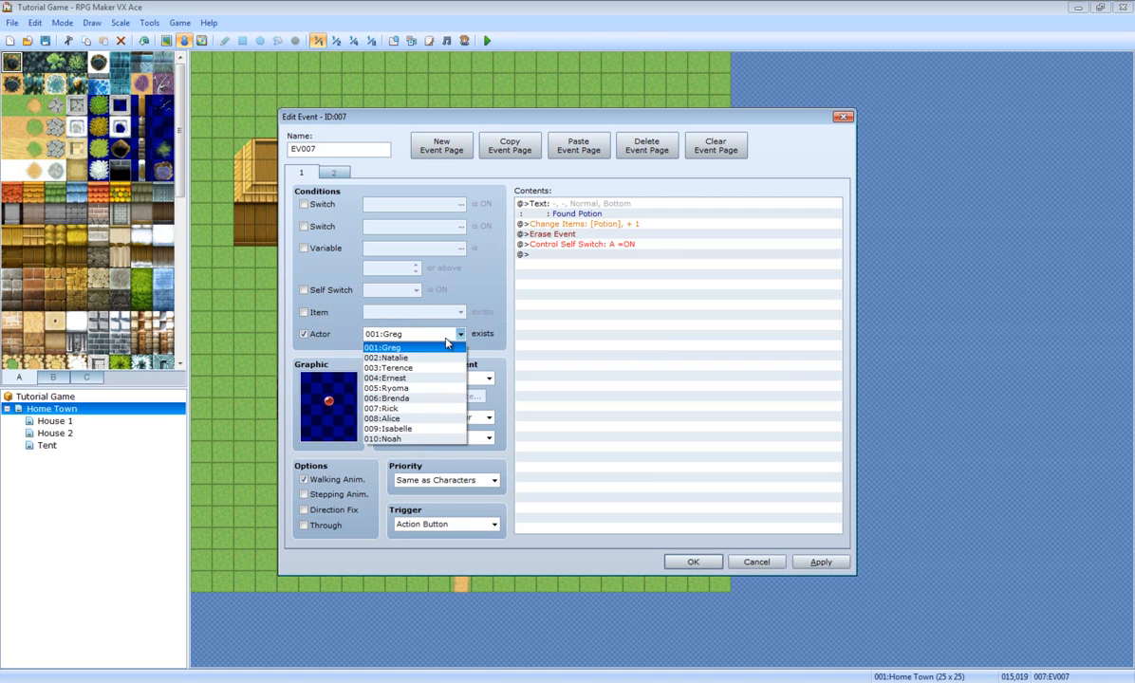
pyautogui.click(447, 344)
pyautogui.click(305, 335)
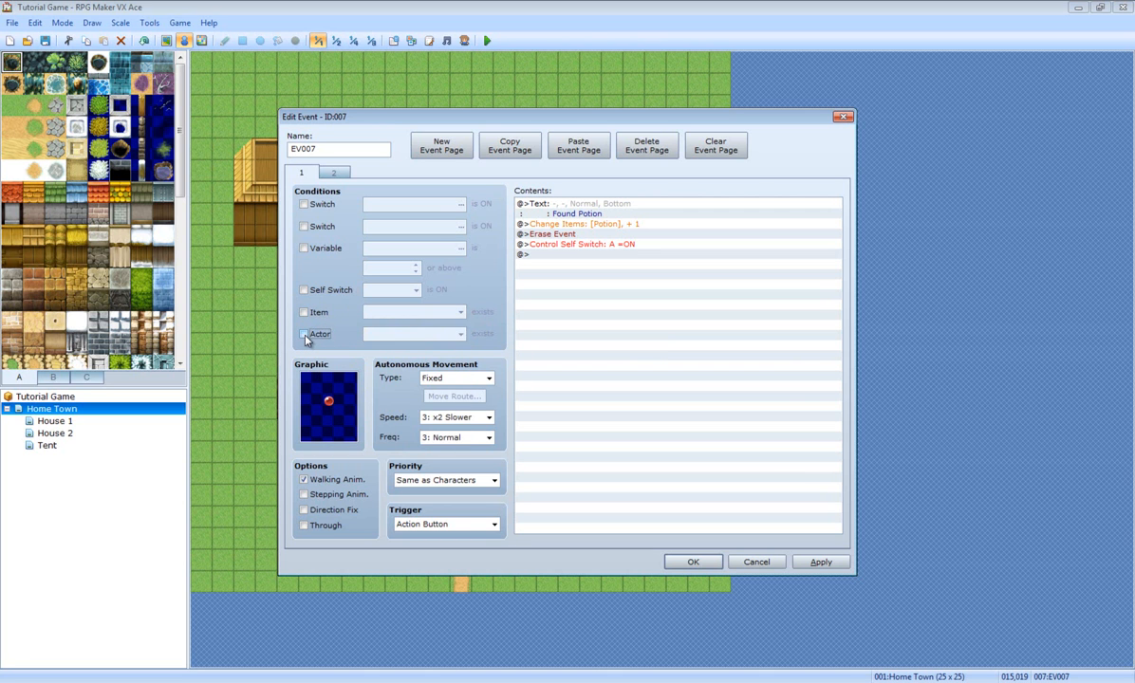
# Step: Apply and close the potion event editor, then save the project
pyautogui.click(821, 563)
pyautogui.click(693, 562)
pyautogui.click(45, 41)
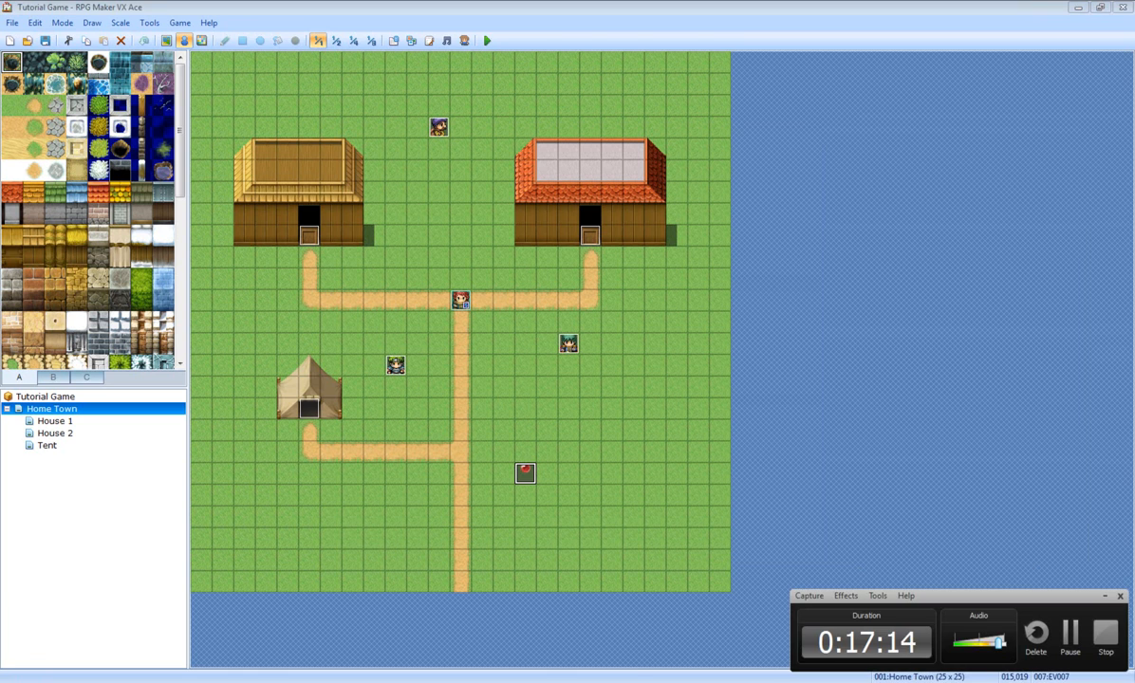